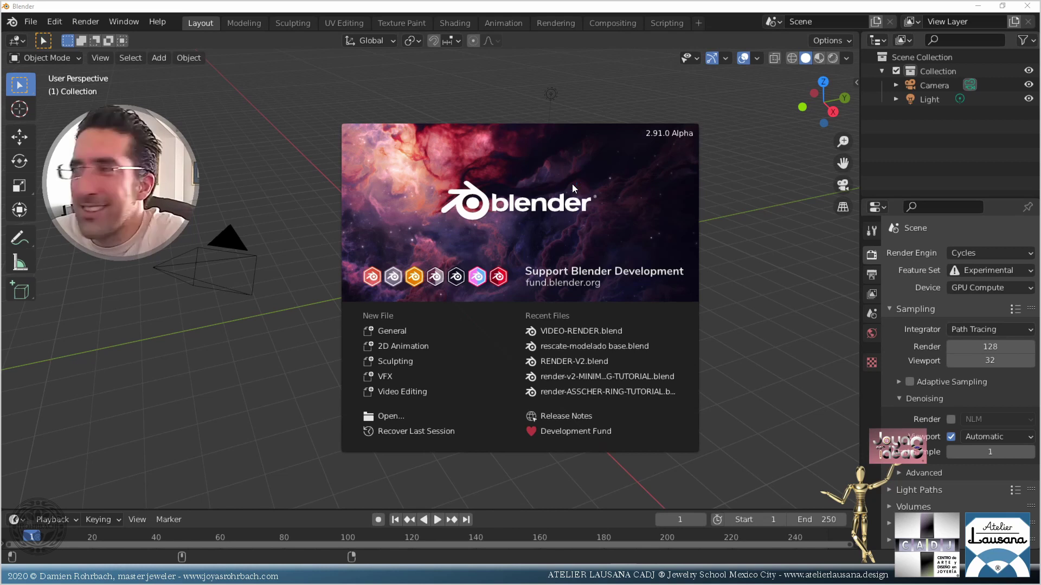
{"action": "left_click", "coordinate": [37, 21]}
{"action": "left_click", "coordinate": [31, 22]}
{"action": "key", "text": "Escape"}
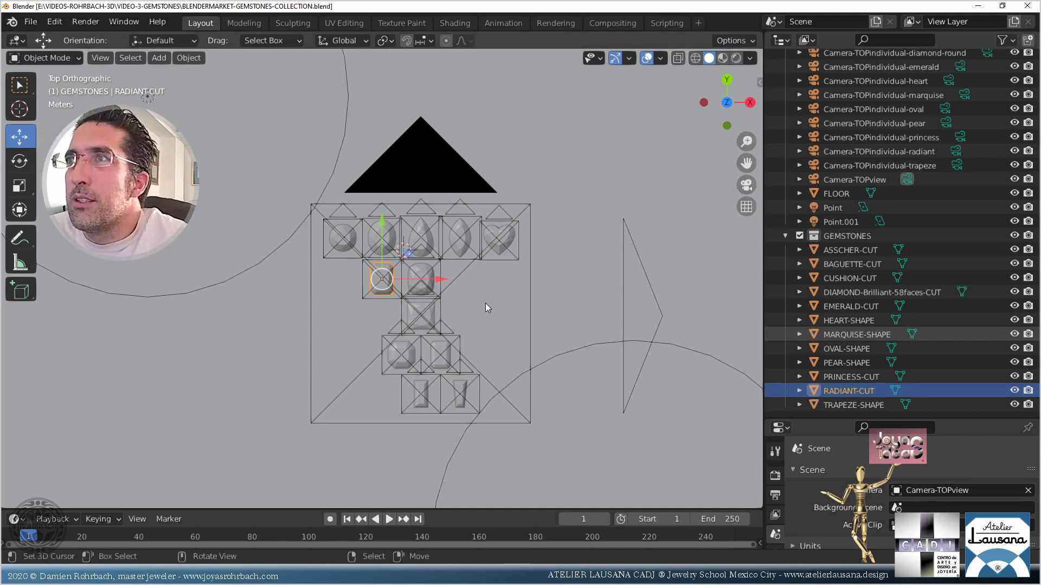
- Examine the gemstone models from above and from the side, select the princess-cut stone, and return to the top view
{"action": "scroll", "coordinate": [545, 367], "scroll_direction": "up", "scroll_amount": 2}
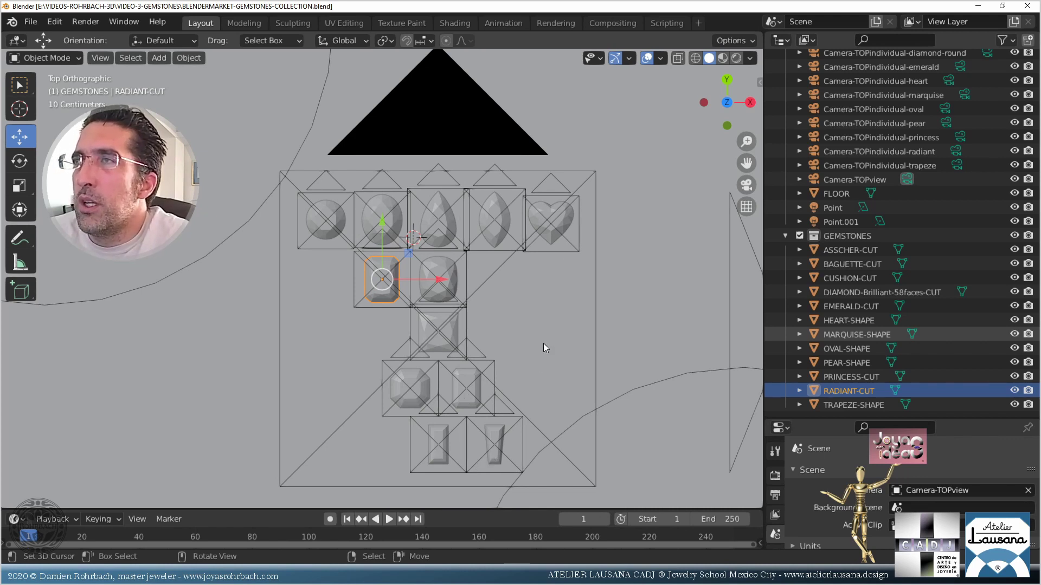
{"action": "scroll", "coordinate": [486, 388], "scroll_direction": "up", "scroll_amount": 2}
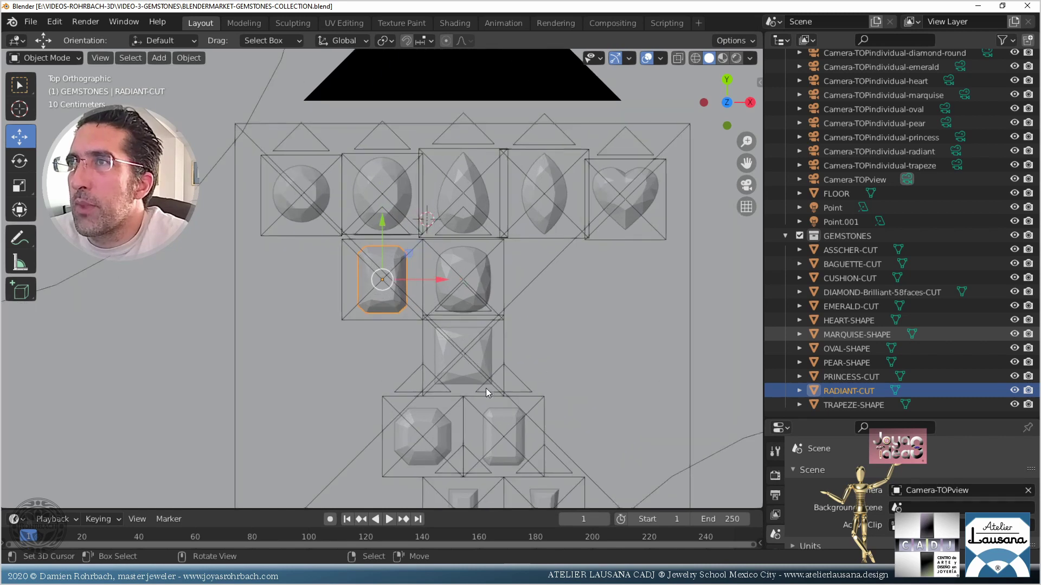
{"action": "scroll", "coordinate": [542, 391], "scroll_direction": "up", "scroll_amount": 2}
{"action": "middle_click_drag", "start_coordinate": [541, 391], "coordinate": [420, 241]}
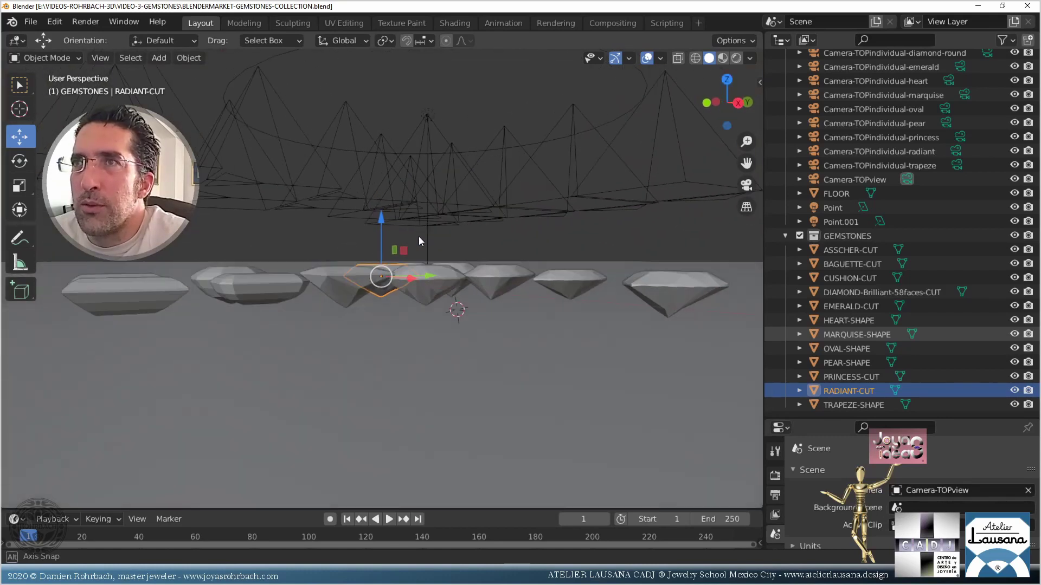
{"action": "scroll", "coordinate": [419, 242], "scroll_direction": "up", "scroll_amount": 4}
{"action": "left_click", "coordinate": [319, 340]}
{"action": "middle_click_drag", "start_coordinate": [318, 339], "coordinate": [432, 325]}
{"action": "scroll", "coordinate": [398, 362], "scroll_direction": "down", "scroll_amount": 6}
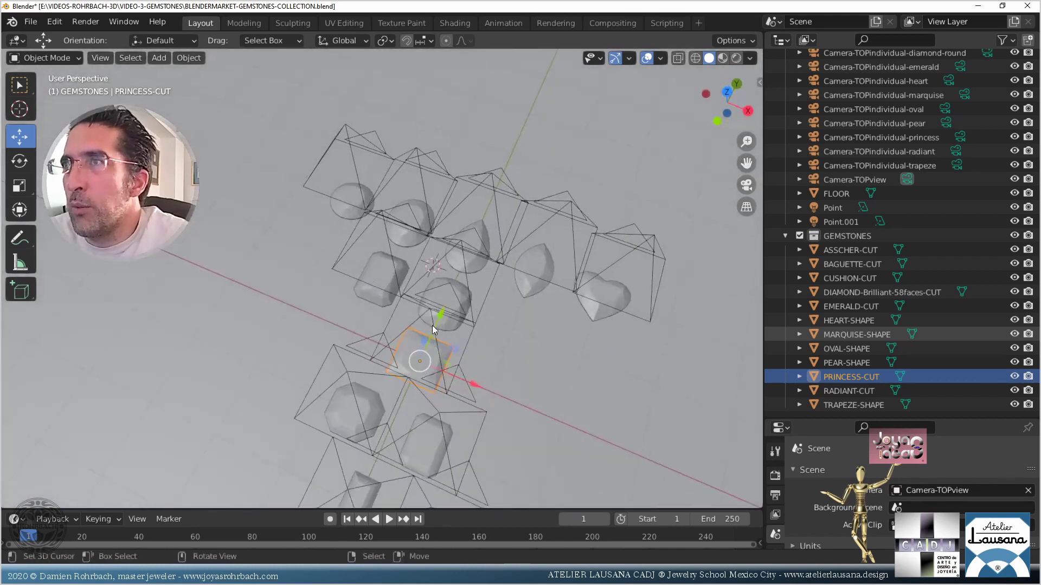
{"action": "key", "text": "KP_7"}
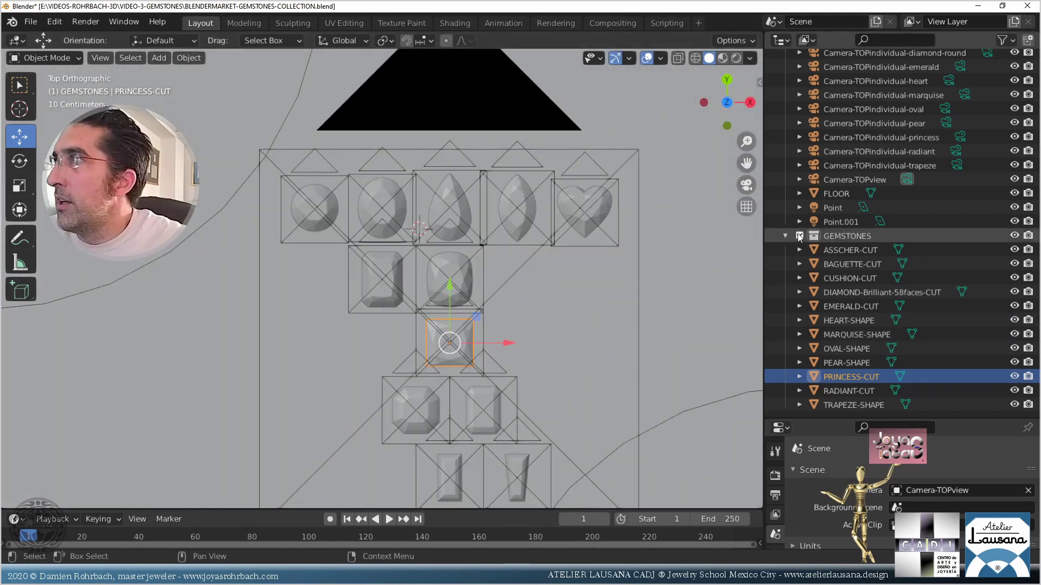
- Enlarge the properties editor and set the scene camera to Camera-TOPindividual-asscher
{"action": "scroll", "coordinate": [854, 187], "scroll_direction": "up", "scroll_amount": 4}
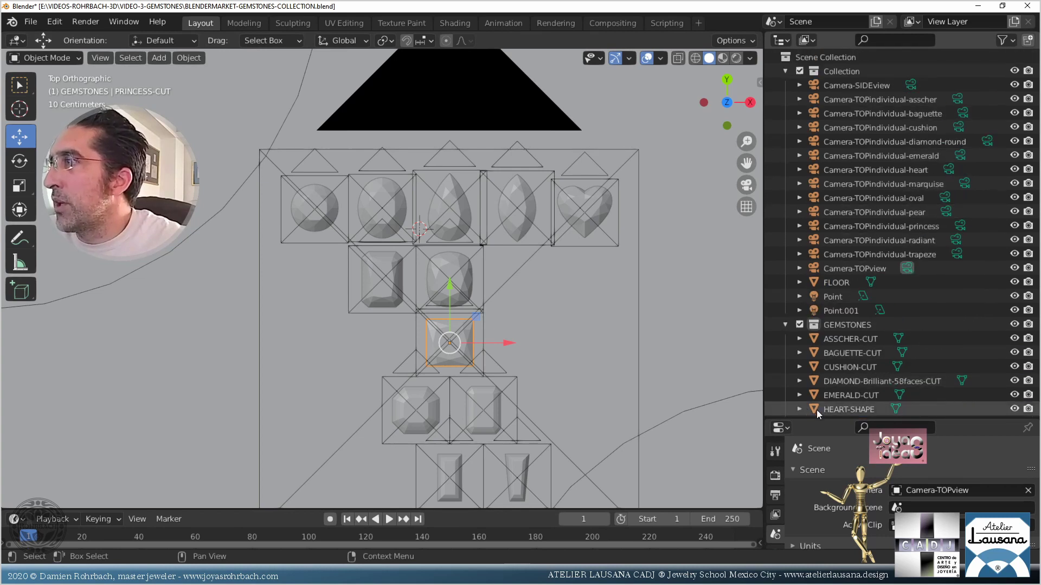
{"action": "left_click_drag", "start_coordinate": [793, 420], "coordinate": [800, 165]}
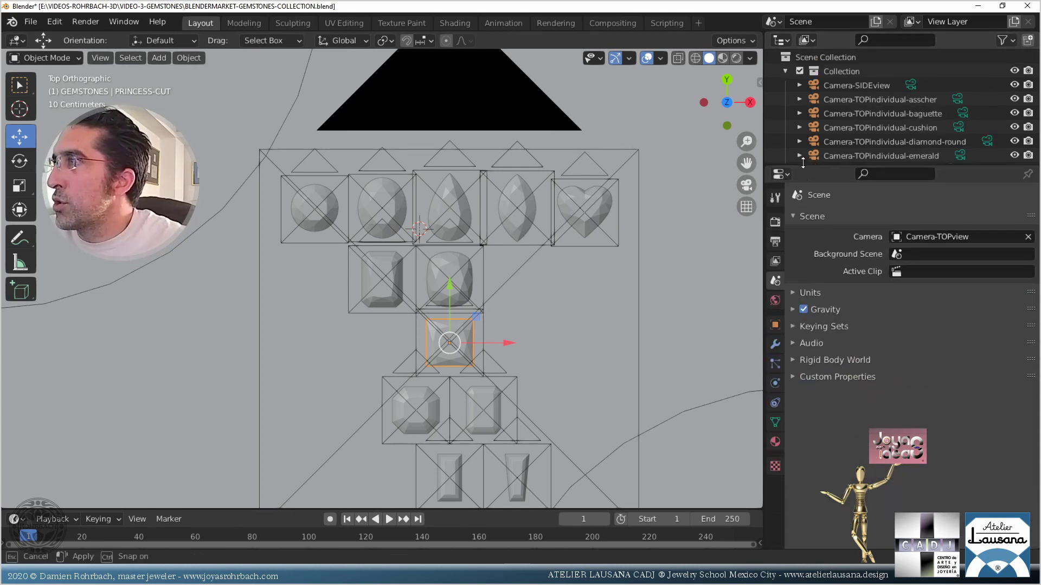
{"action": "left_click", "coordinate": [908, 239]}
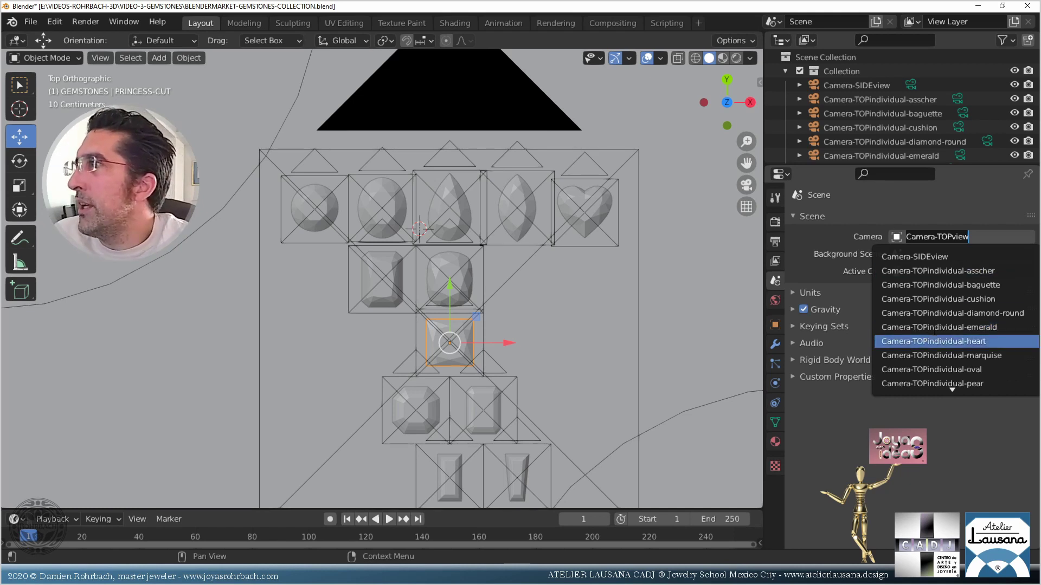
{"action": "left_click", "coordinate": [929, 271]}
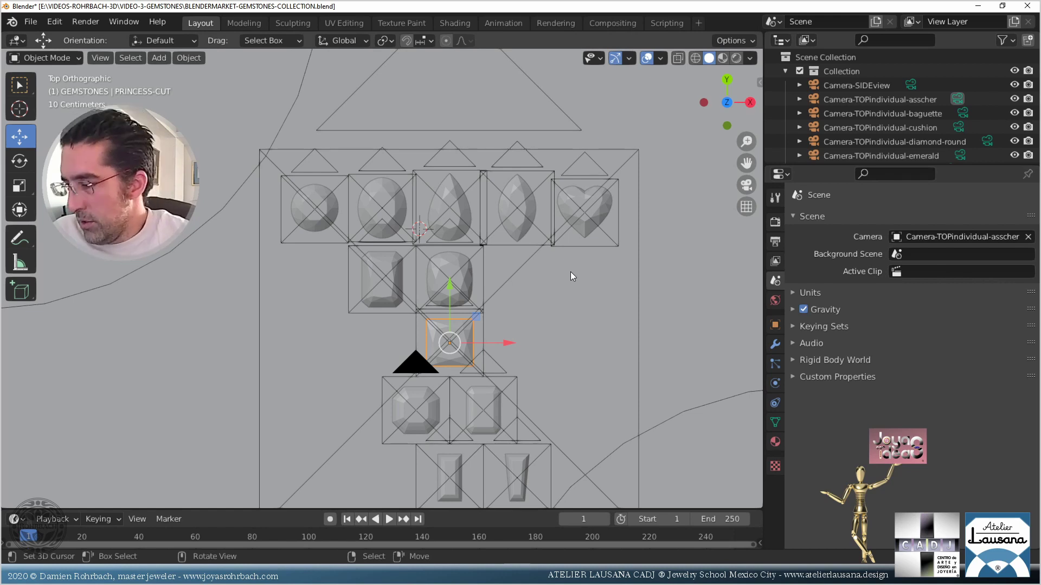
- Set the scene camera to Camera-SIDEview, look through it at the row of stones, and select that camera
{"action": "left_click", "coordinate": [935, 239]}
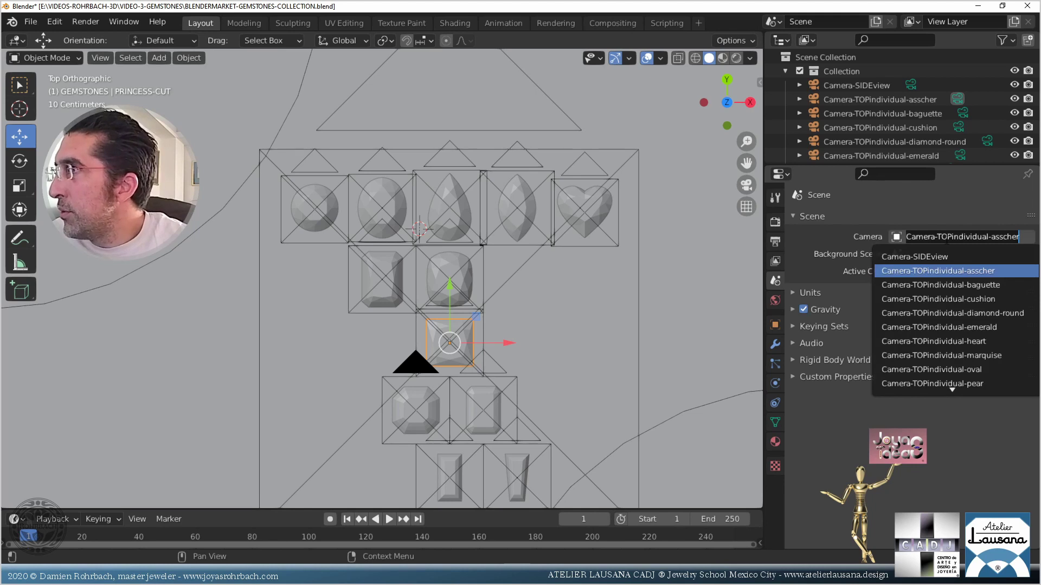
{"action": "left_click", "coordinate": [938, 257]}
{"action": "key", "text": "KP_0"}
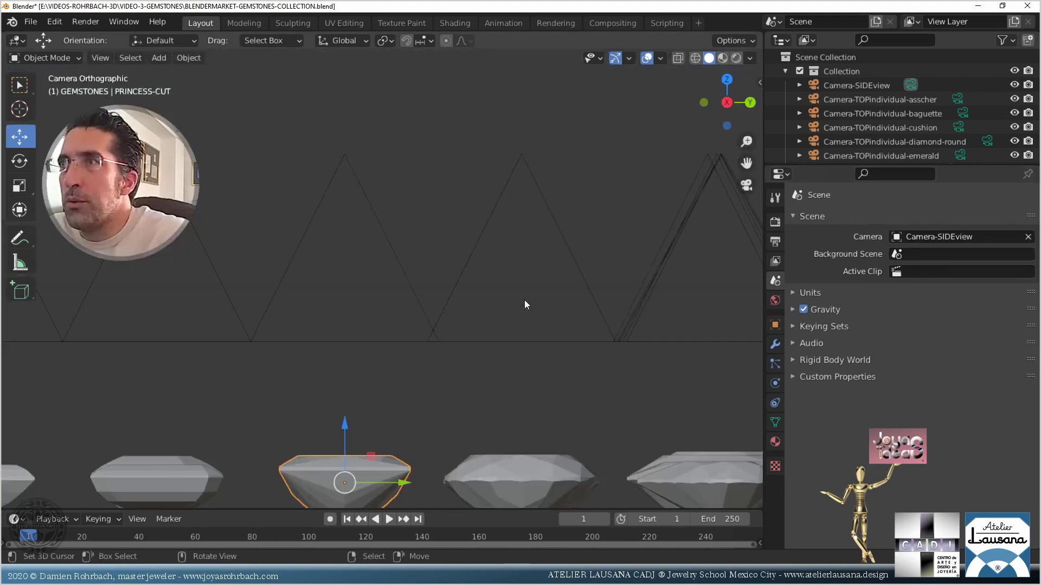
{"action": "scroll", "coordinate": [523, 306], "scroll_direction": "down", "scroll_amount": 3}
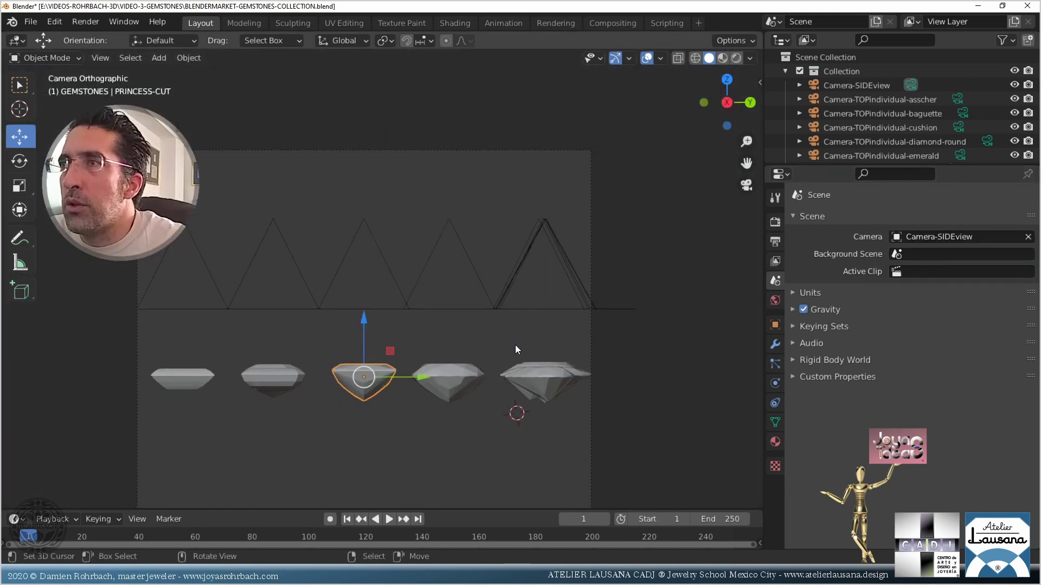
{"action": "left_click", "coordinate": [848, 84]}
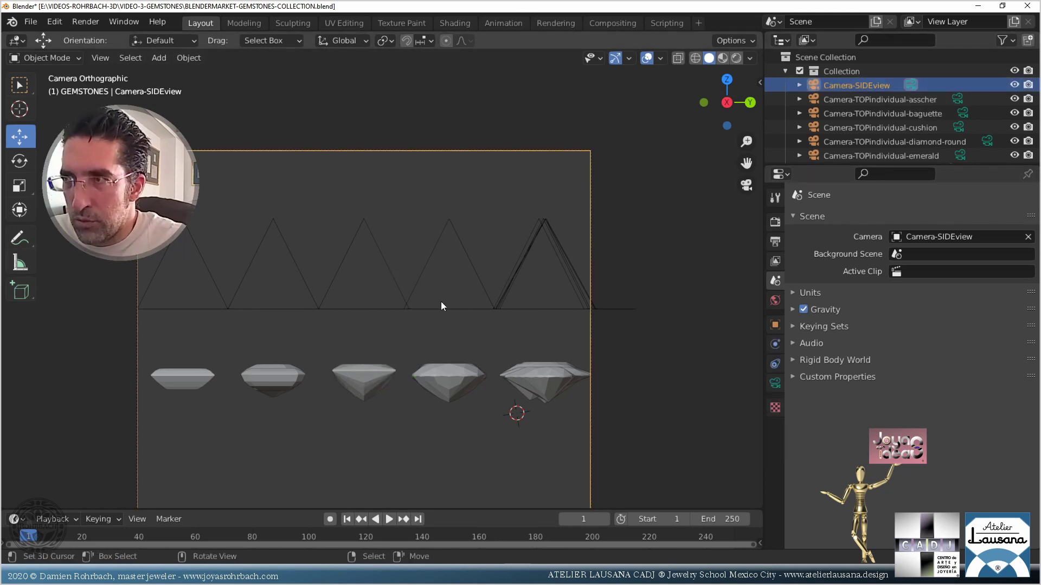
- Set the scene camera to Camera-TOPview and frame the whole gemstone layout
{"action": "left_click", "coordinate": [922, 237]}
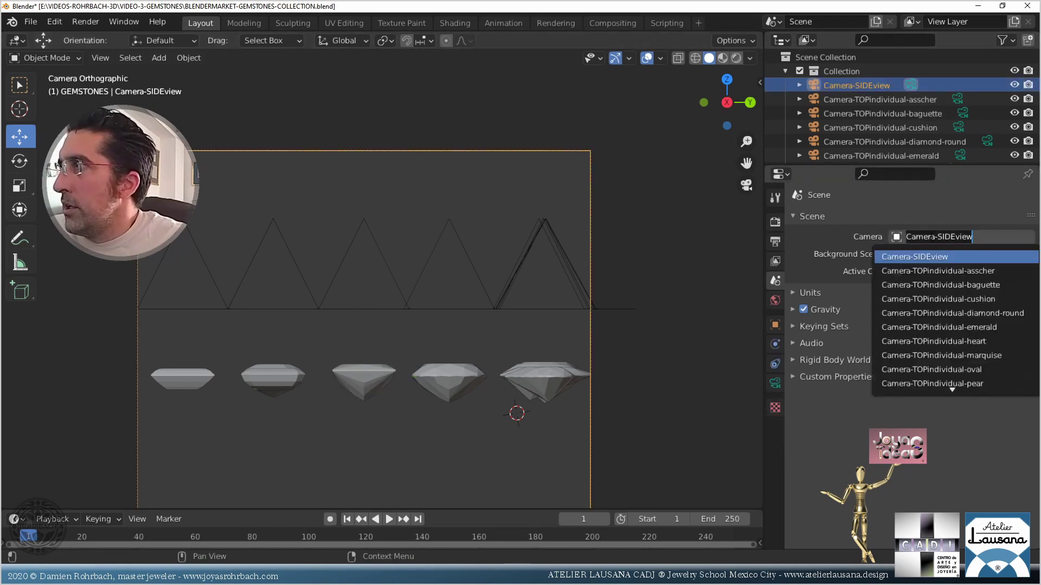
{"action": "scroll", "coordinate": [932, 374], "scroll_direction": "down", "scroll_amount": 4}
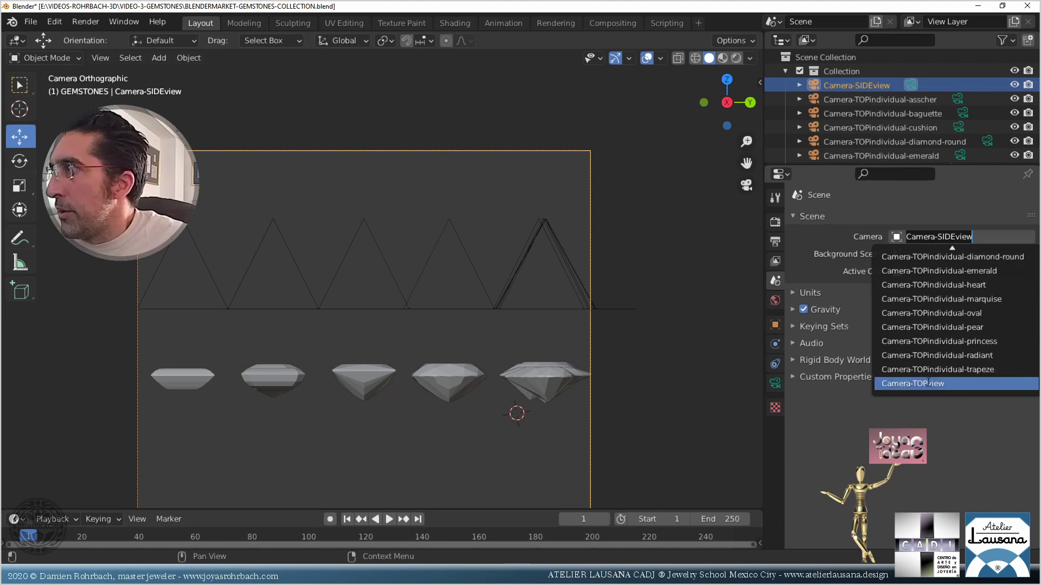
{"action": "left_click", "coordinate": [928, 383]}
{"action": "scroll", "coordinate": [612, 335], "scroll_direction": "down", "scroll_amount": 3}
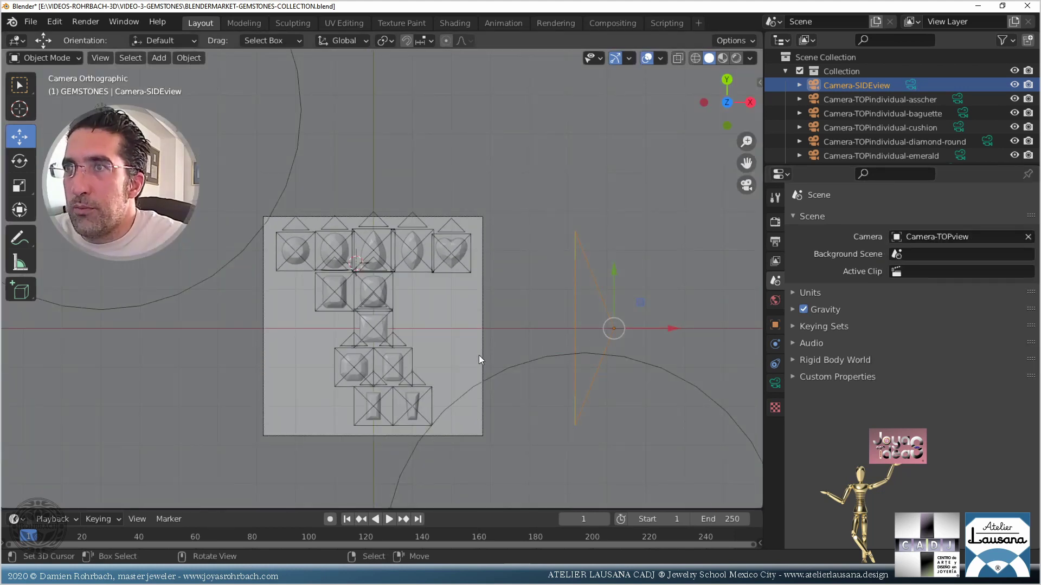
{"action": "scroll", "coordinate": [479, 356], "scroll_direction": "up", "scroll_amount": 2}
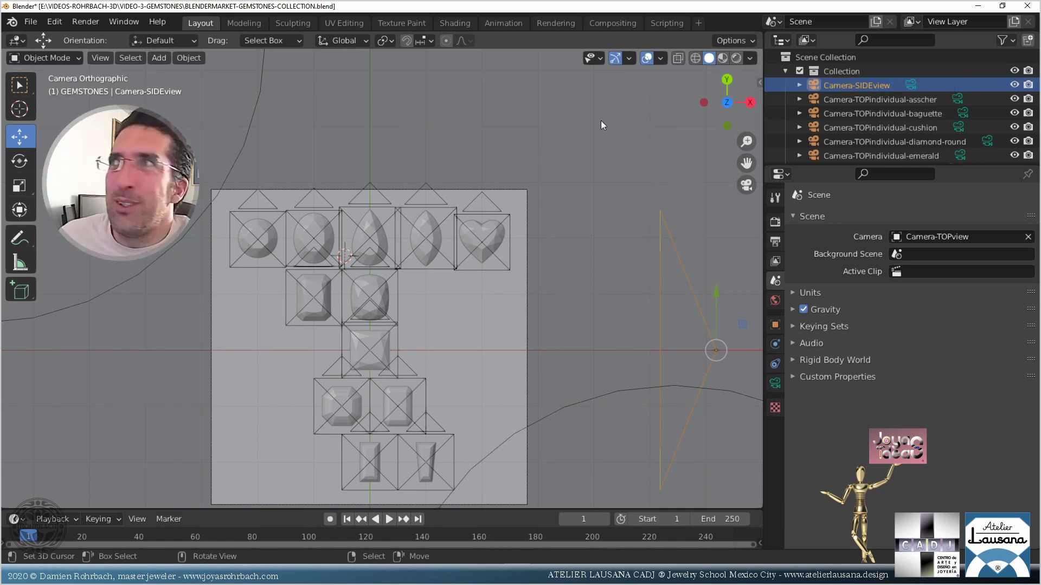
- Switch the viewport to Rendered shading and show the Cycles render settings
{"action": "left_click", "coordinate": [735, 58]}
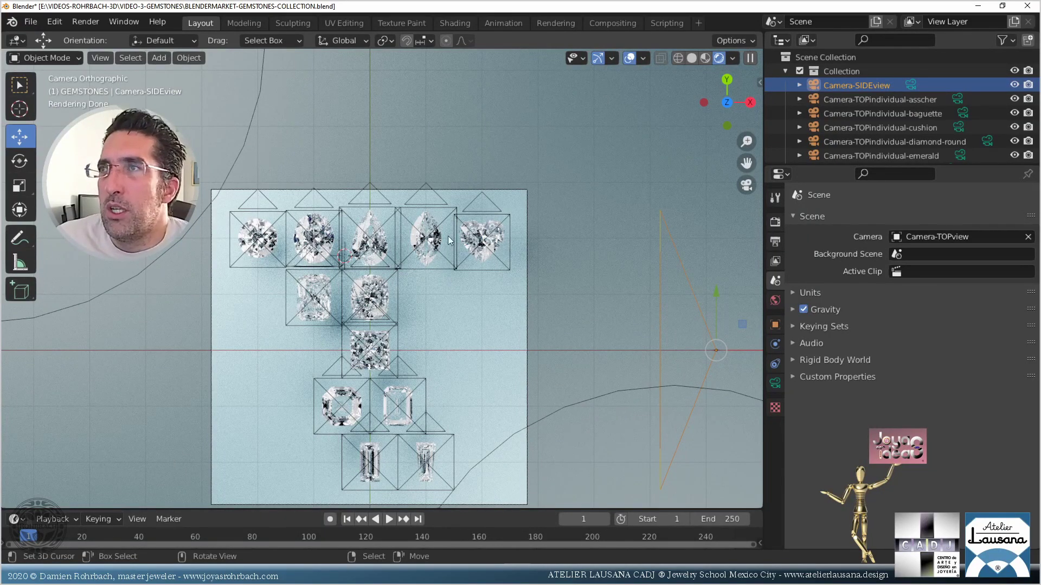
{"action": "scroll", "coordinate": [449, 239], "scroll_direction": "up", "scroll_amount": 3}
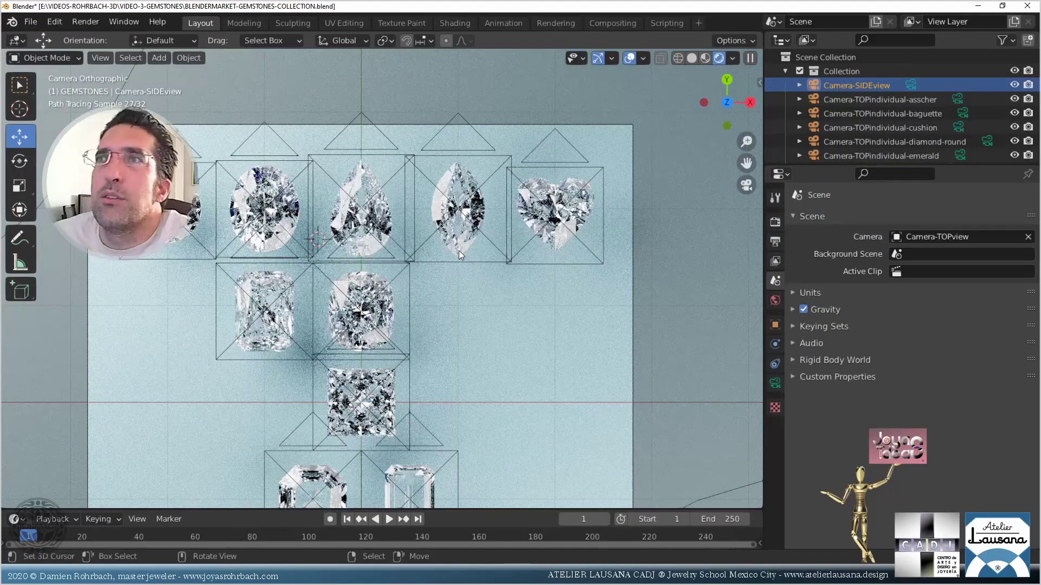
{"action": "left_click", "coordinate": [775, 222]}
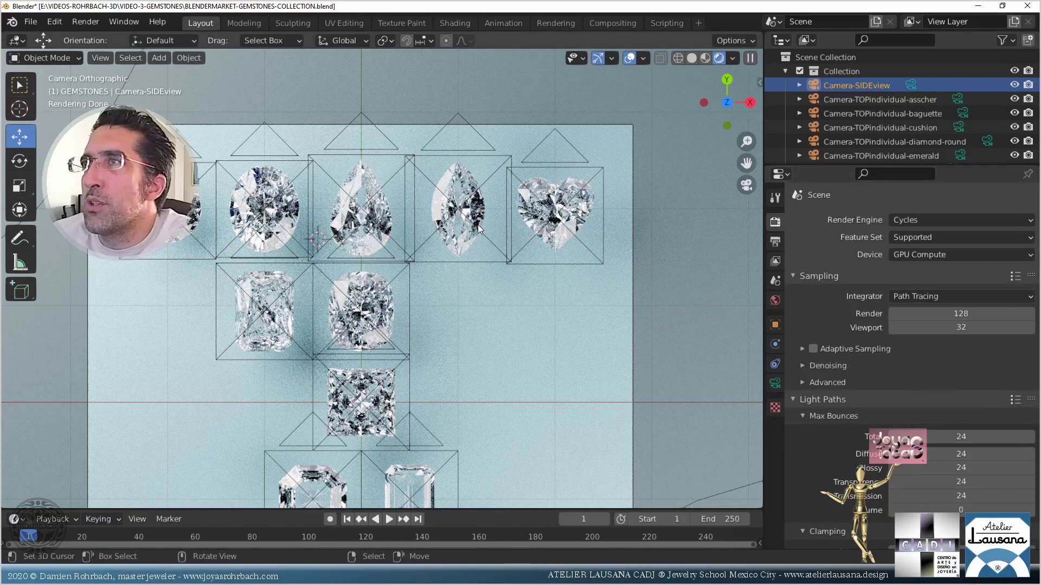
- Examine the rendered gemstones up close, from the top row of cuts down to the baguette and trapeze shapes
{"action": "middle_click_drag", "start_coordinate": [325, 225], "coordinate": [419, 279], "text": "shift"}
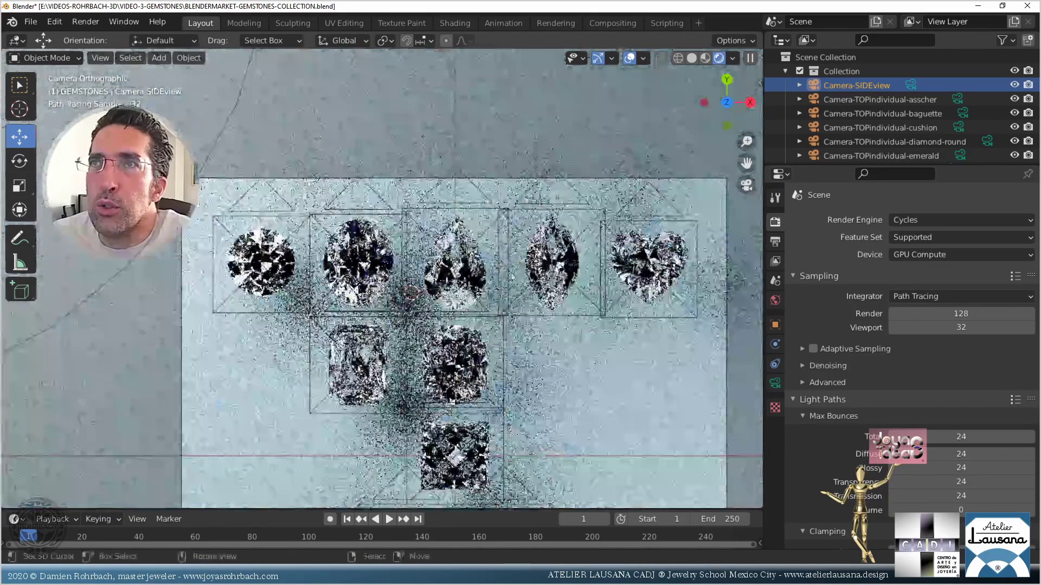
{"action": "scroll", "coordinate": [511, 276], "scroll_direction": "up", "scroll_amount": 3}
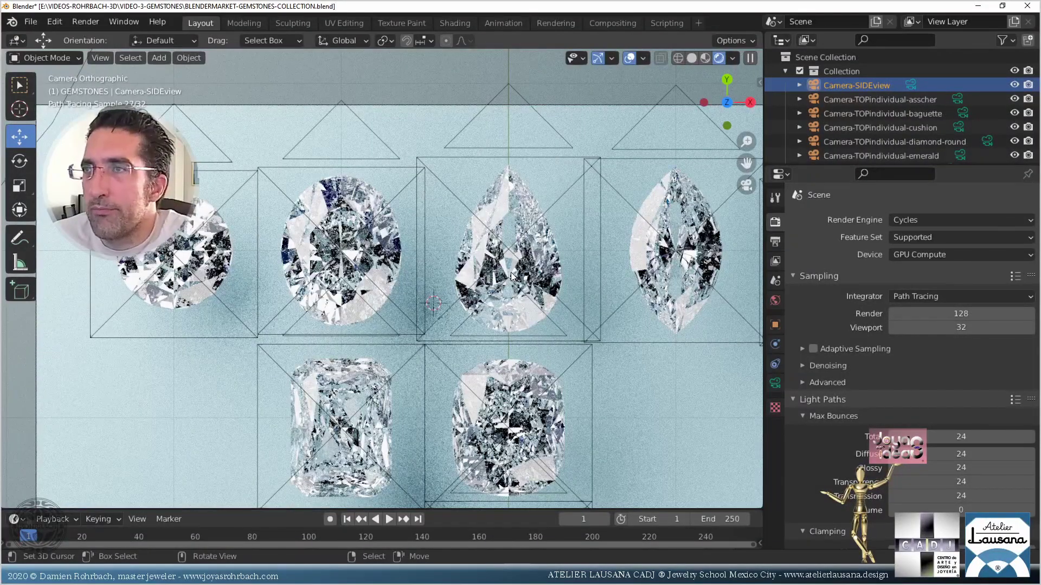
{"action": "scroll", "coordinate": [511, 272], "scroll_direction": "down", "scroll_amount": 2}
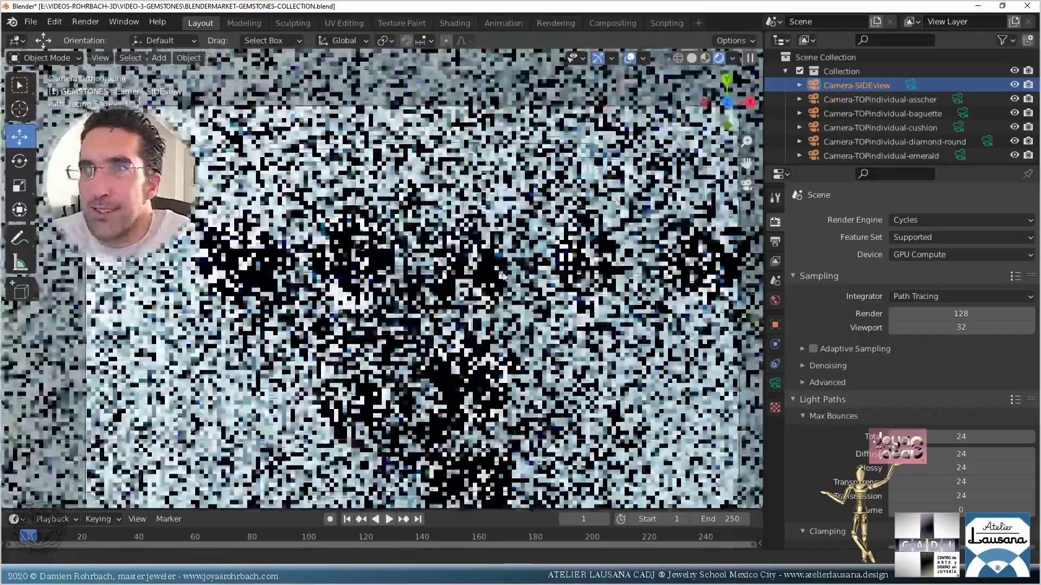
{"action": "middle_click_drag", "start_coordinate": [565, 340], "coordinate": [542, 217], "text": "shift"}
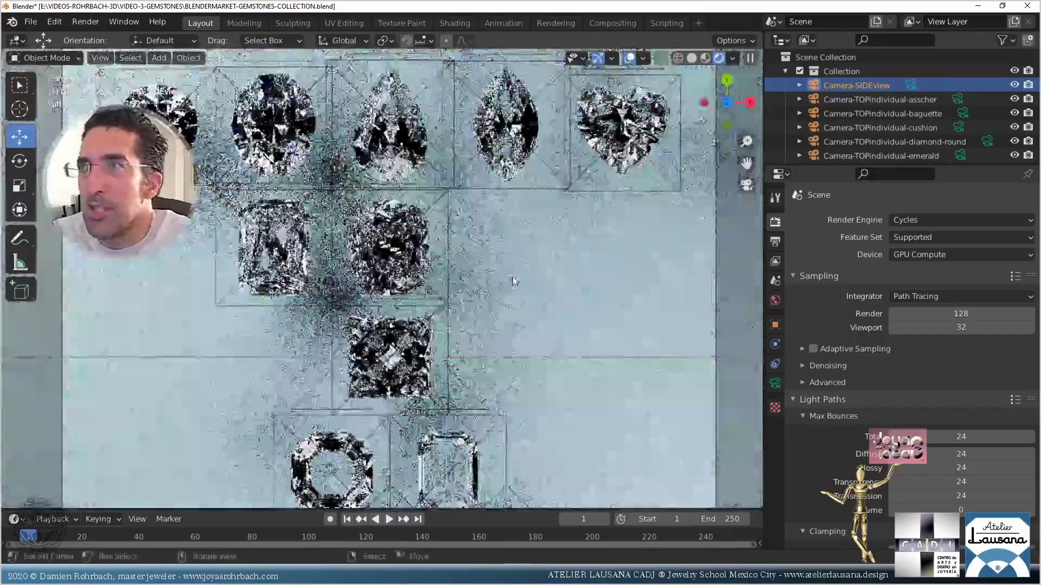
{"action": "scroll", "coordinate": [542, 217], "scroll_direction": "down", "scroll_amount": 1}
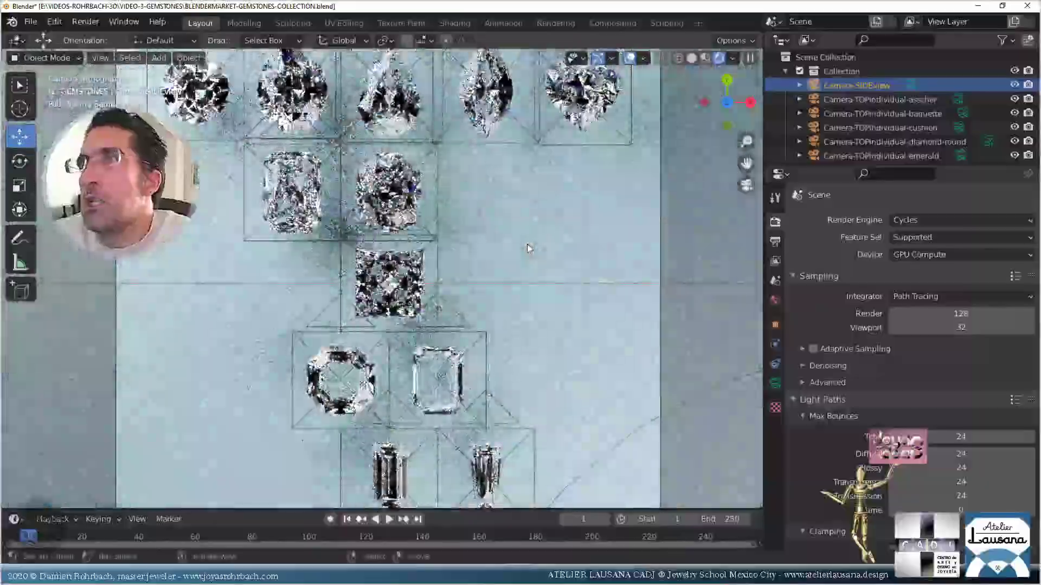
{"action": "scroll", "coordinate": [543, 299], "scroll_direction": "down", "scroll_amount": 1}
{"action": "middle_click_drag", "start_coordinate": [544, 299], "coordinate": [544, 233], "text": "shift"}
{"action": "scroll", "coordinate": [543, 233], "scroll_direction": "up", "scroll_amount": 3}
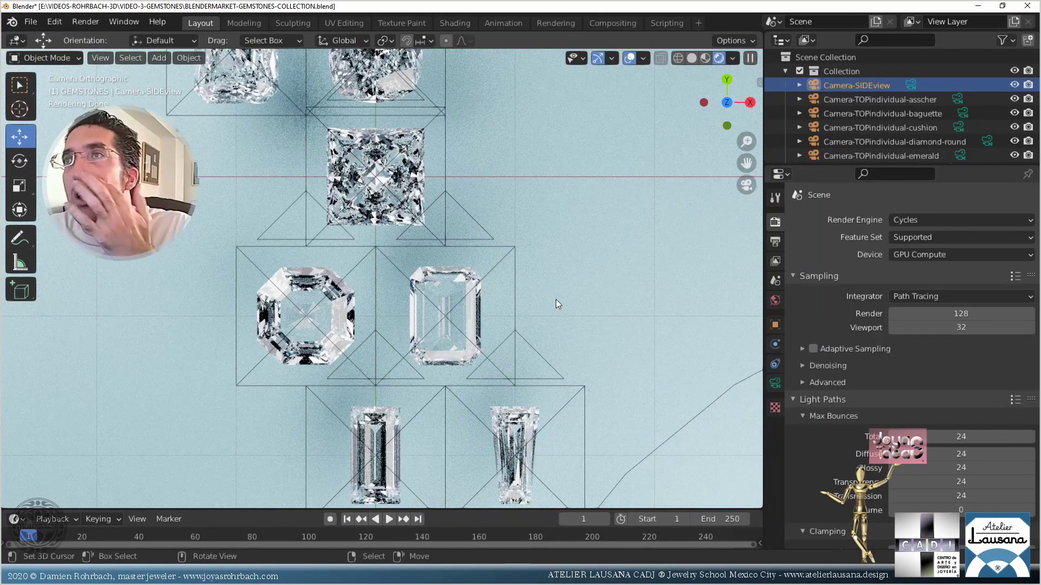
- With the princess-cut stone selected, return the viewport to Solid shading and save the file
{"action": "left_click", "coordinate": [414, 163]}
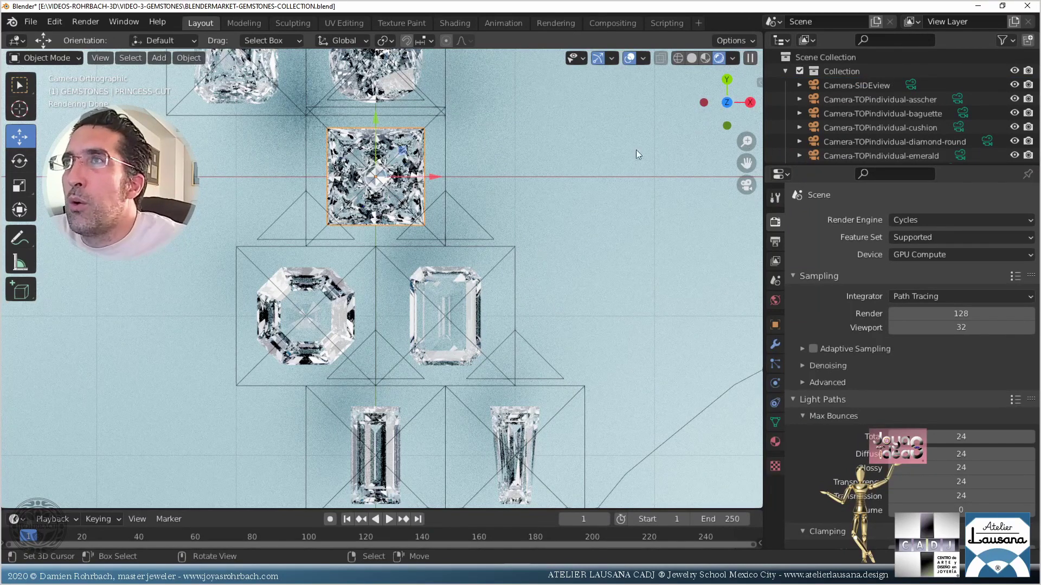
{"action": "left_click", "coordinate": [692, 57]}
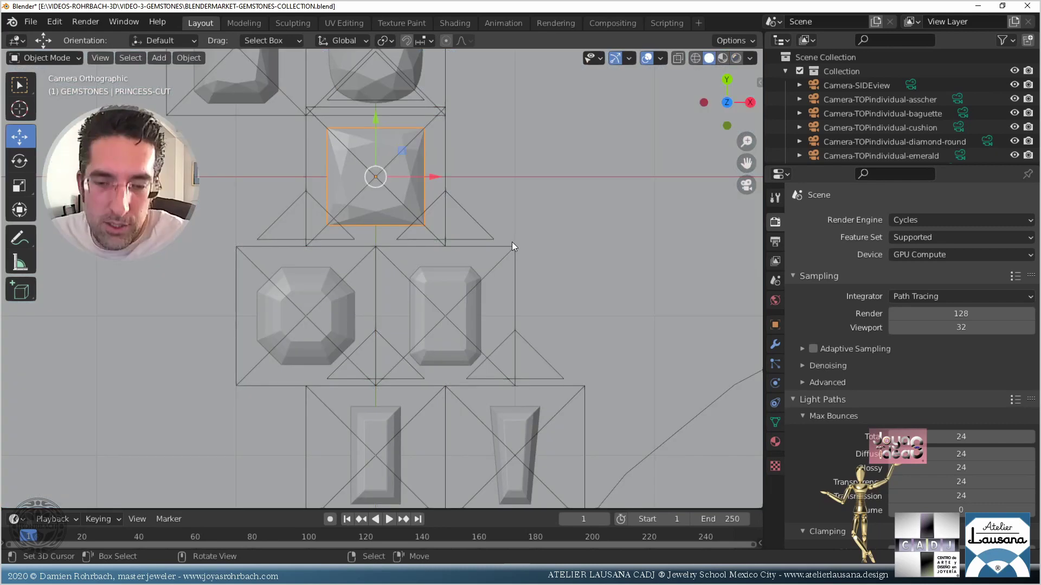
{"action": "key", "text": "ctrl+s"}
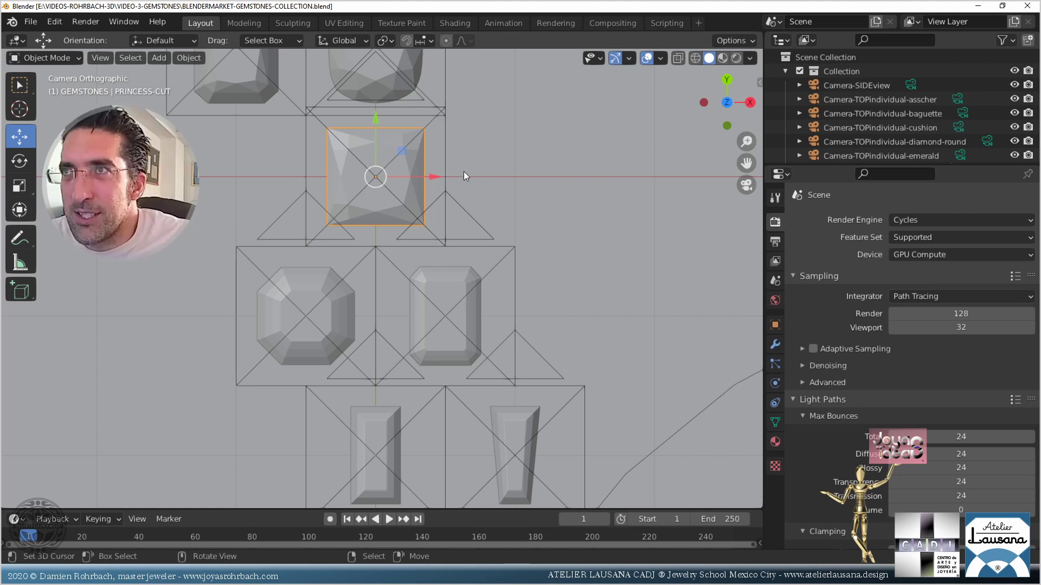
- Examine the princess-cut stone's facets up close in perspective and return to the top view
{"action": "middle_click_drag", "start_coordinate": [495, 189], "coordinate": [515, 314], "text": "shift"}
{"action": "scroll", "coordinate": [485, 284], "scroll_direction": "up", "scroll_amount": 3}
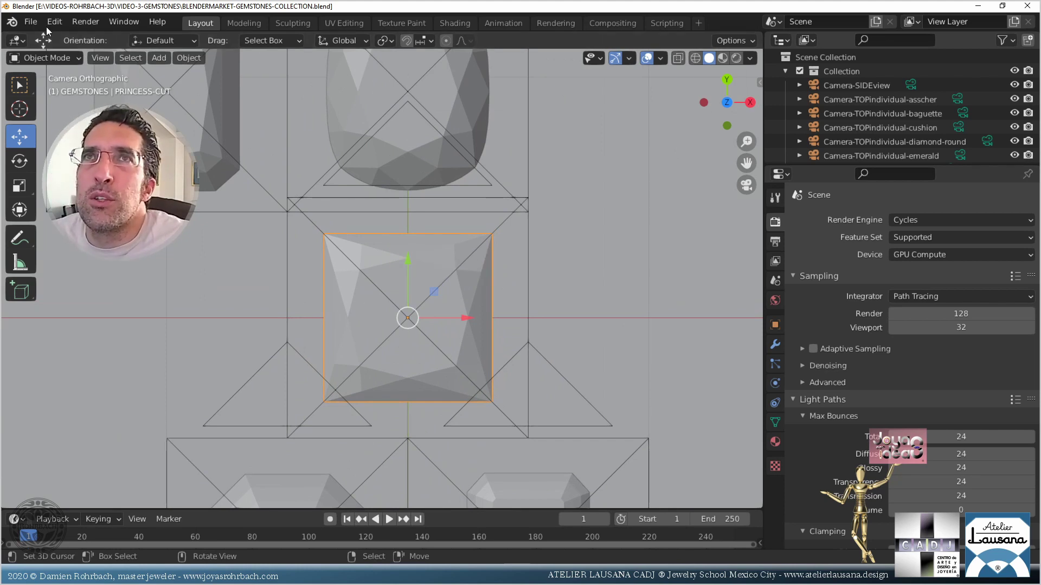
{"action": "left_click", "coordinate": [30, 21]}
{"action": "mouse_move", "coordinate": [390, 277]}
{"action": "middle_mouse_down"}
{"action": "mouse_move", "coordinate": [376, 303]}
{"action": "mouse_move", "coordinate": [388, 295]}
{"action": "middle_mouse_up"}
{"action": "scroll", "coordinate": [390, 325], "scroll_direction": "up", "scroll_amount": 4}
{"action": "middle_click_drag", "start_coordinate": [391, 336], "coordinate": [332, 275]}
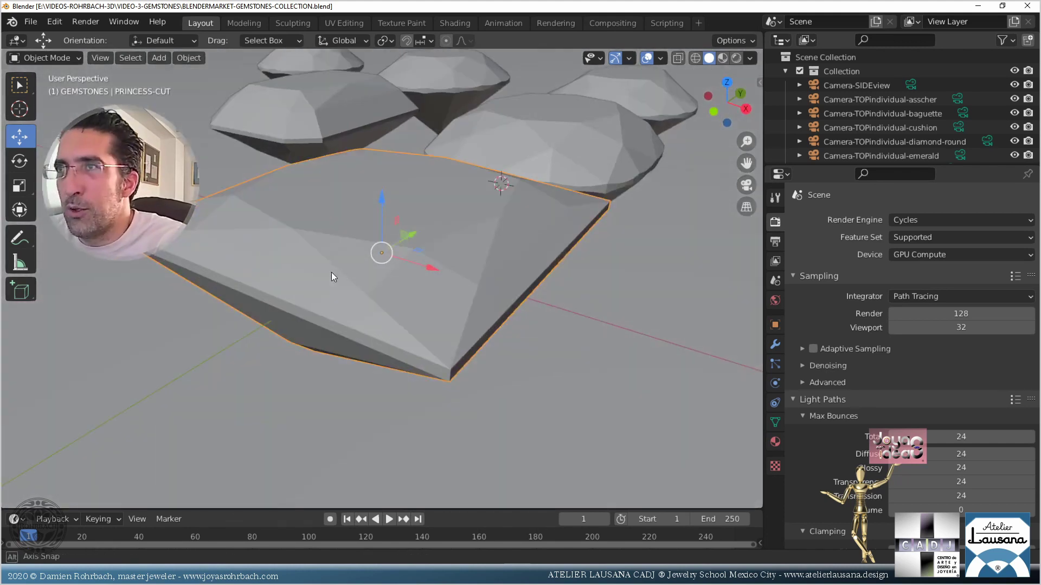
{"action": "scroll", "coordinate": [332, 274], "scroll_direction": "down", "scroll_amount": 3}
{"action": "key", "text": "KP_7"}
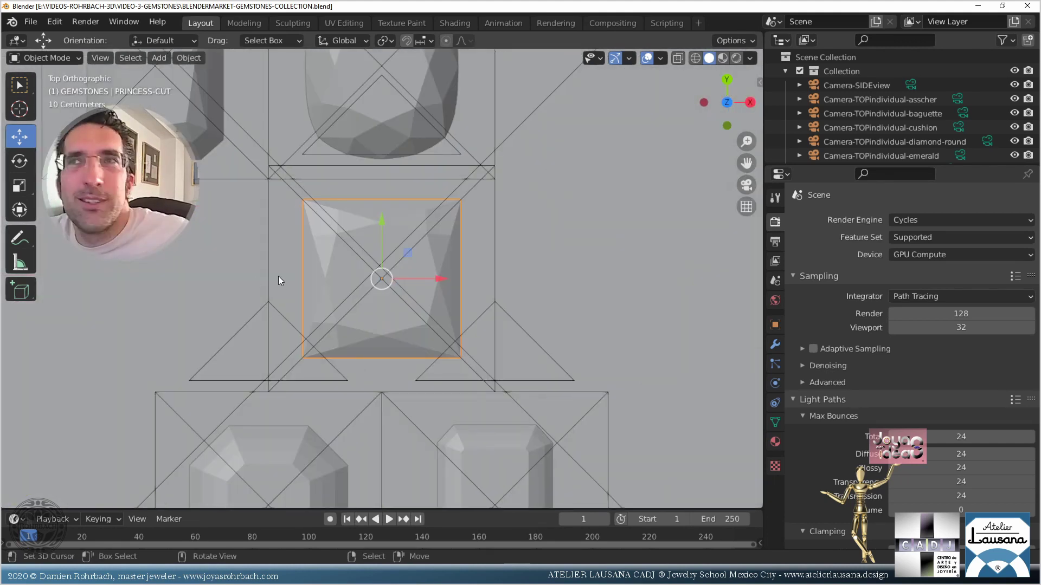
- Look through the export formats available for the selected stone, including Stl (.stl)
{"action": "left_click", "coordinate": [30, 21]}
{"action": "mouse_move", "coordinate": [60, 224]}
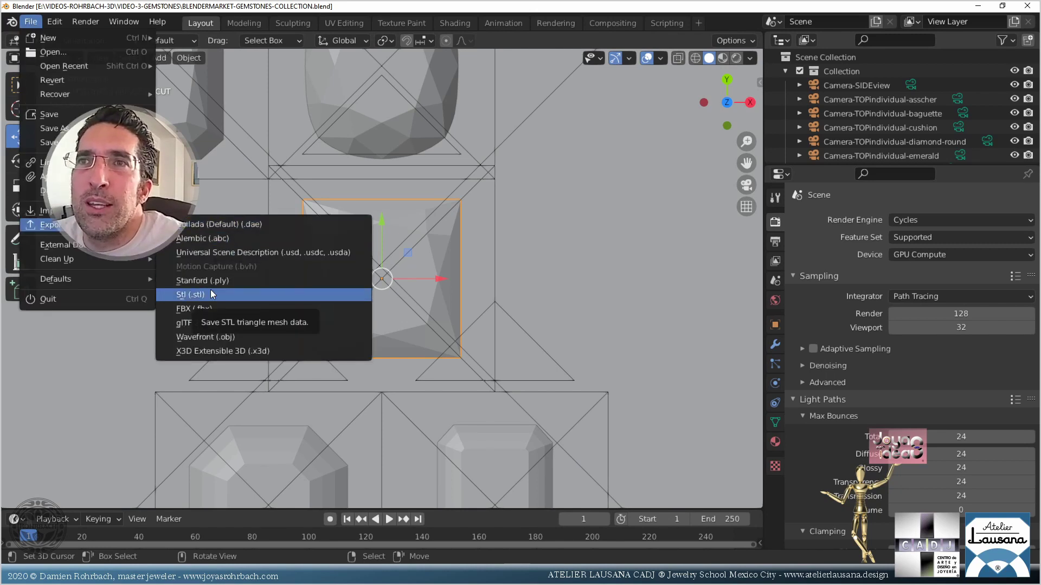
{"action": "key", "text": "Escape"}
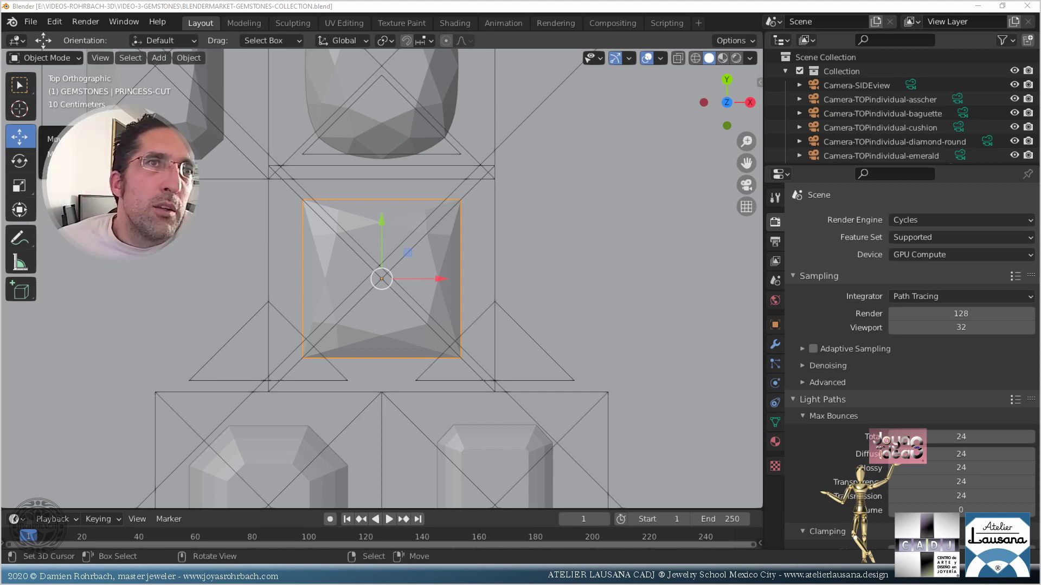
- Export the selected princess-cut stone to D:\ as PRINCESS-CUT-STL.stl with Selection Only enabled
{"action": "left_click", "coordinate": [31, 21]}
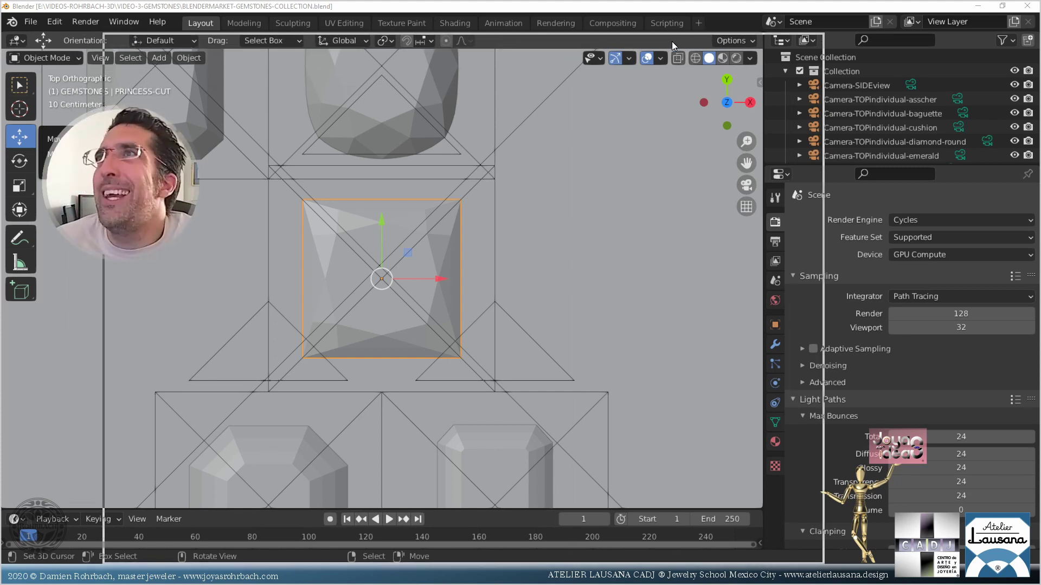
{"action": "left_click", "coordinate": [228, 257]}
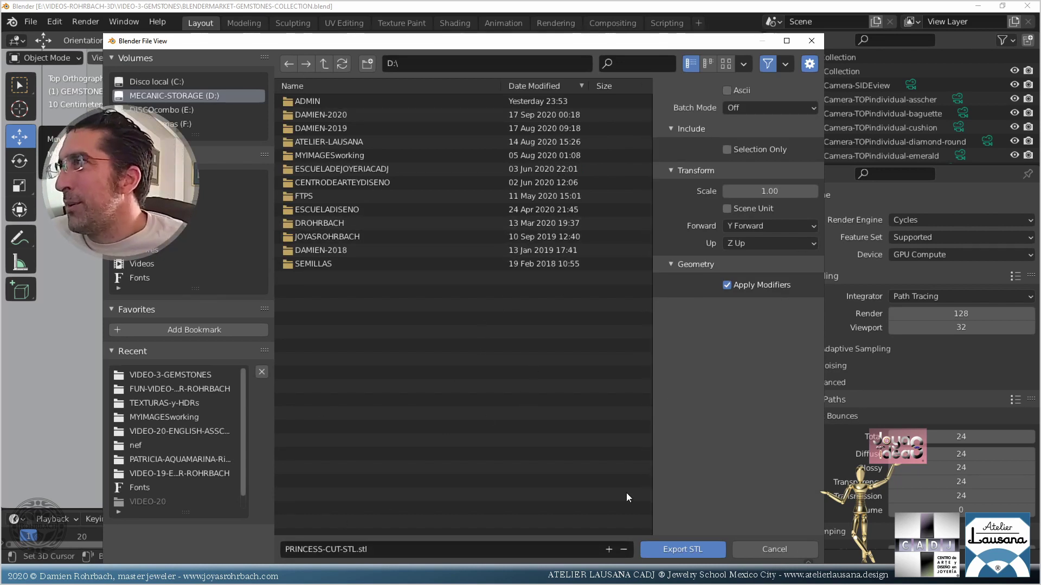
{"action": "left_click", "coordinate": [726, 149]}
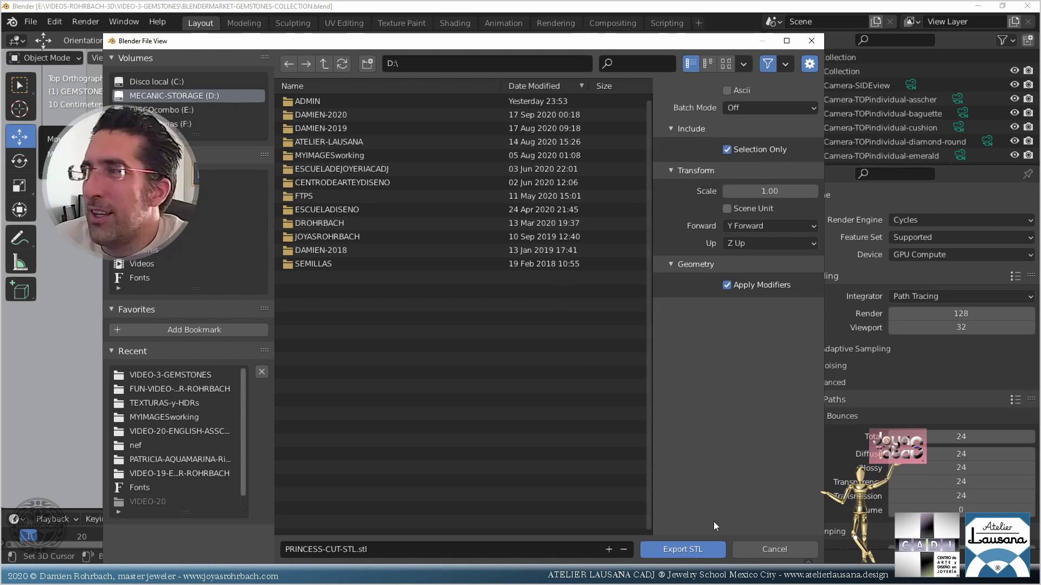
{"action": "left_click", "coordinate": [691, 550]}
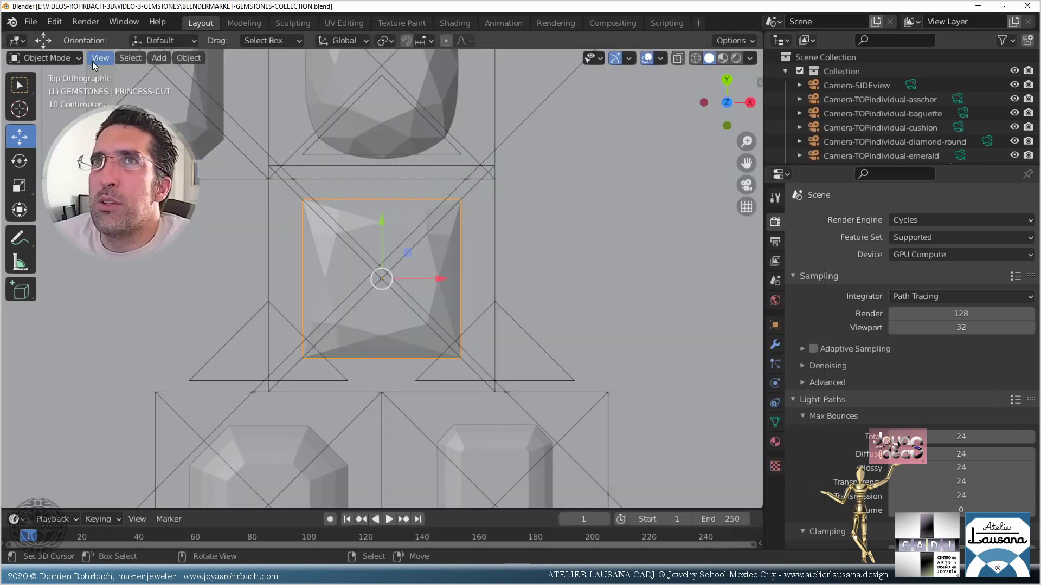
- Export the selected princess-cut stone to D:\ as the Wavefront file PRINCESS-CUT-OBJ.obj, limited to the selection
{"action": "left_click", "coordinate": [30, 22]}
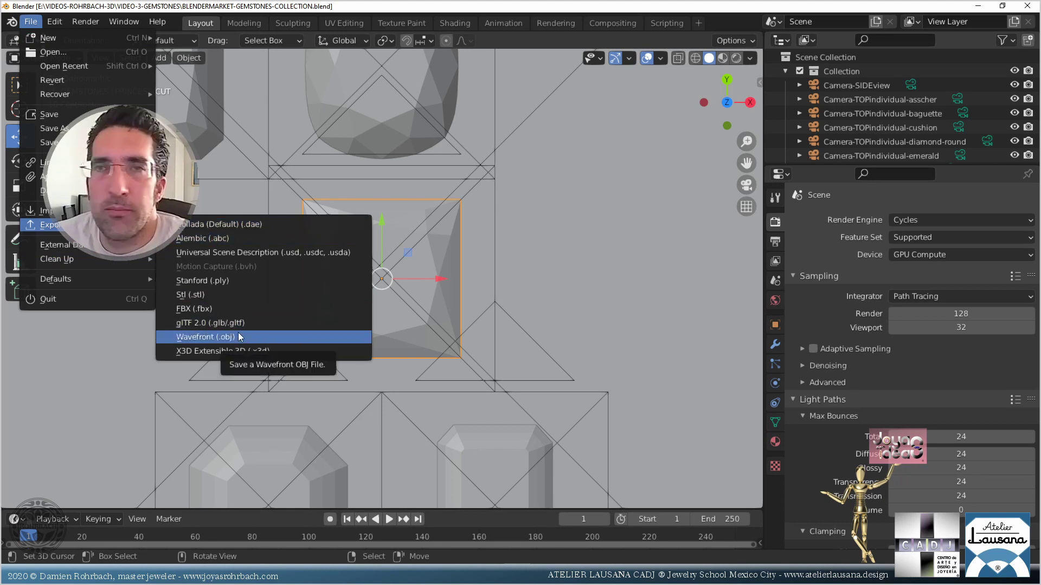
{"action": "key", "text": "Escape"}
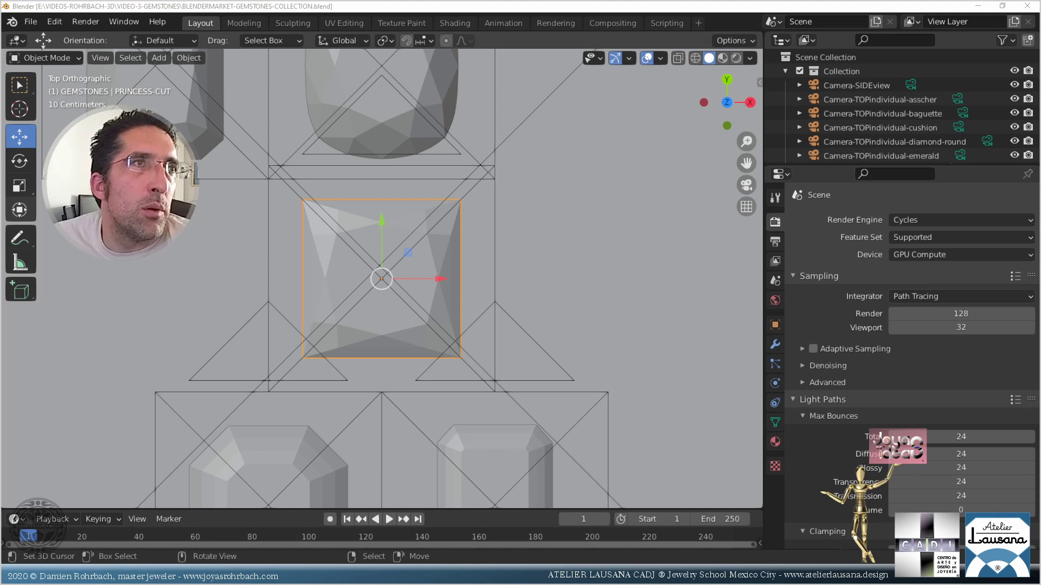
{"action": "left_click", "coordinate": [185, 328]}
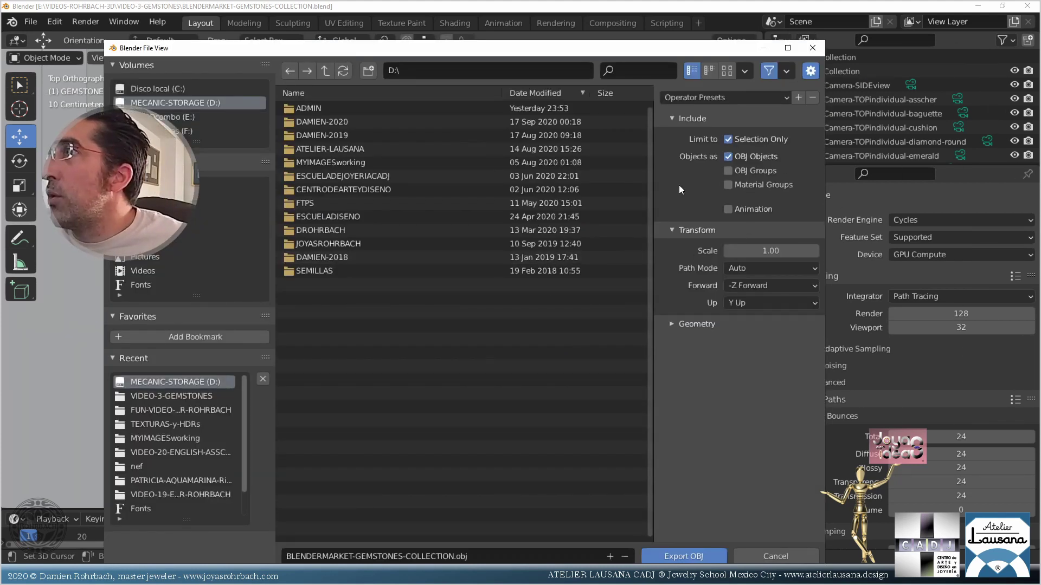
{"action": "left_click", "coordinate": [483, 551]}
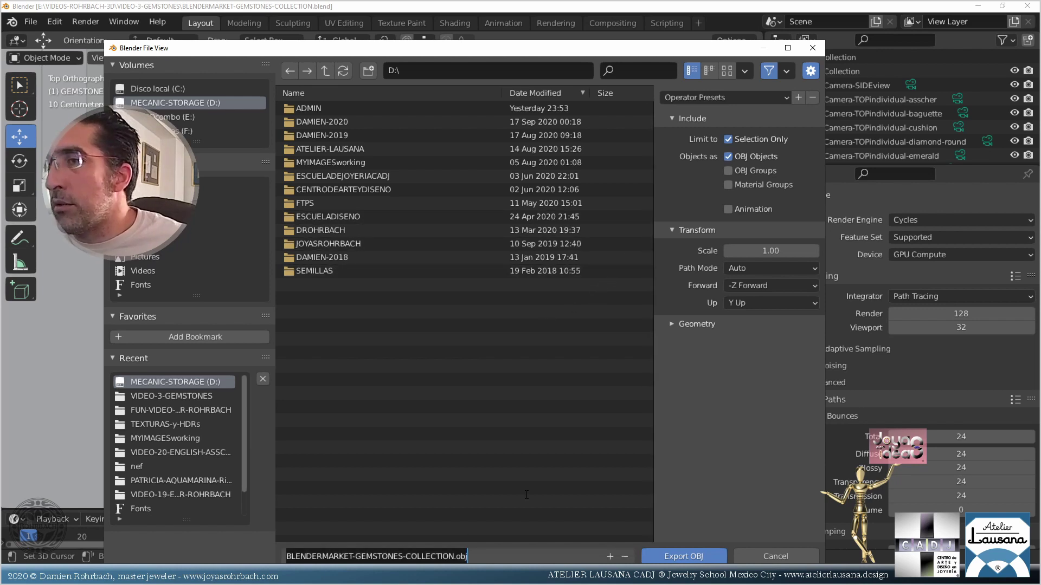
{"action": "type", "text": "PRINCES"}
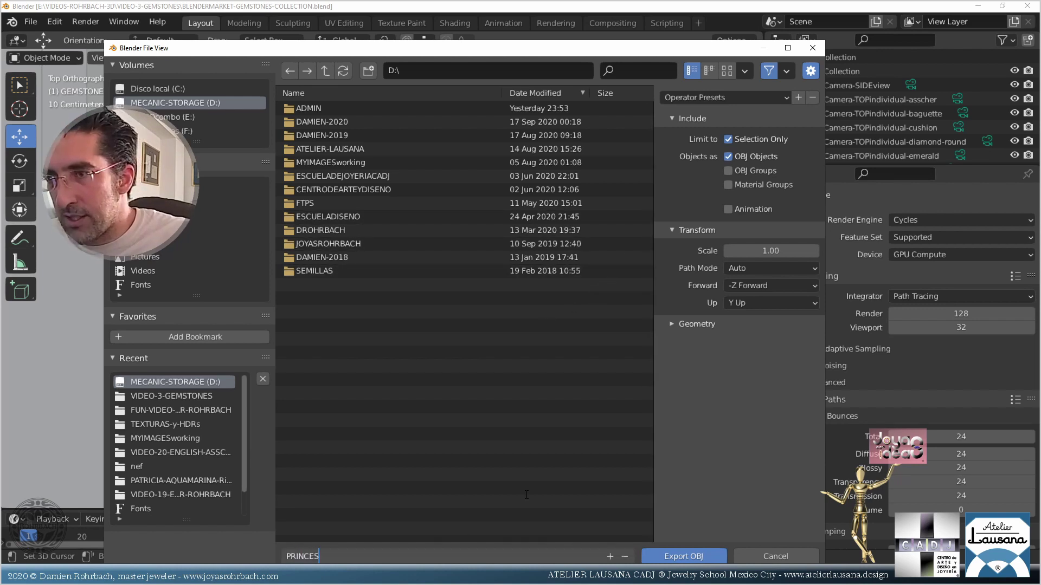
{"action": "type", "text": "S-CUT-OBJ.obj"}
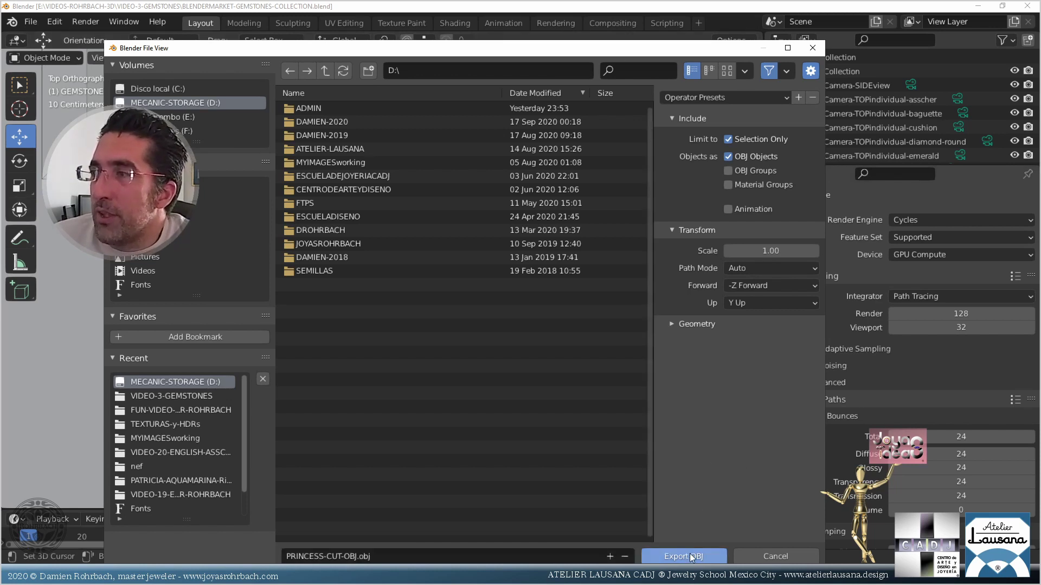
{"action": "left_click", "coordinate": [690, 554]}
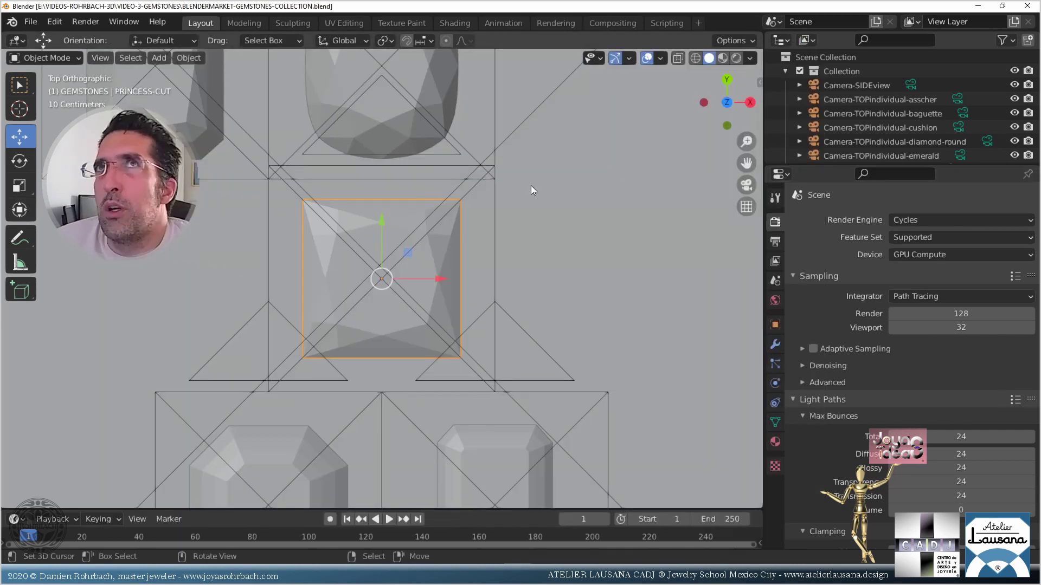
- Start a new scene containing only the default camera and light
{"action": "left_click", "coordinate": [30, 21]}
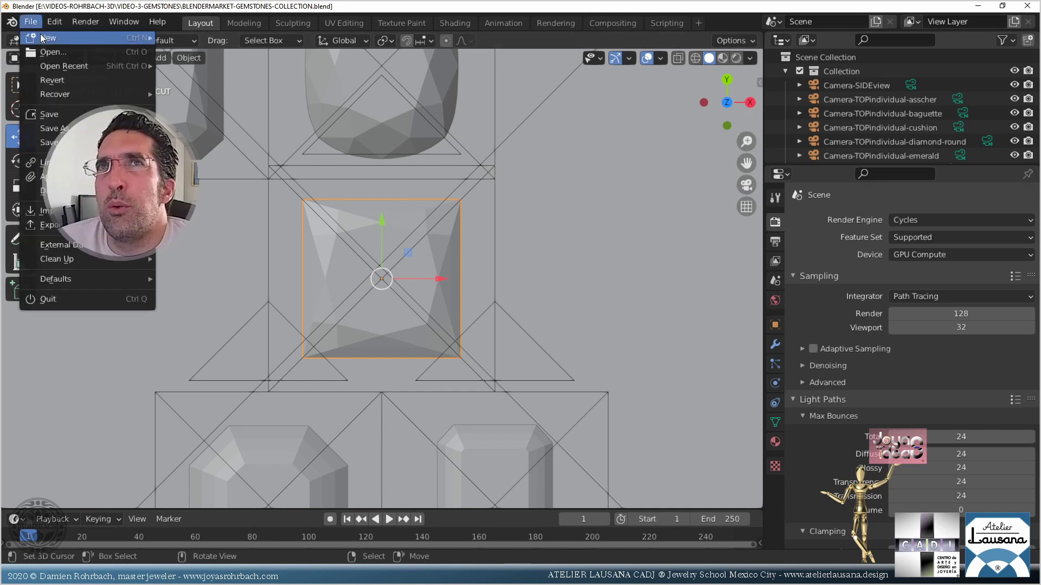
{"action": "mouse_move", "coordinate": [43, 38]}
{"action": "left_click", "coordinate": [193, 36]}
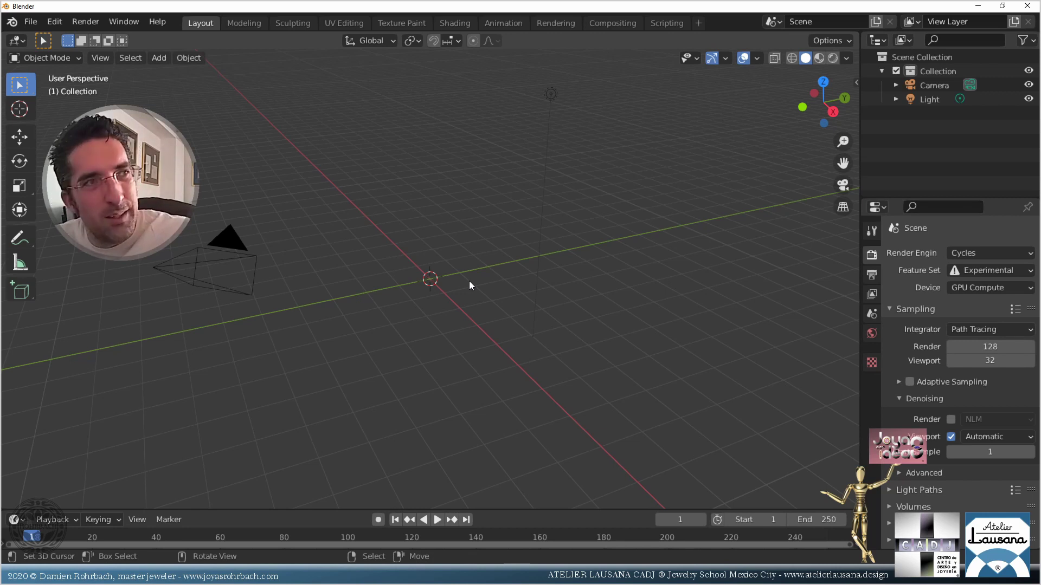
- Import PRINCESS-CUT-STL.stl from D:\ into the new scene
{"action": "left_click", "coordinate": [21, 26]}
{"action": "mouse_move", "coordinate": [44, 211]}
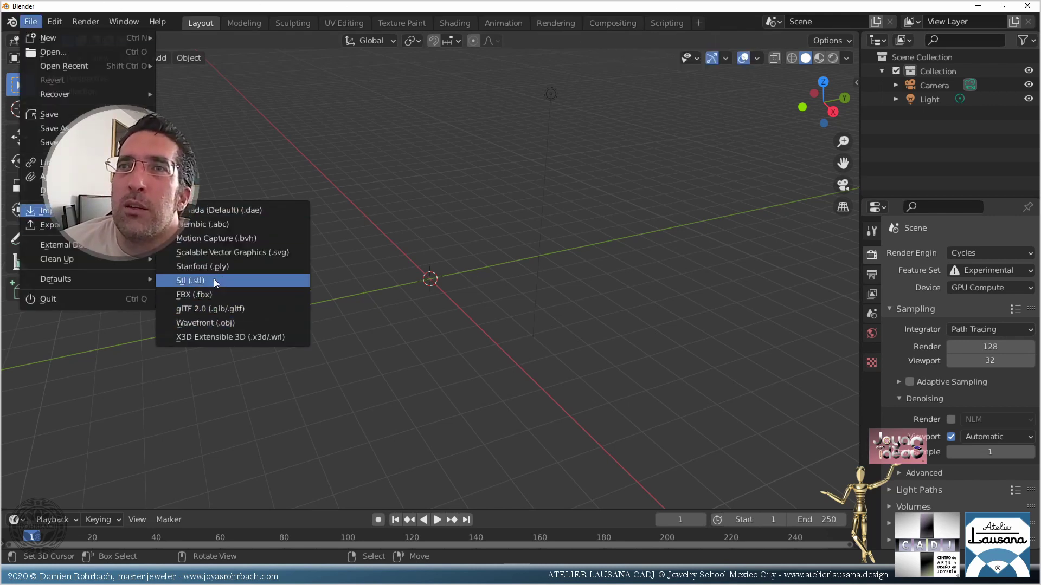
{"action": "key", "text": "Escape"}
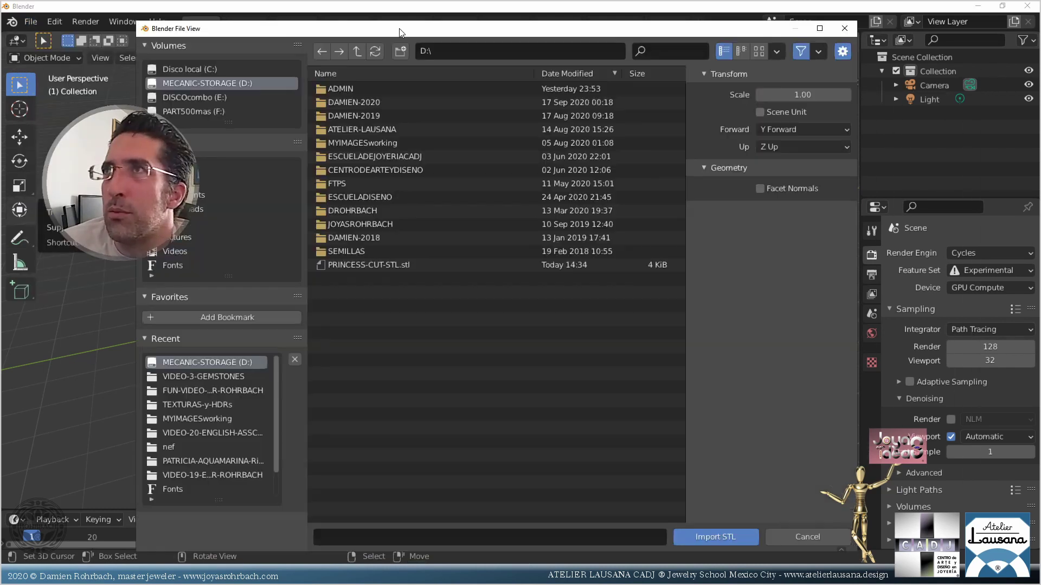
{"action": "left_click", "coordinate": [385, 268]}
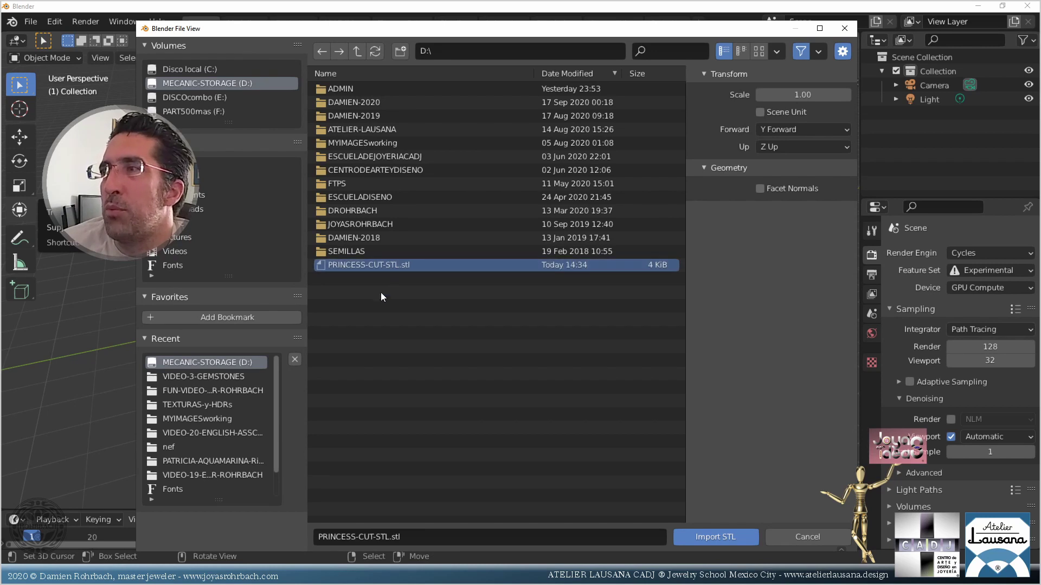
{"action": "left_click", "coordinate": [713, 536]}
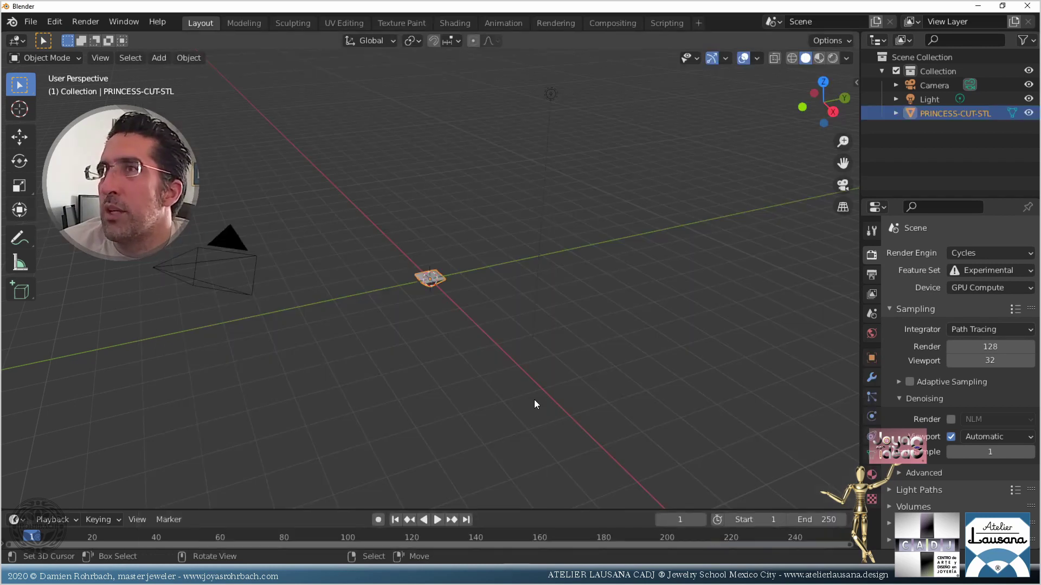
- Examine the imported stone's facets up close from above and below, placing the 3D cursor near the pavilion tip
{"action": "scroll", "coordinate": [480, 295], "scroll_direction": "up", "scroll_amount": 12}
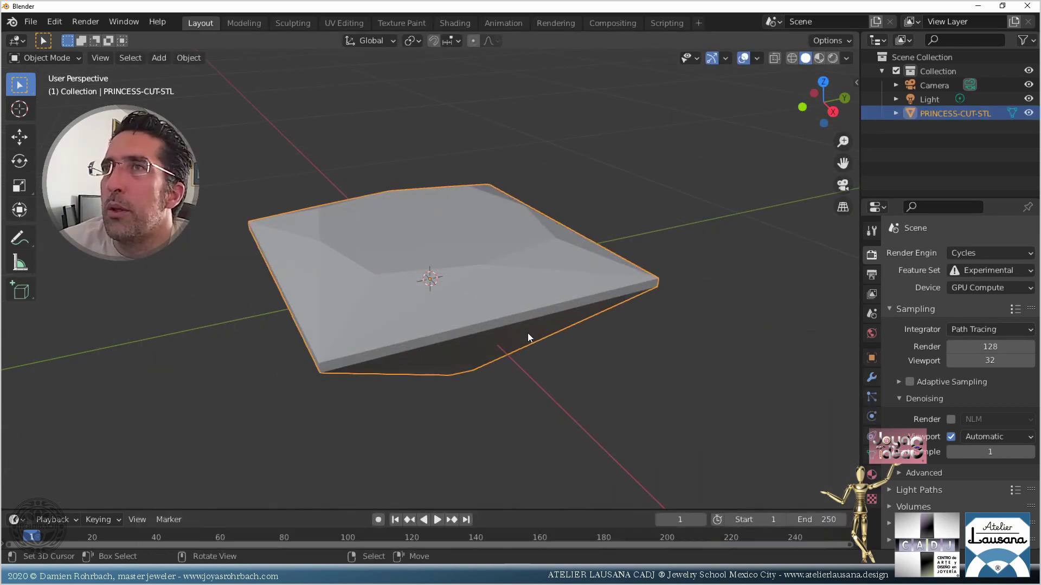
{"action": "middle_click_drag", "start_coordinate": [527, 336], "coordinate": [456, 191]}
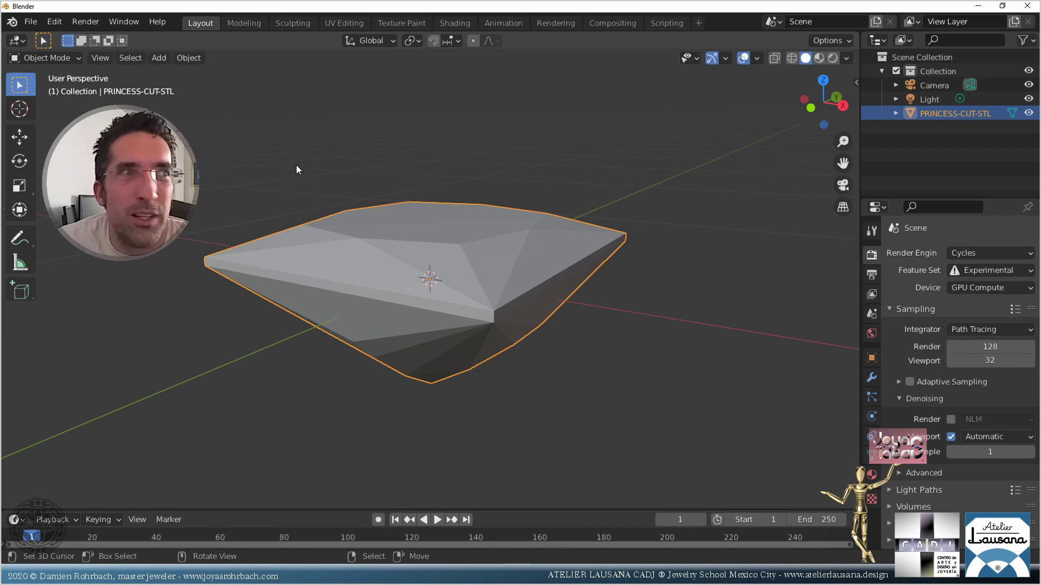
{"action": "middle_click_drag", "start_coordinate": [337, 162], "coordinate": [414, 230]}
{"action": "middle_click_drag", "start_coordinate": [407, 322], "coordinate": [579, 310]}
{"action": "scroll", "coordinate": [448, 270], "scroll_direction": "up", "scroll_amount": 3}
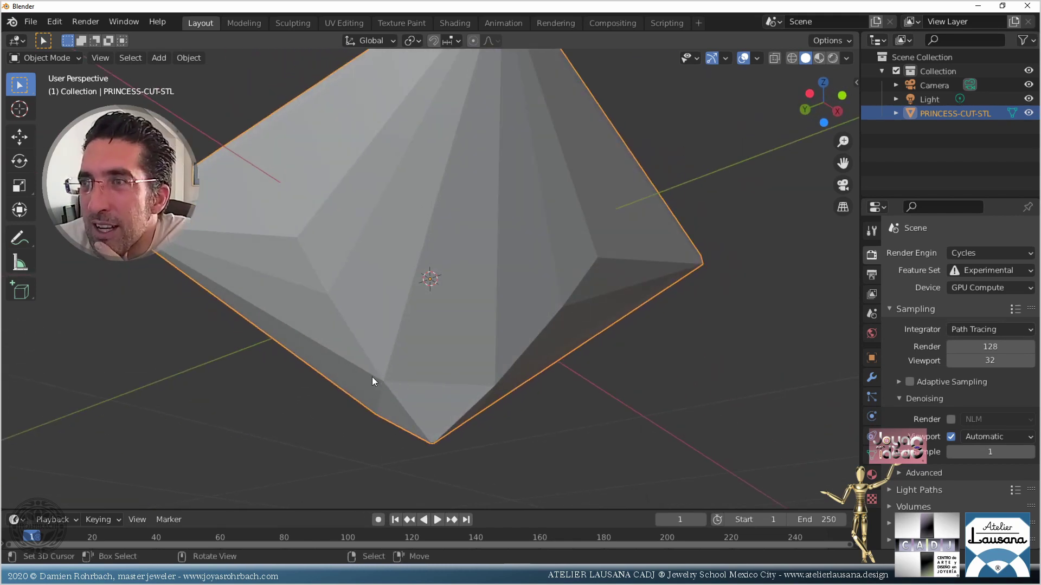
{"action": "left_click", "coordinate": [415, 382], "text": "shift"}
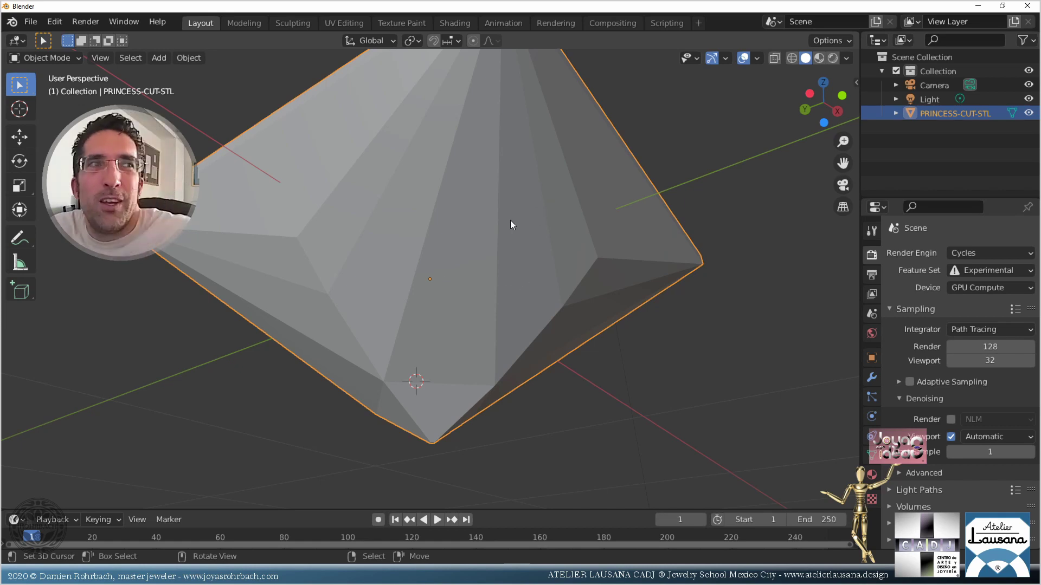
{"action": "middle_click_drag", "start_coordinate": [390, 158], "coordinate": [499, 239]}
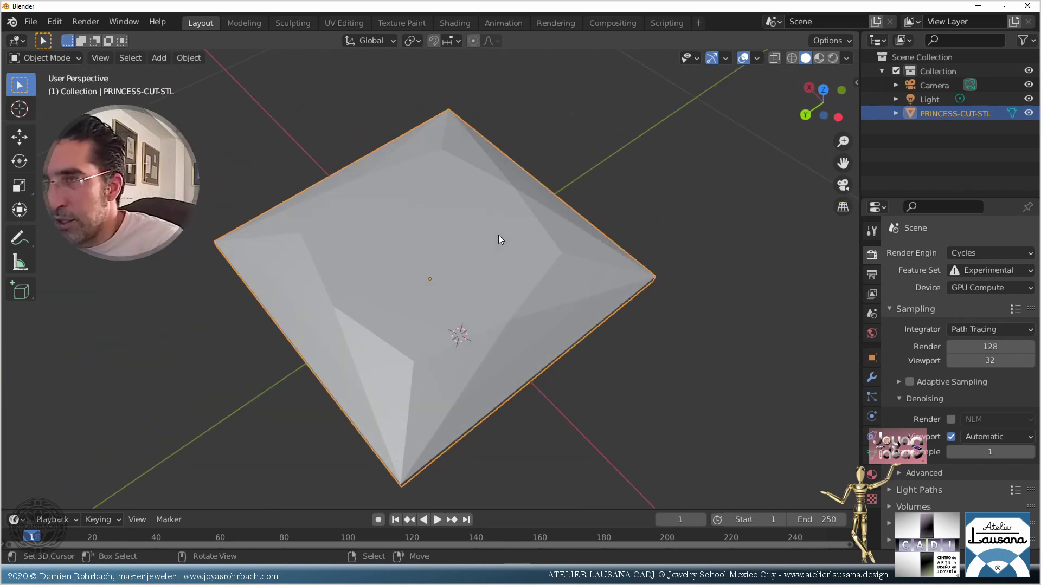
{"action": "middle_click_drag", "start_coordinate": [397, 329], "coordinate": [411, 353]}
{"action": "scroll", "coordinate": [413, 360], "scroll_direction": "up", "scroll_amount": 3}
{"action": "middle_click_drag", "start_coordinate": [457, 406], "coordinate": [478, 381]}
{"action": "scroll", "coordinate": [493, 314], "scroll_direction": "down", "scroll_amount": 3}
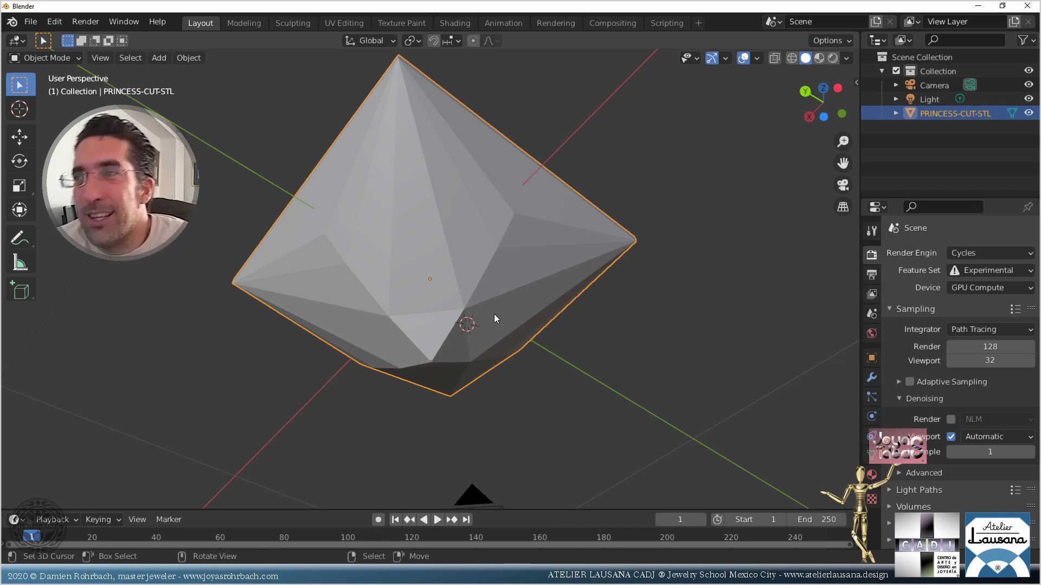
- Inspect the stone's mesh in Edit Mode from the right orthographic view and return to Object Mode
{"action": "key", "text": "Tab"}
{"action": "middle_click_drag", "start_coordinate": [466, 352], "coordinate": [443, 401]}
{"action": "key", "text": "KP_3"}
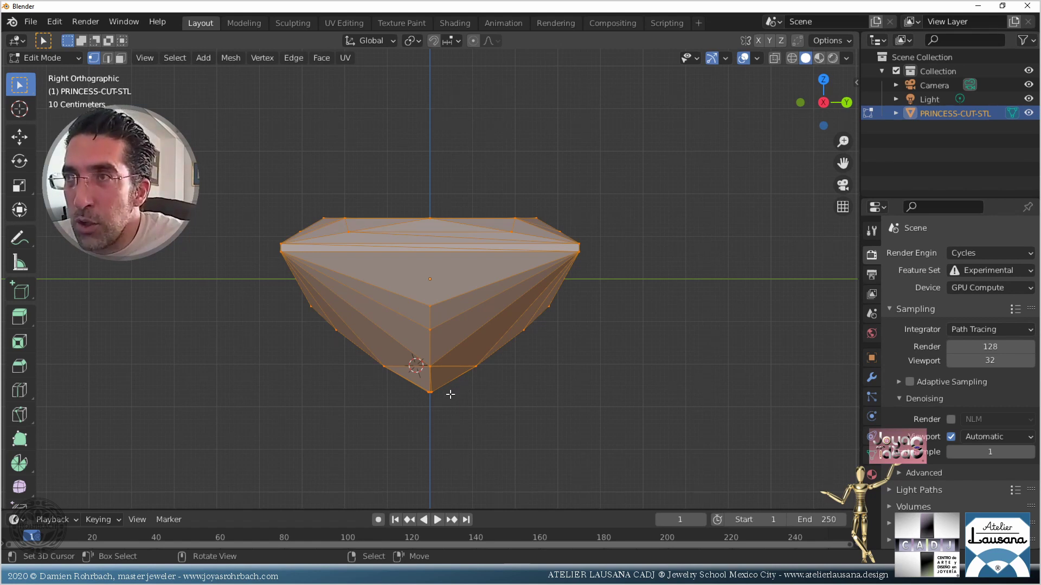
{"action": "key", "text": "Tab"}
{"action": "middle_click_drag", "start_coordinate": [480, 239], "coordinate": [490, 242]}
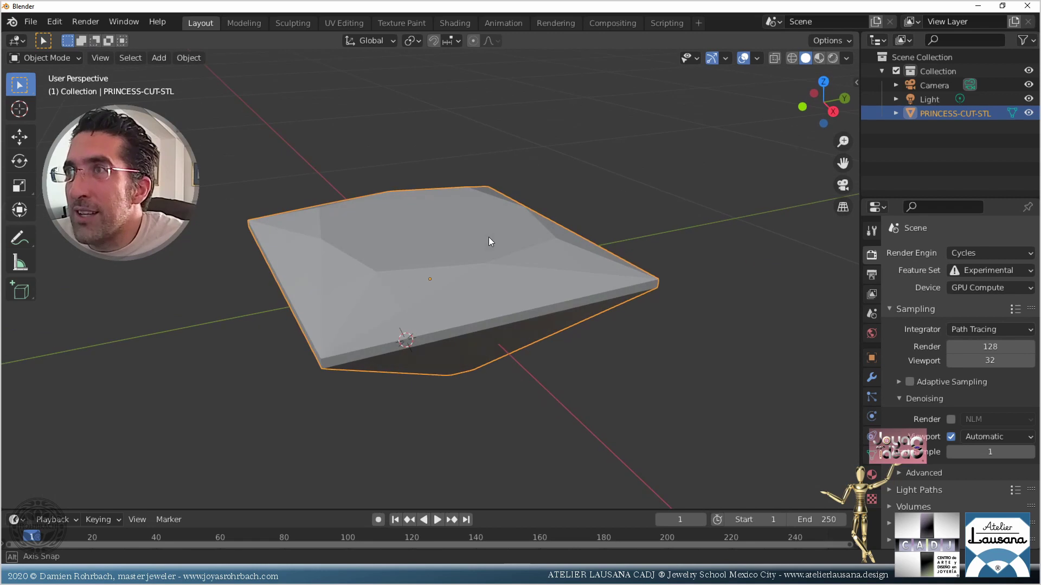
- Add a new material to the princess-cut stone with Specular set to 1 and Roughness to 0
{"action": "left_click", "coordinate": [871, 475]}
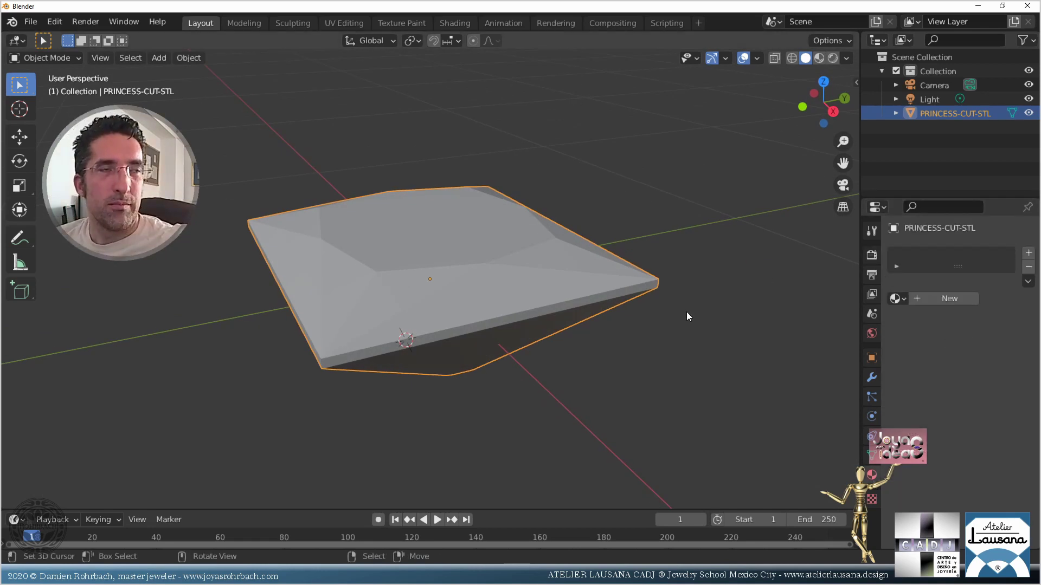
{"action": "left_click", "coordinate": [945, 298]}
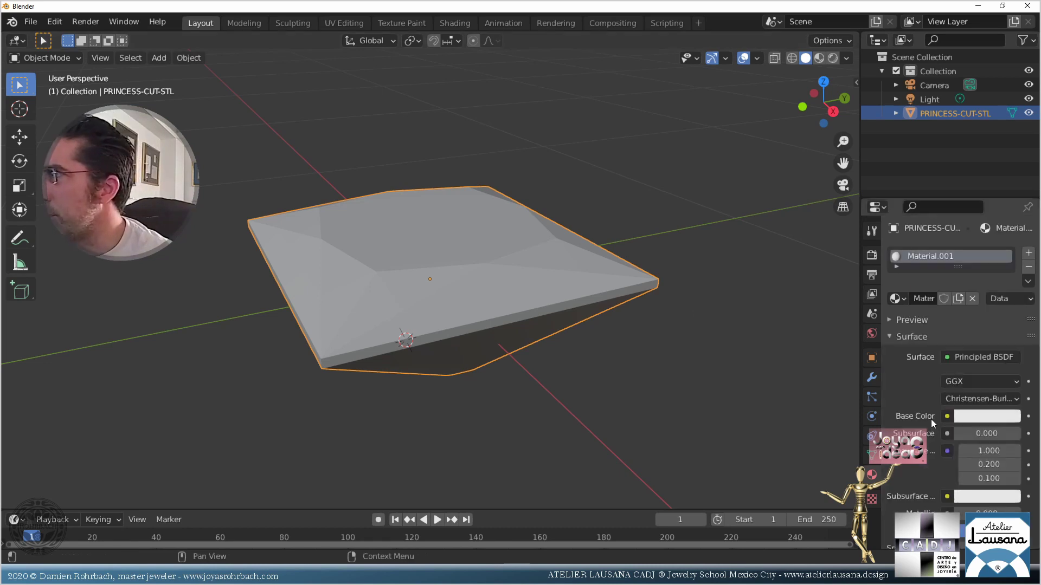
{"action": "scroll", "coordinate": [962, 447], "scroll_direction": "down", "scroll_amount": 4}
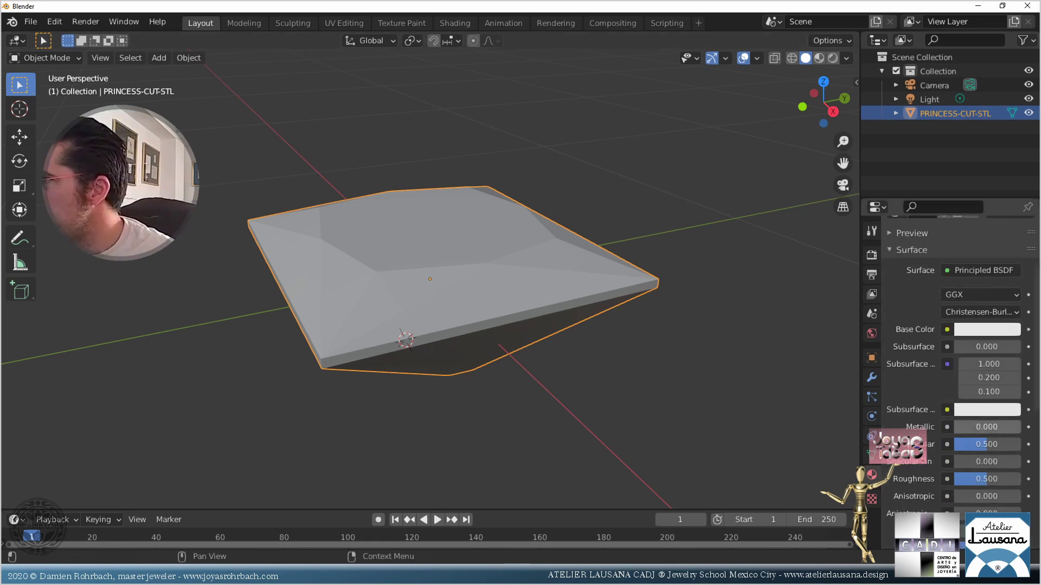
{"action": "left_click", "coordinate": [970, 444]}
{"action": "type", "text": "1"}
{"action": "key", "text": "Return"}
{"action": "left_click_drag", "start_coordinate": [985, 480], "coordinate": [912, 497]}
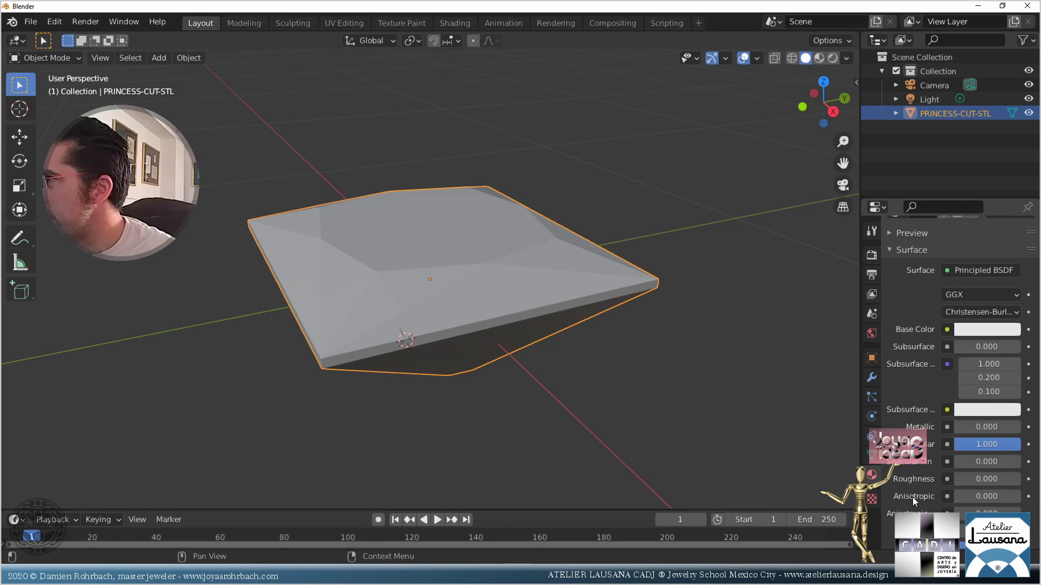
- Set the stone material's IOR to 2.418 and its Transmission to 1
{"action": "scroll", "coordinate": [916, 479], "scroll_direction": "down", "scroll_amount": 5}
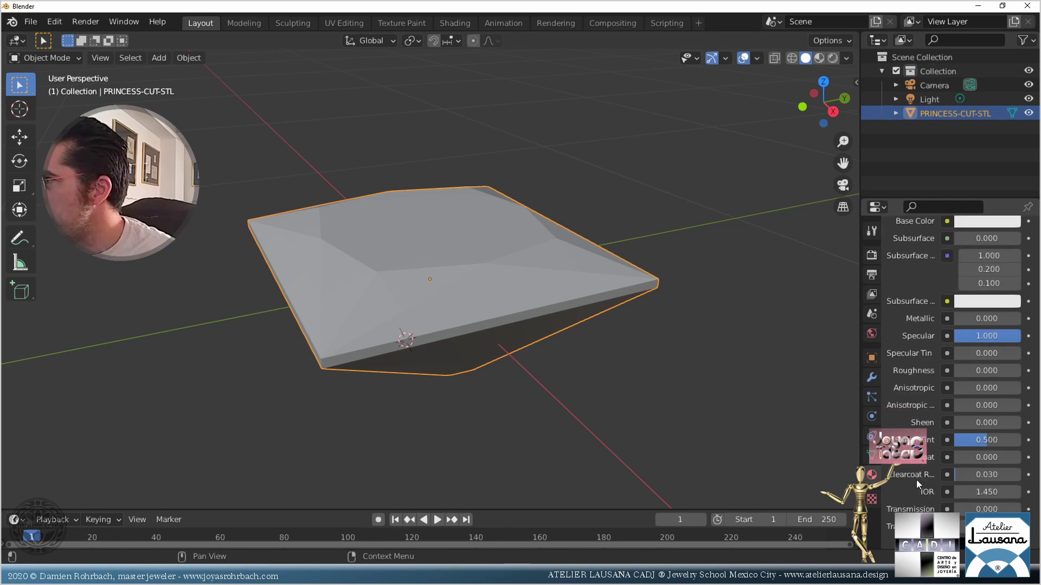
{"action": "left_click", "coordinate": [983, 491]}
{"action": "type", "text": "2.418"}
{"action": "key", "text": "Return"}
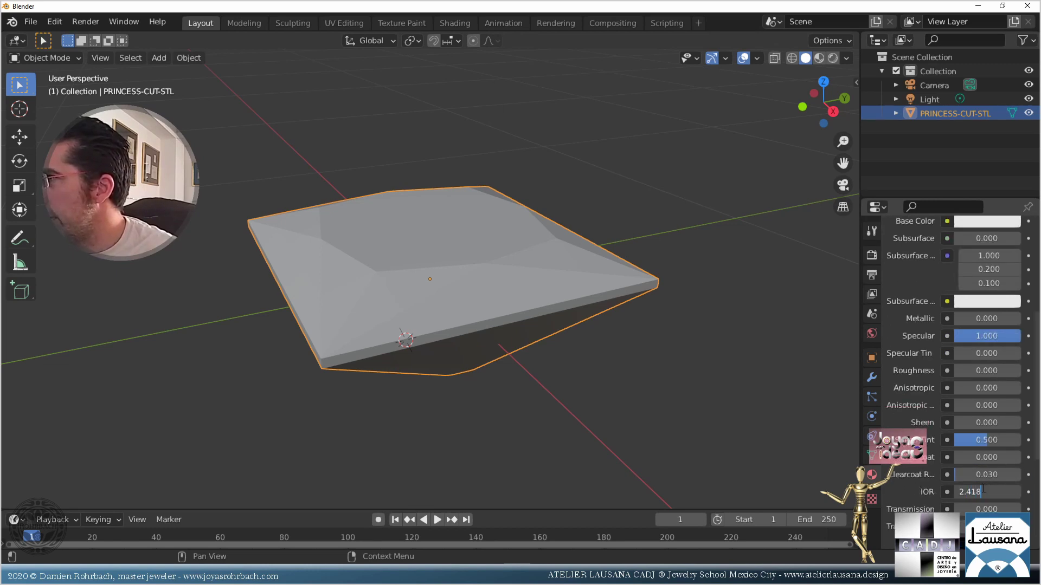
{"action": "left_click", "coordinate": [986, 509]}
{"action": "type", "text": "1"}
{"action": "key", "text": "Return"}
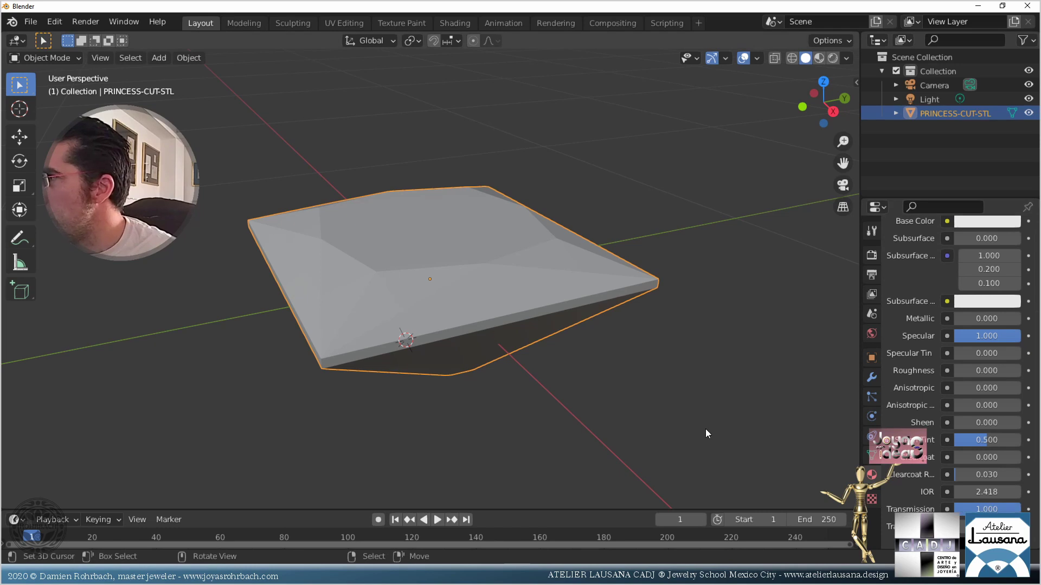
- Switch the viewport to Rendered shading and examine the glass-like stone from above and below
{"action": "left_click", "coordinate": [832, 58]}
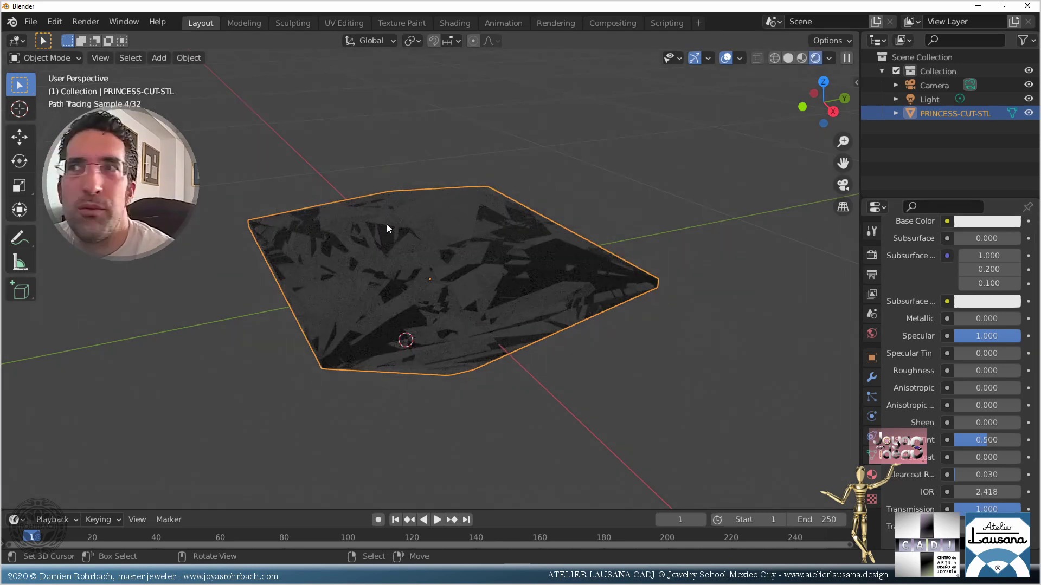
{"action": "mouse_move", "coordinate": [387, 228]}
{"action": "middle_mouse_down"}
{"action": "mouse_move", "coordinate": [453, 214]}
{"action": "mouse_move", "coordinate": [521, 298]}
{"action": "middle_mouse_up"}
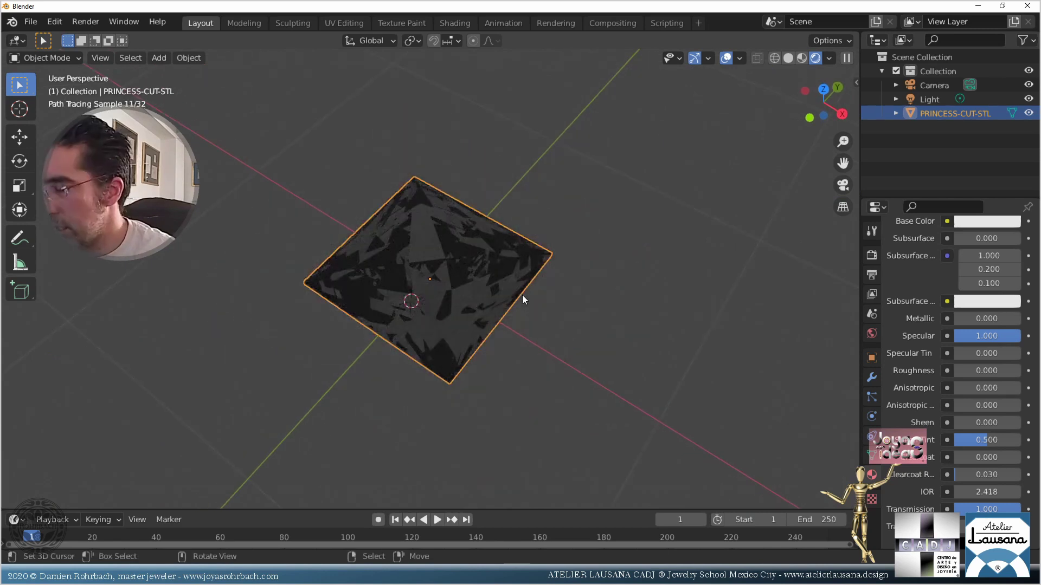
{"action": "key", "text": "KP_7"}
{"action": "middle_click_drag", "start_coordinate": [472, 332], "coordinate": [483, 226]}
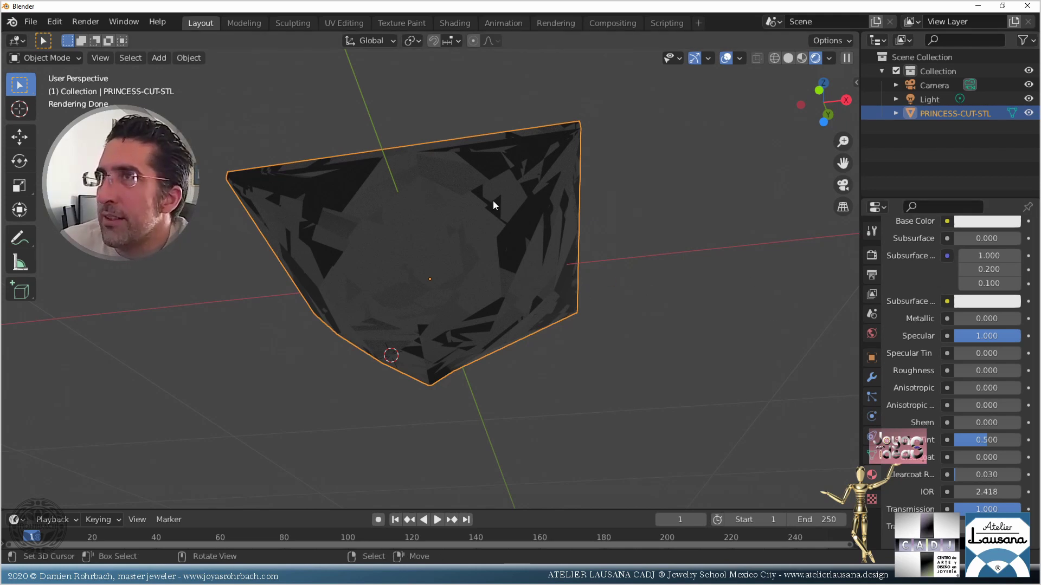
- Examine the rendered princess-cut stone from above and in the right orthographic view
{"action": "mouse_move", "coordinate": [493, 202]}
{"action": "middle_mouse_down"}
{"action": "mouse_move", "coordinate": [561, 333]}
{"action": "mouse_move", "coordinate": [544, 322]}
{"action": "mouse_move", "coordinate": [528, 344]}
{"action": "middle_mouse_up"}
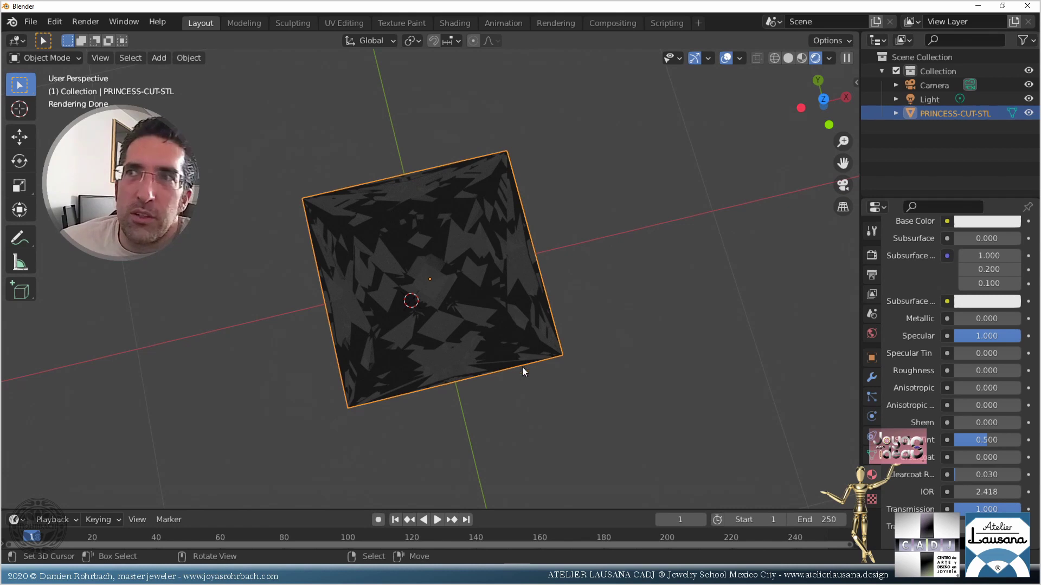
{"action": "mouse_move", "coordinate": [522, 366]}
{"action": "middle_mouse_down"}
{"action": "mouse_move", "coordinate": [490, 318]}
{"action": "mouse_move", "coordinate": [460, 299]}
{"action": "middle_mouse_up"}
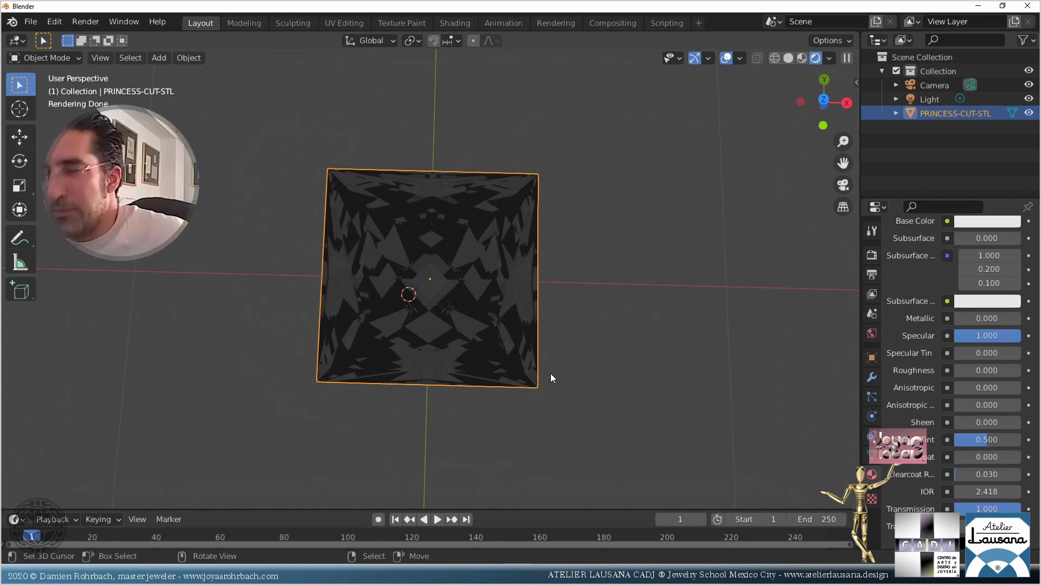
{"action": "key", "text": "KP_3"}
{"action": "scroll", "coordinate": [427, 346], "scroll_direction": "up", "scroll_amount": 3}
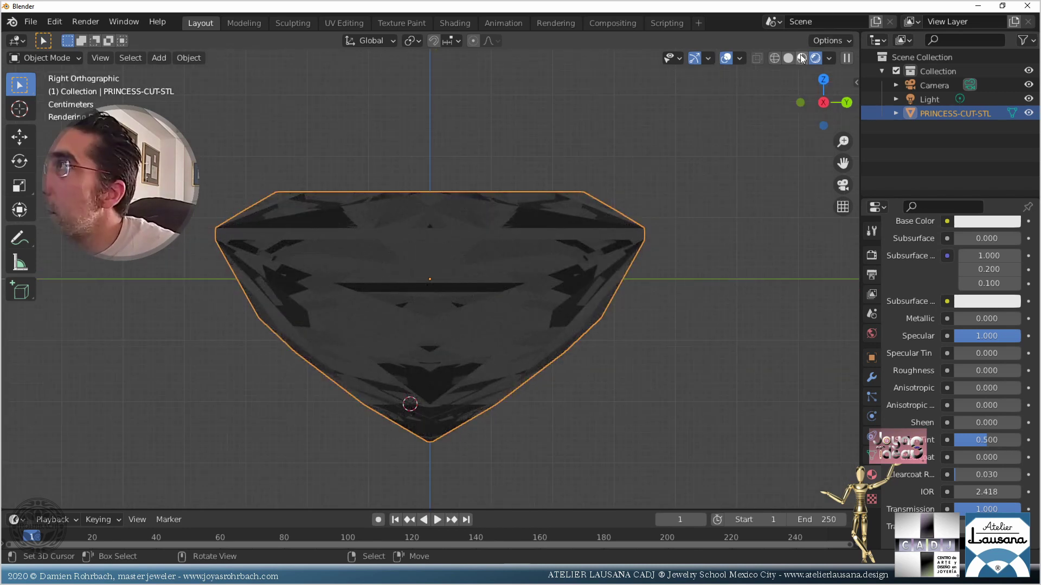
- Switch to Solid shading and enter Edit Mode in the right orthographic view with nothing selected and X-ray turned on
{"action": "key", "text": "z"}
{"action": "left_click", "coordinate": [608, 276]}
{"action": "middle_click_drag", "start_coordinate": [609, 276], "coordinate": [414, 327]}
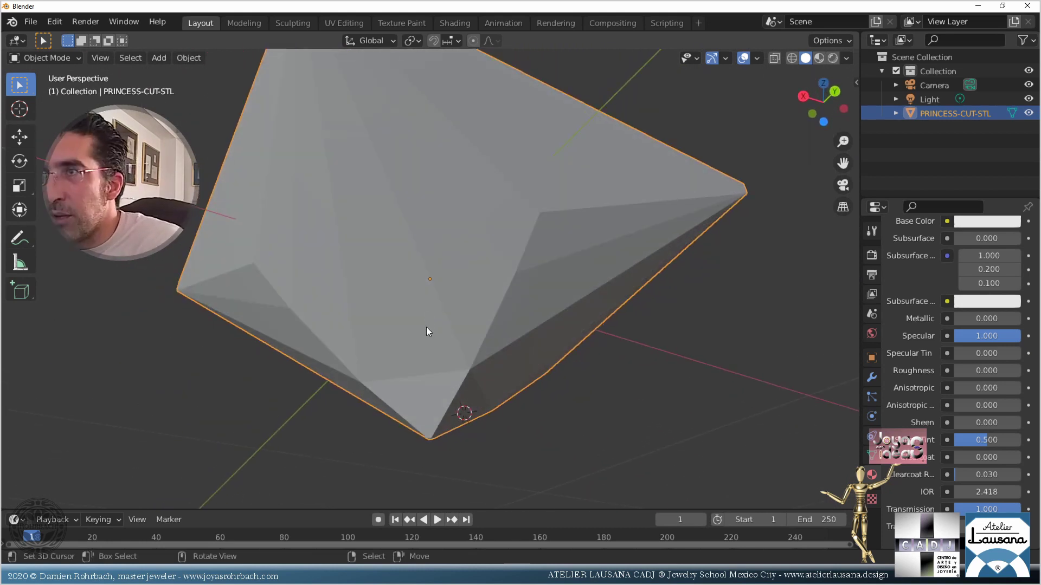
{"action": "key", "text": "Tab"}
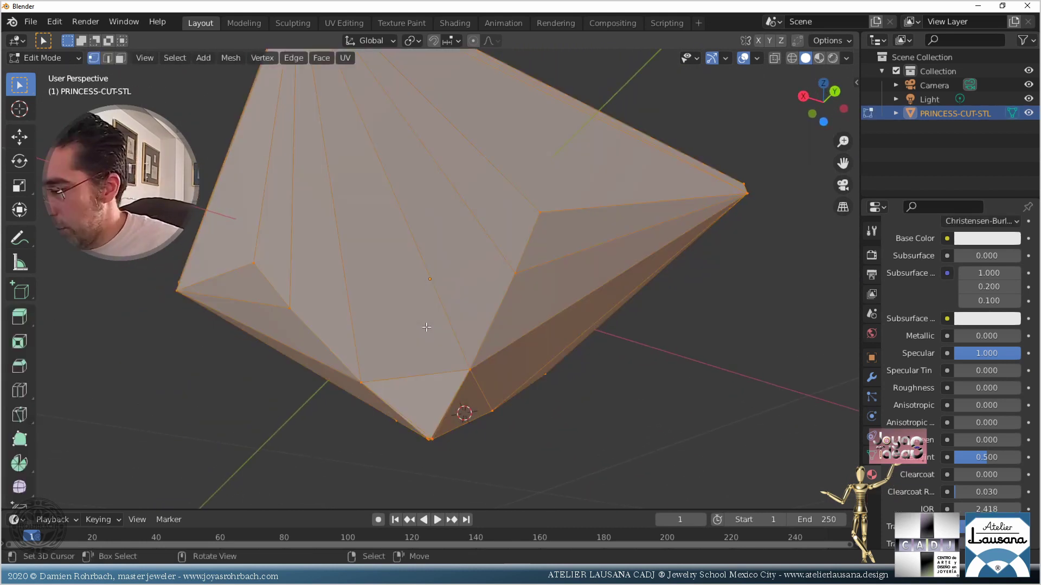
{"action": "key", "text": "KP_3"}
{"action": "key", "text": "alt+a"}
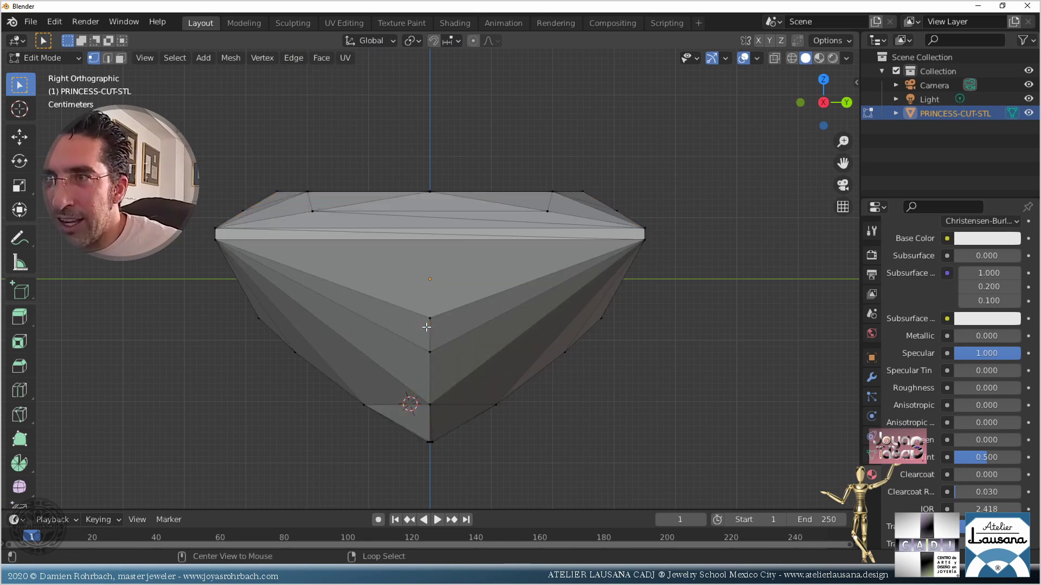
{"action": "key", "text": "alt+z"}
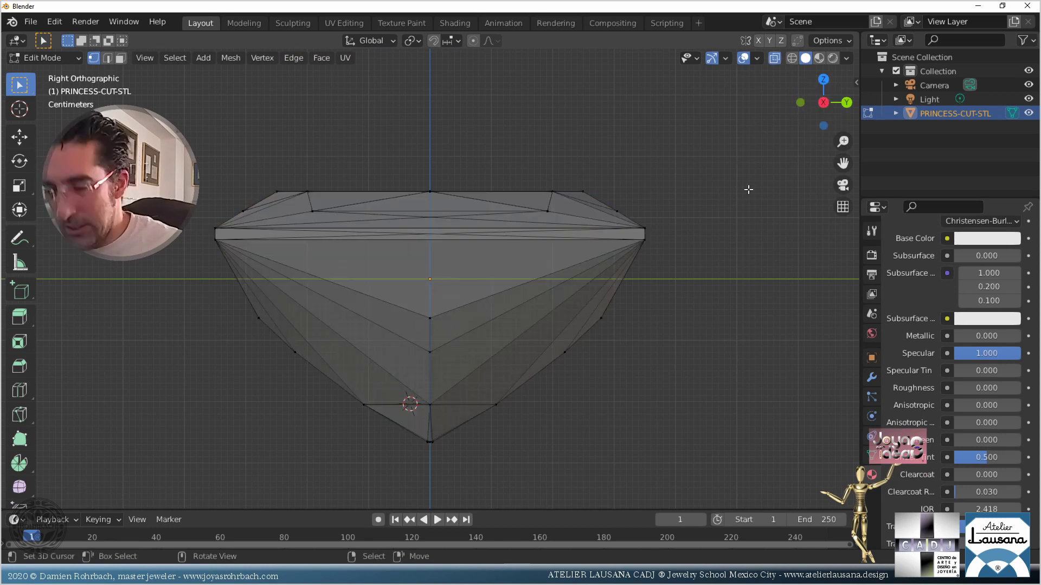
- Show the viewport sidebar and enable the Screencast Keys add-on, found by searching the add-ons for "scr"
{"action": "key", "text": "n"}
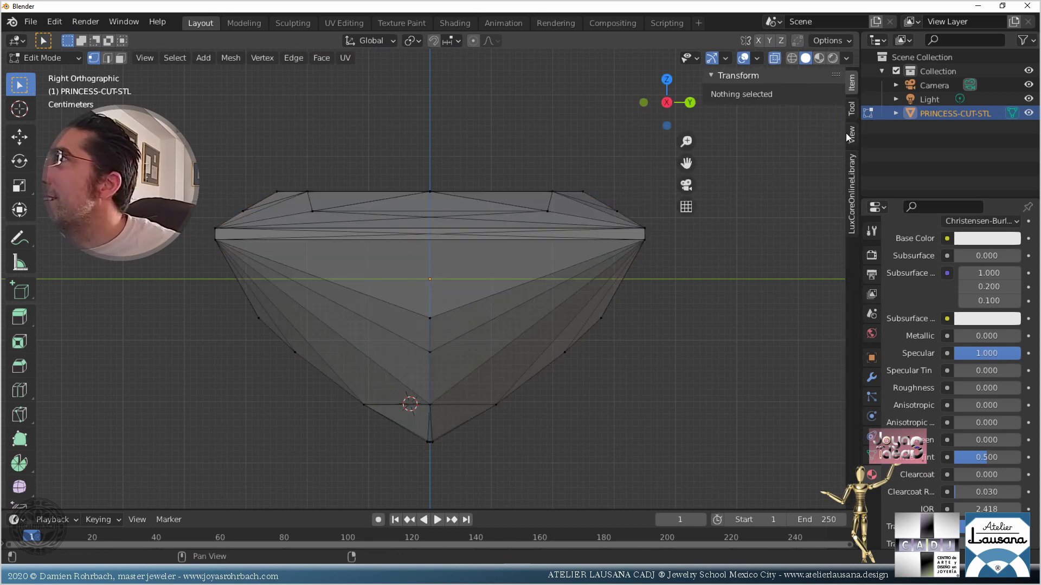
{"action": "left_click", "coordinate": [850, 112]}
{"action": "left_click", "coordinate": [854, 132]}
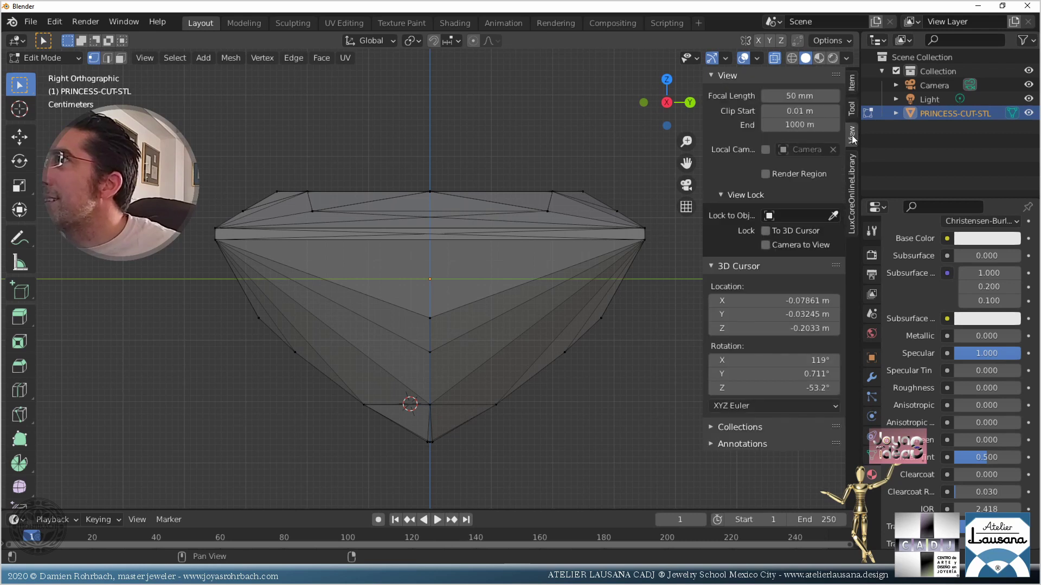
{"action": "left_click", "coordinate": [851, 176]}
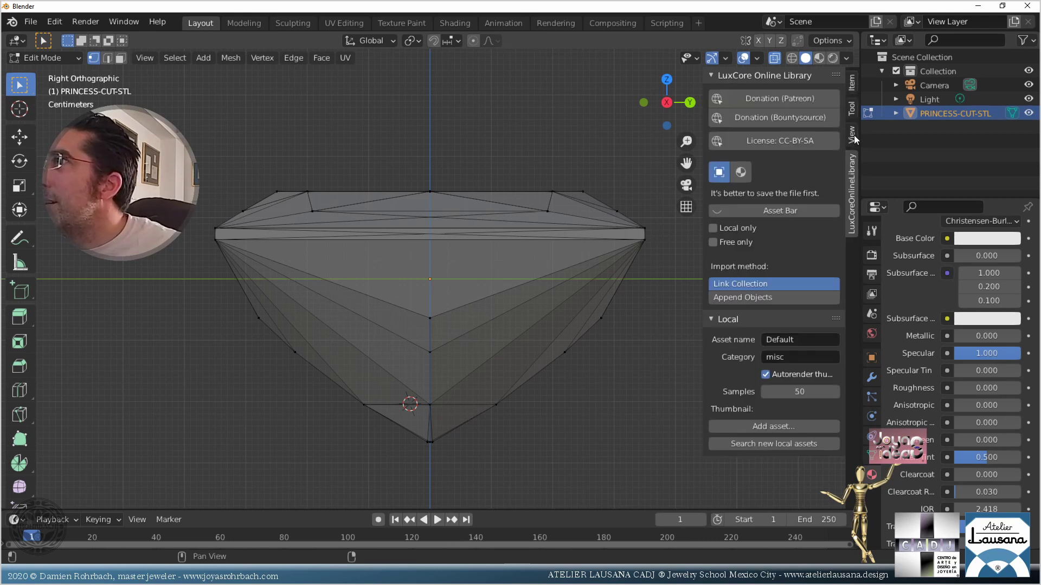
{"action": "left_click", "coordinate": [854, 138]}
{"action": "left_click", "coordinate": [50, 23]}
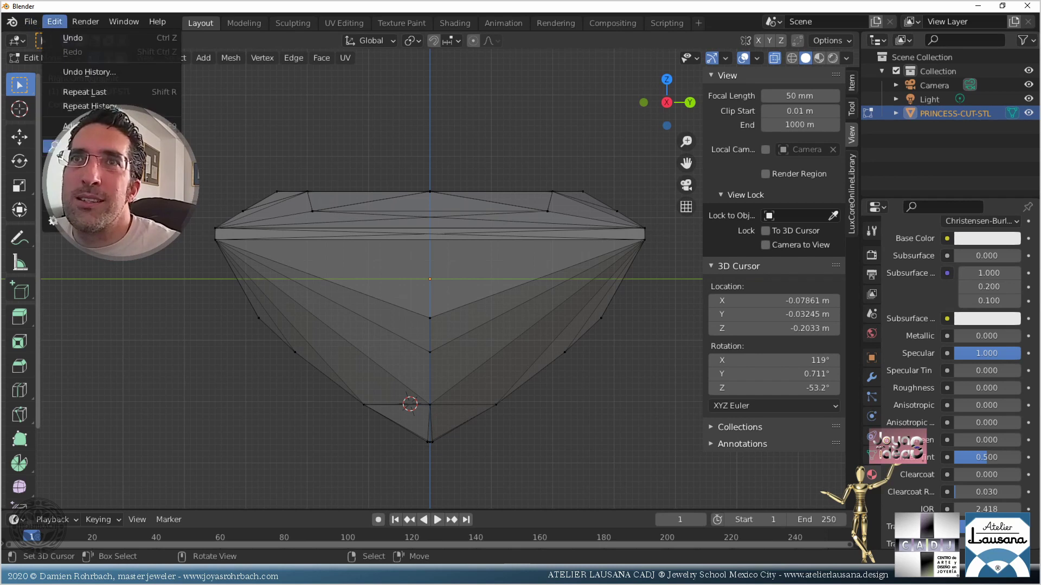
{"action": "key", "text": "Escape"}
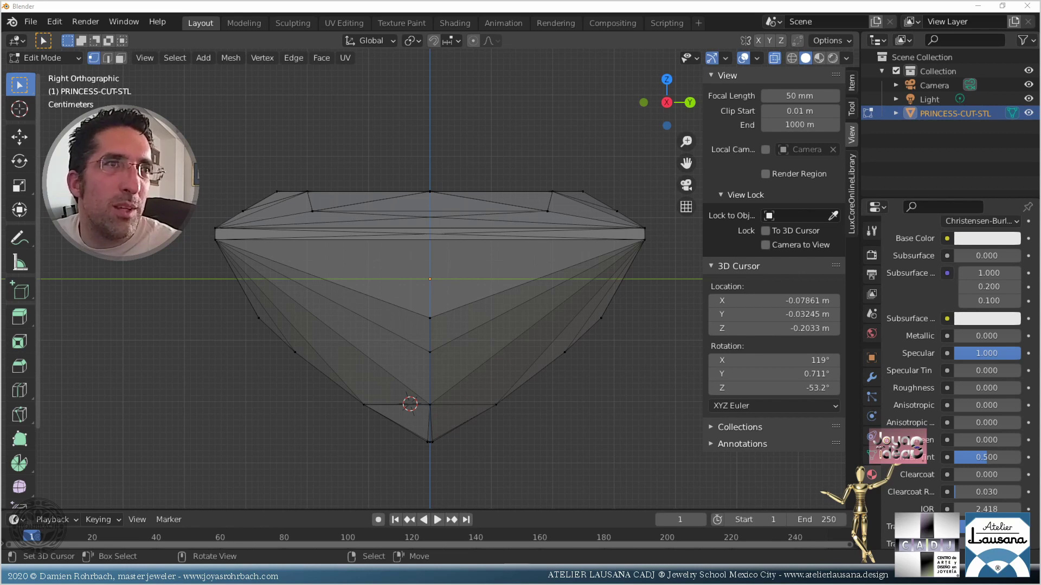
{"action": "left_click", "coordinate": [622, 116]}
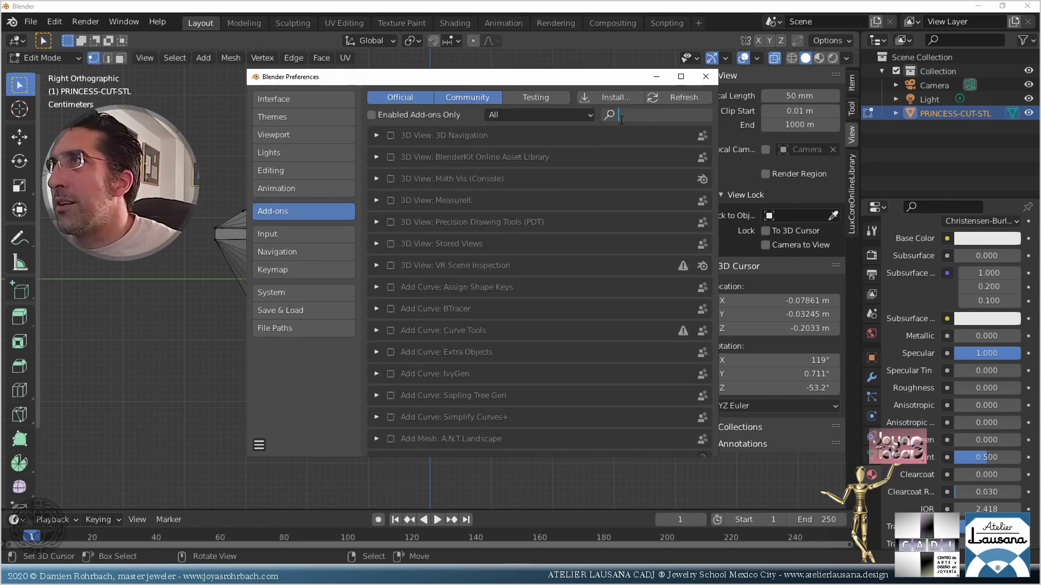
{"action": "type", "text": "scr"}
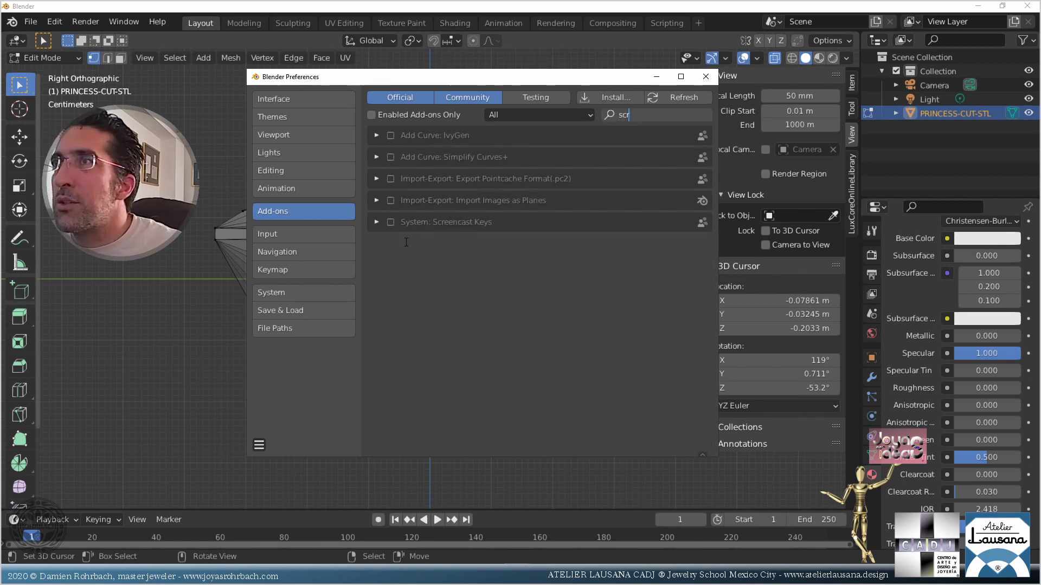
{"action": "left_click", "coordinate": [389, 222]}
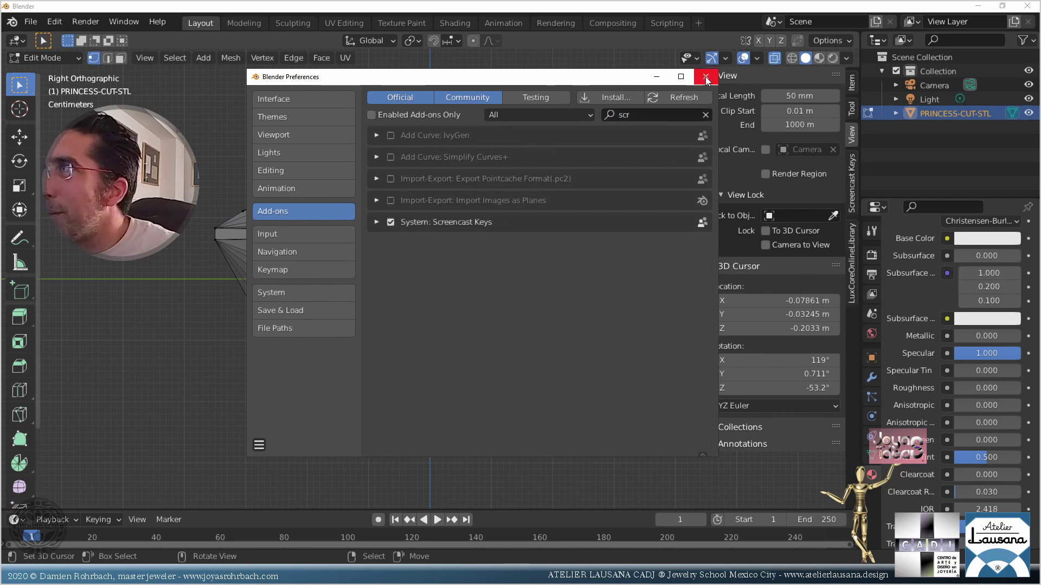
{"action": "left_click", "coordinate": [705, 76]}
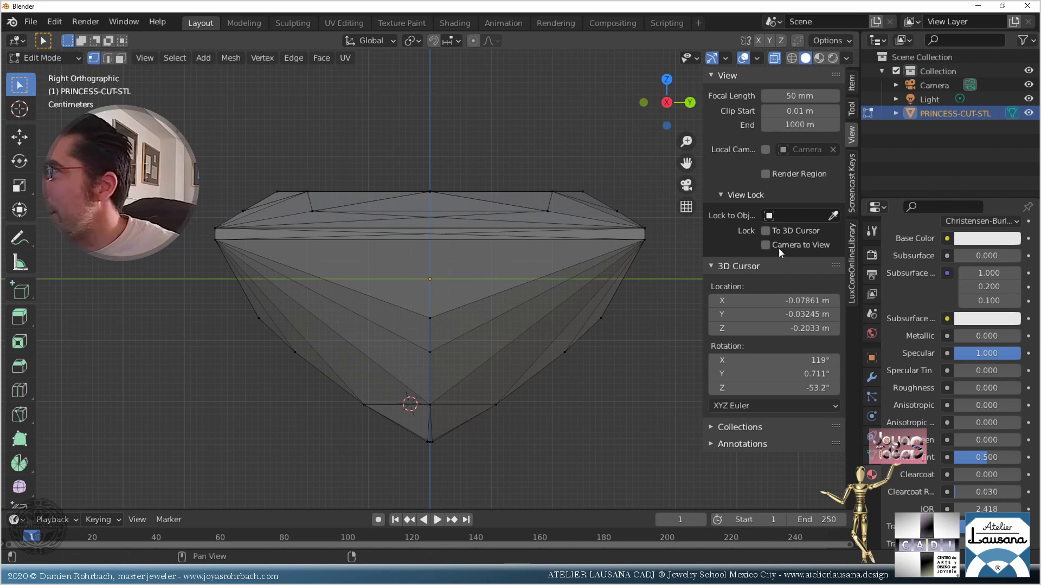
- Set the Screencast Keys colour to light yellow-green and turn the key display on
{"action": "left_click", "coordinate": [853, 184]}
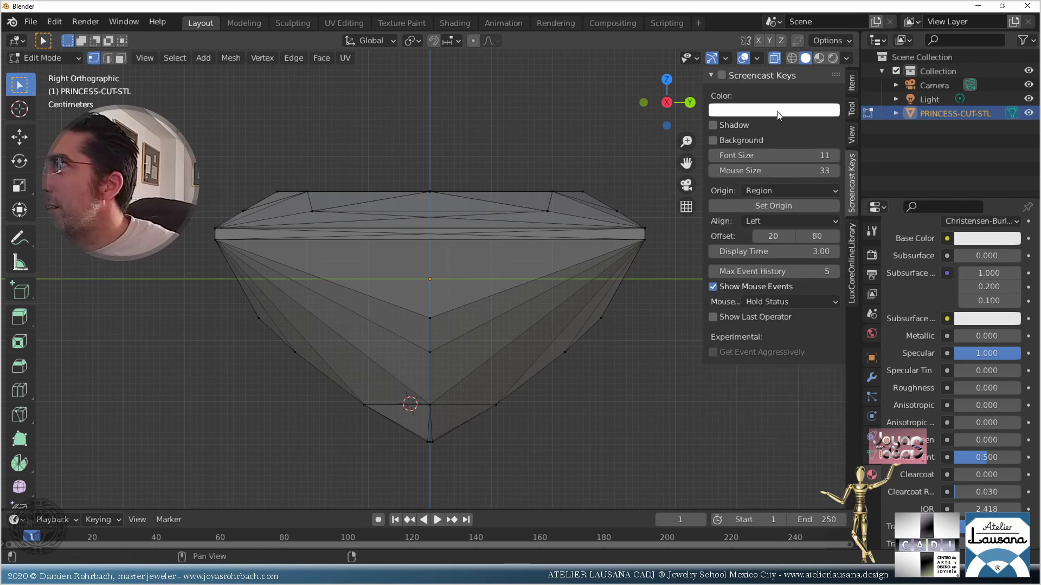
{"action": "left_click", "coordinate": [766, 181]}
{"action": "left_click_drag", "start_coordinate": [766, 182], "coordinate": [747, 184]}
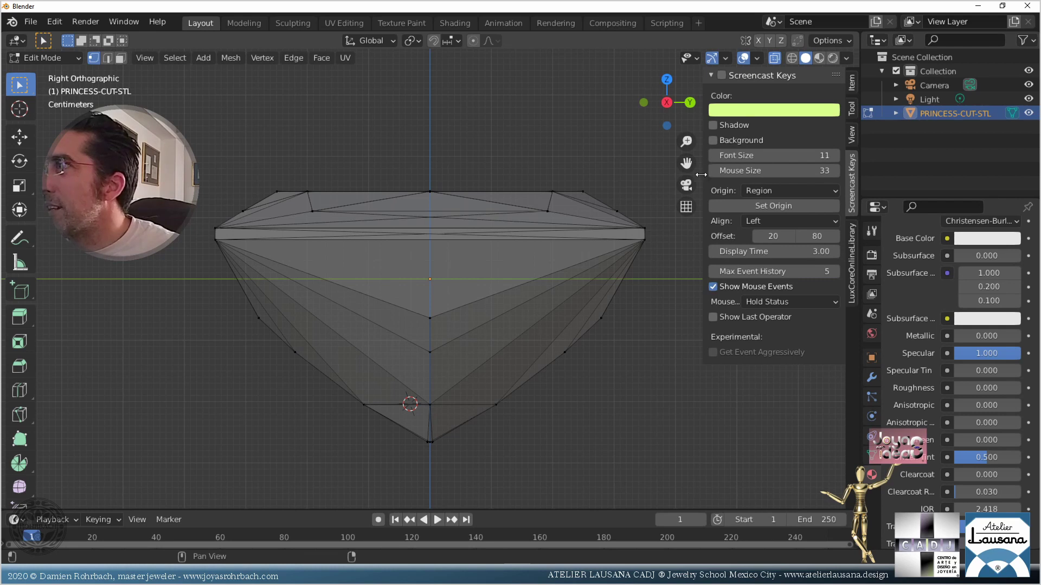
{"action": "left_click", "coordinate": [722, 76]}
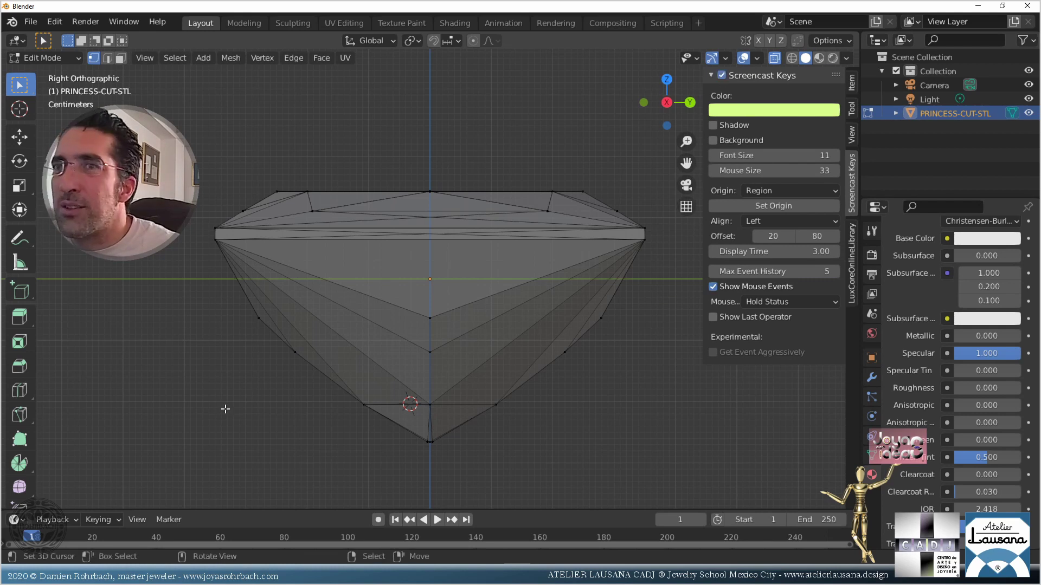
- Box-select the ring of vertices just above the stone's lower tip in Edit Mode and scale it up slightly
{"action": "key", "text": "Tab"}
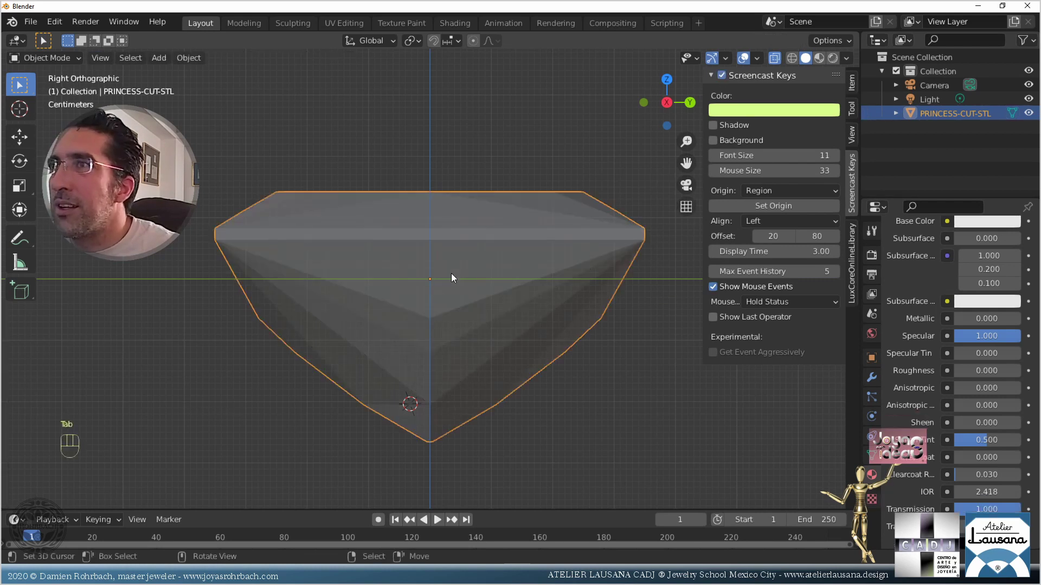
{"action": "scroll", "coordinate": [451, 274], "scroll_direction": "up", "scroll_amount": 2}
{"action": "key", "text": "Tab"}
{"action": "scroll", "coordinate": [431, 311], "scroll_direction": "down", "scroll_amount": 1}
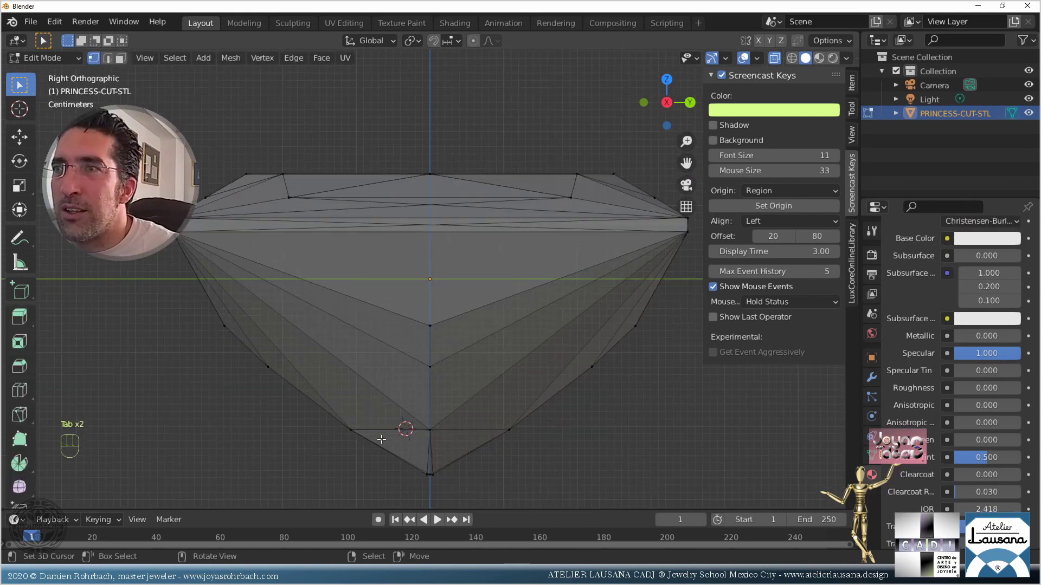
{"action": "key", "text": "b"}
{"action": "left_click_drag", "start_coordinate": [311, 420], "coordinate": [546, 441]}
{"action": "middle_click_drag", "start_coordinate": [374, 328], "coordinate": [445, 312]}
{"action": "key", "text": "KP_3"}
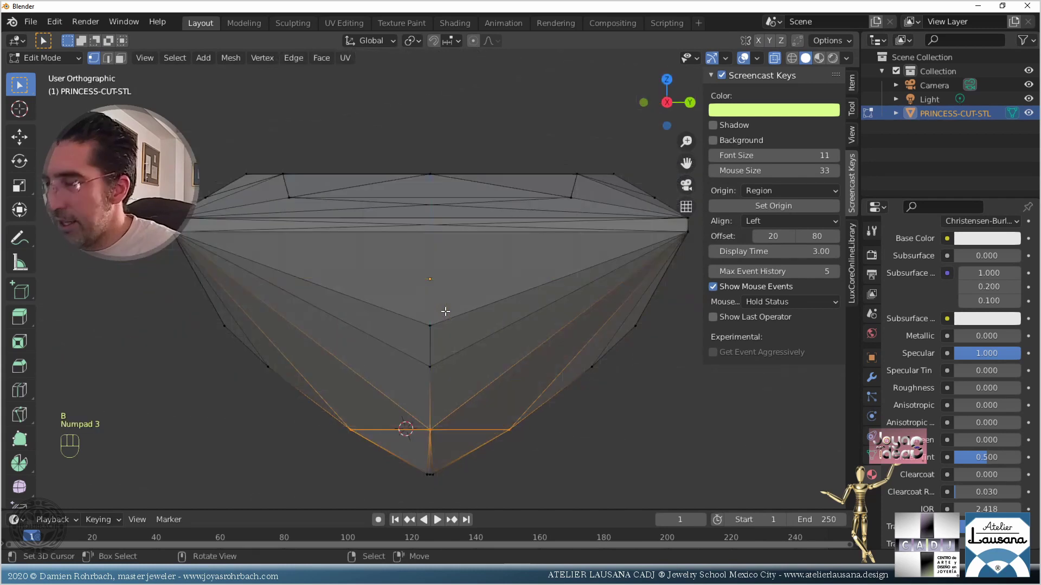
{"action": "key", "text": "s"}
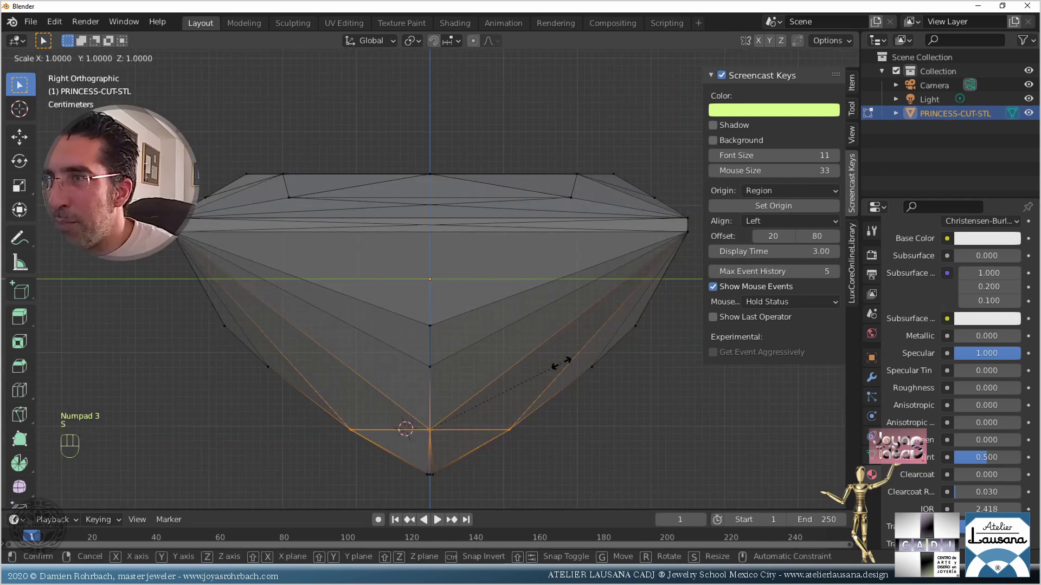
{"action": "left_click", "coordinate": [561, 362]}
{"action": "key", "text": "alt+z"}
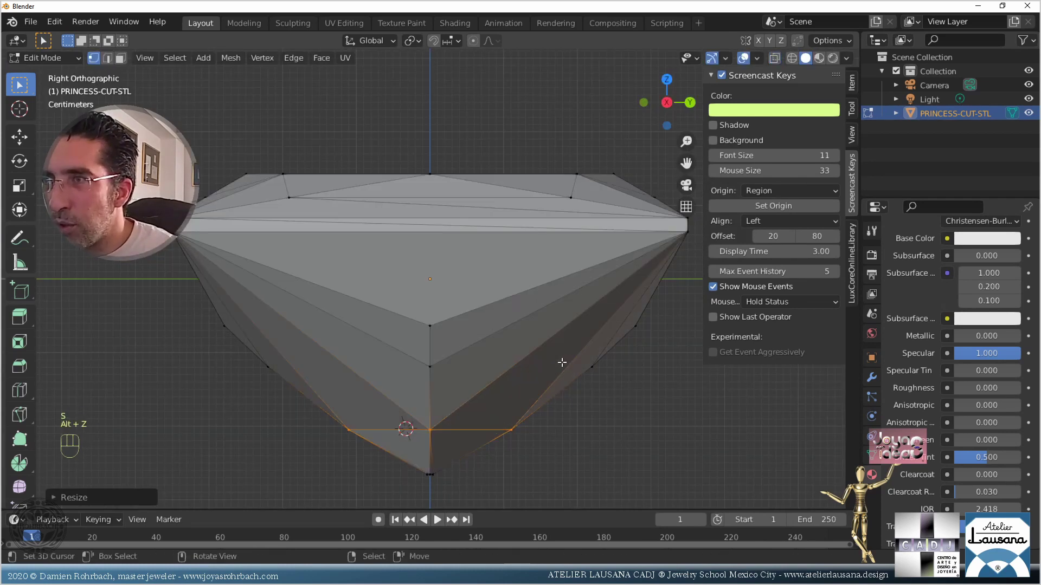
- Scale the selected vertex ring above the tip down to about 0.88 in the right orthographic view with X-ray on
{"action": "middle_click_drag", "start_coordinate": [562, 362], "coordinate": [540, 203]}
{"action": "key", "text": "KP_7"}
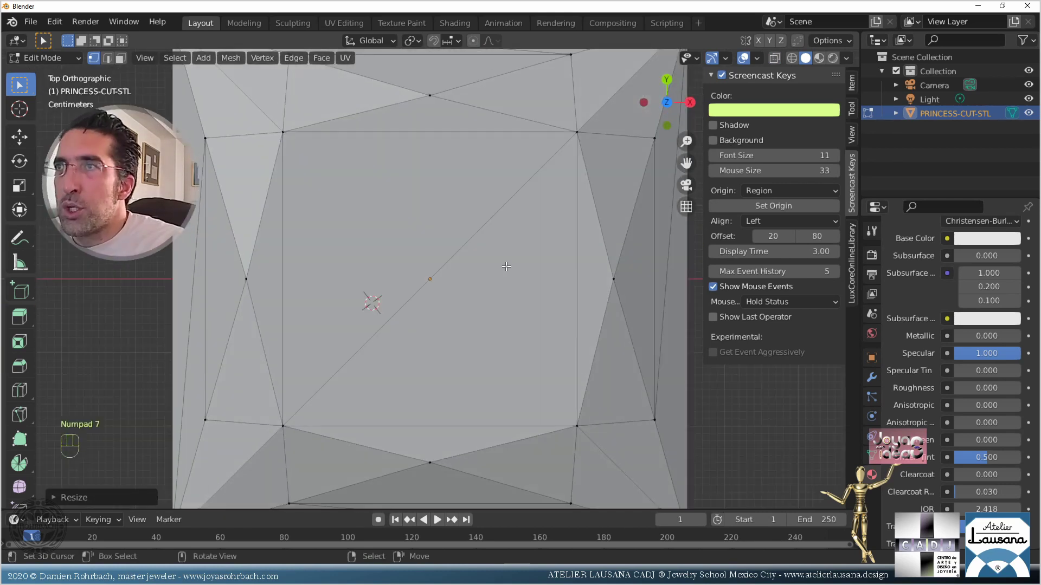
{"action": "key", "text": "KP_3"}
{"action": "scroll", "coordinate": [462, 368], "scroll_direction": "up", "scroll_amount": 4}
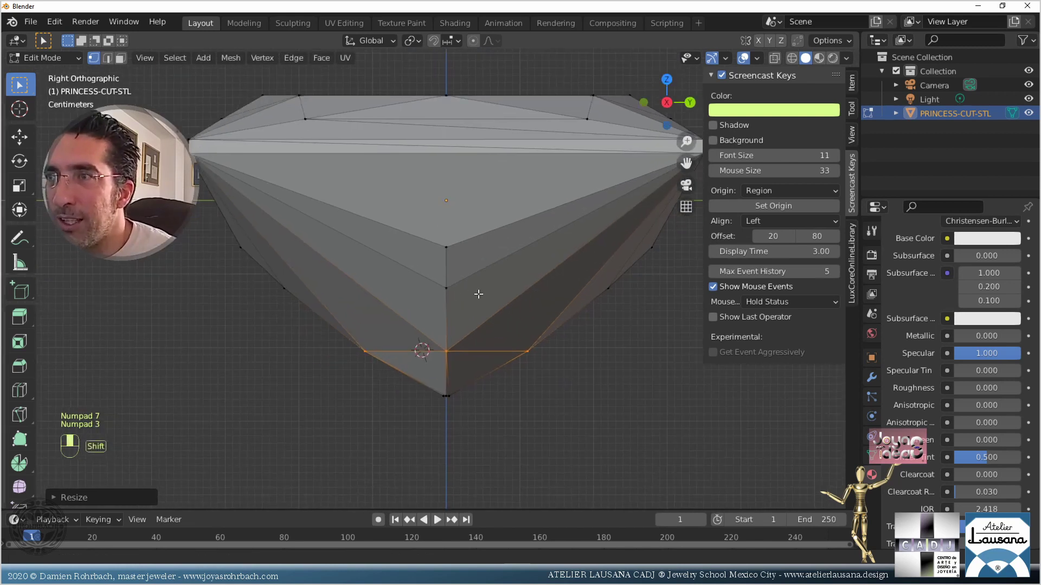
{"action": "key", "text": "alt+z"}
{"action": "key", "text": "s"}
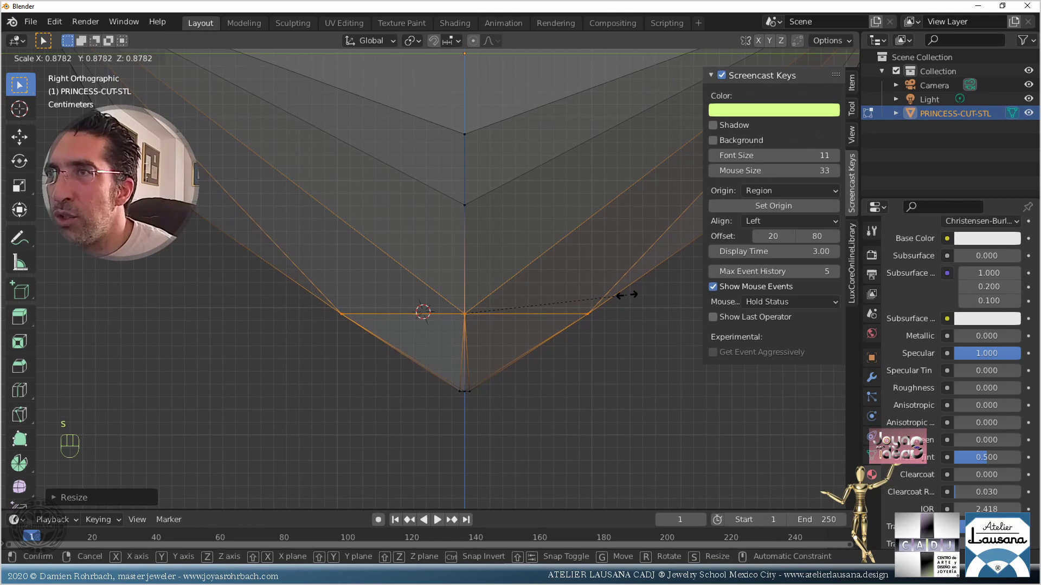
{"action": "left_click", "coordinate": [623, 296]}
{"action": "middle_click_drag", "start_coordinate": [623, 295], "coordinate": [415, 372]}
- Scale the lower vertex ring up by about 1.07 in the front orthographic view and return to Object Mode
{"action": "key", "text": "KP_1"}
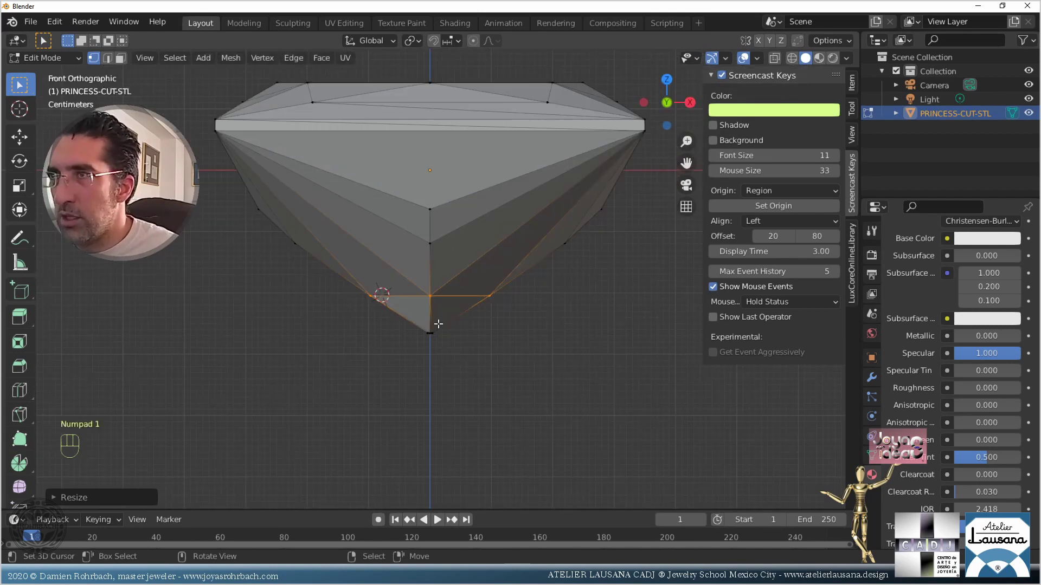
{"action": "scroll", "coordinate": [485, 278], "scroll_direction": "up", "scroll_amount": 2}
{"action": "key", "text": "s"}
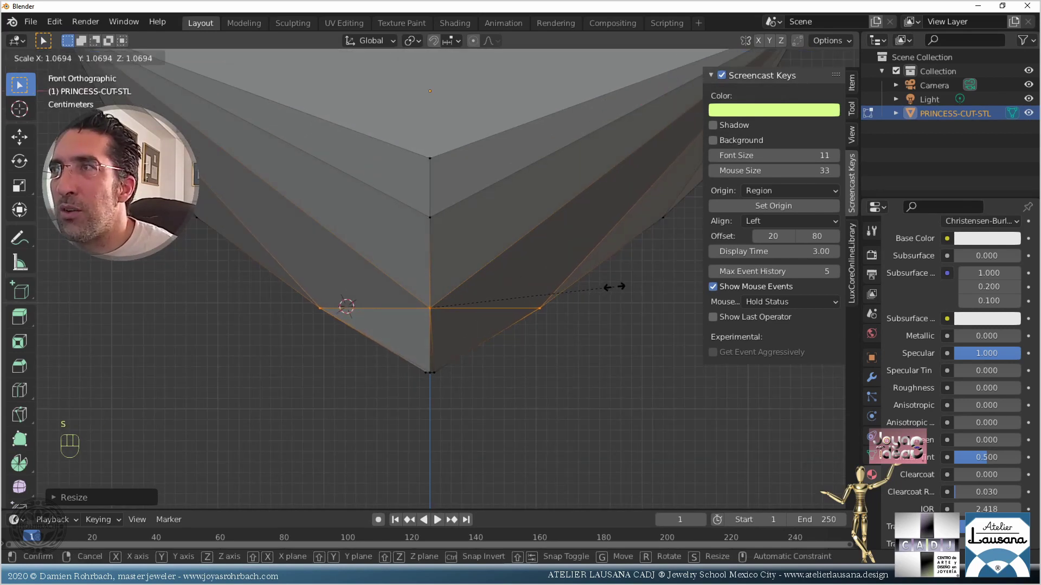
{"action": "left_click", "coordinate": [614, 286]}
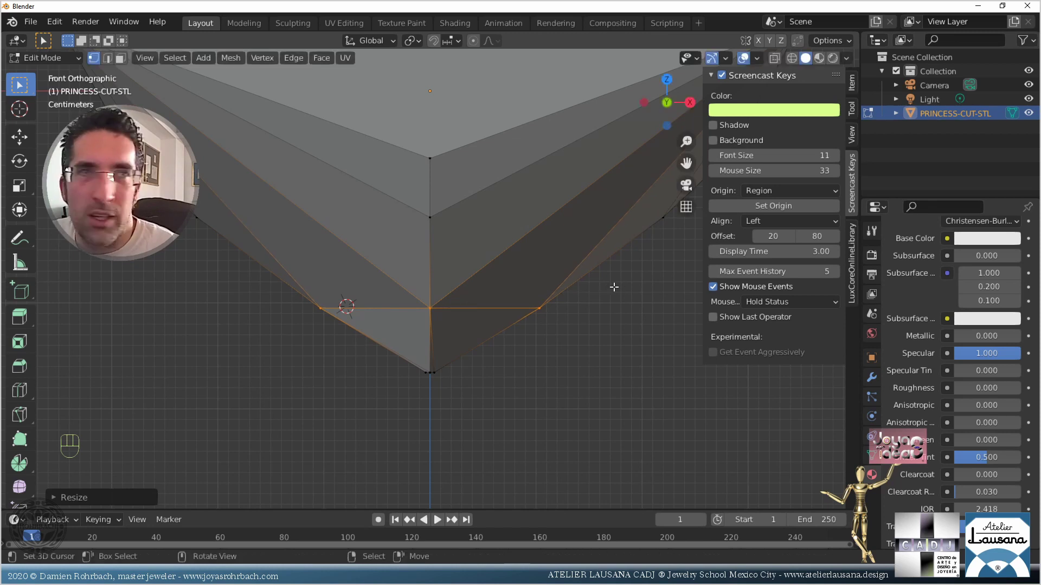
{"action": "key", "text": "Tab"}
{"action": "middle_click_drag", "start_coordinate": [434, 326], "coordinate": [470, 339]}
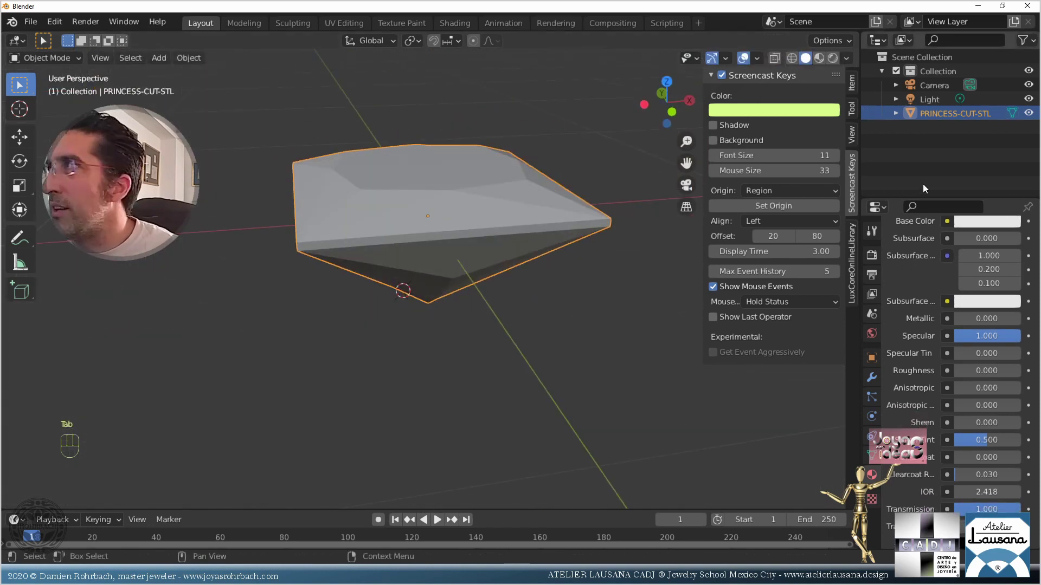
- Hide the PRINCESS-CUT-STL object and save the project on drive D as GEMSTONES-EXAMPLES.blend
{"action": "left_click", "coordinate": [1029, 113]}
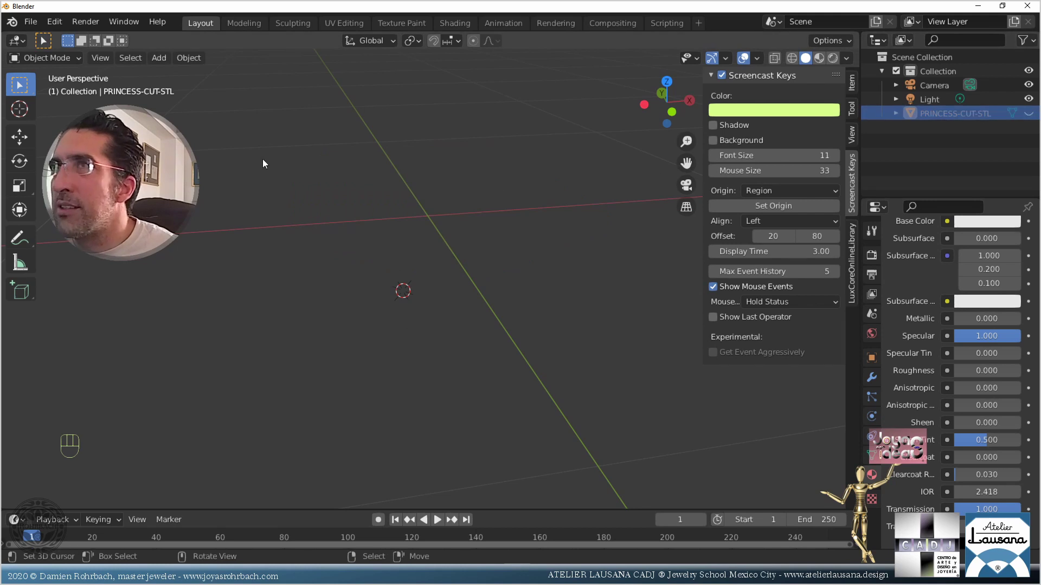
{"action": "key", "text": "ctrl+s"}
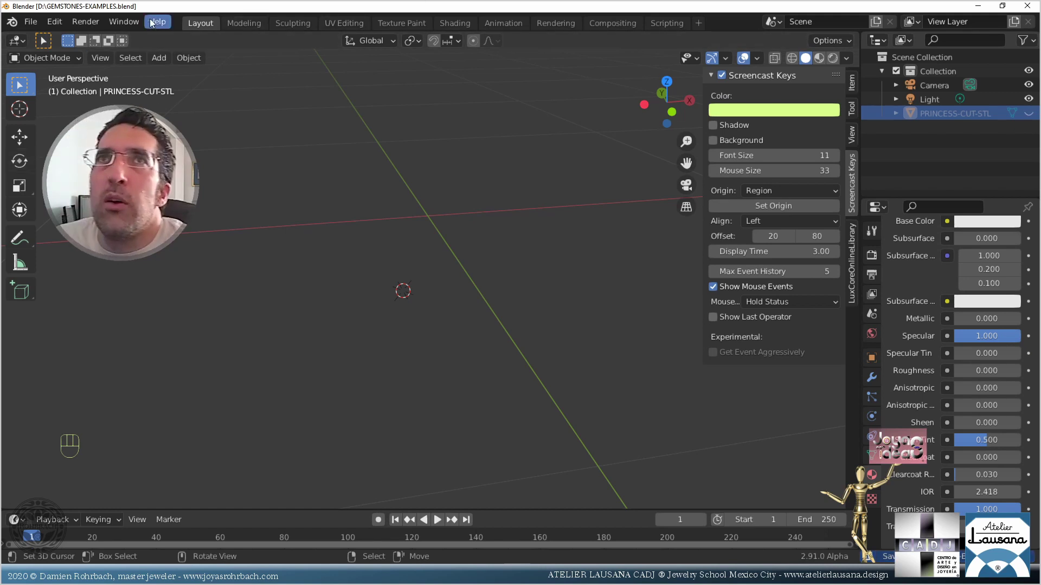
{"action": "left_click", "coordinate": [31, 22]}
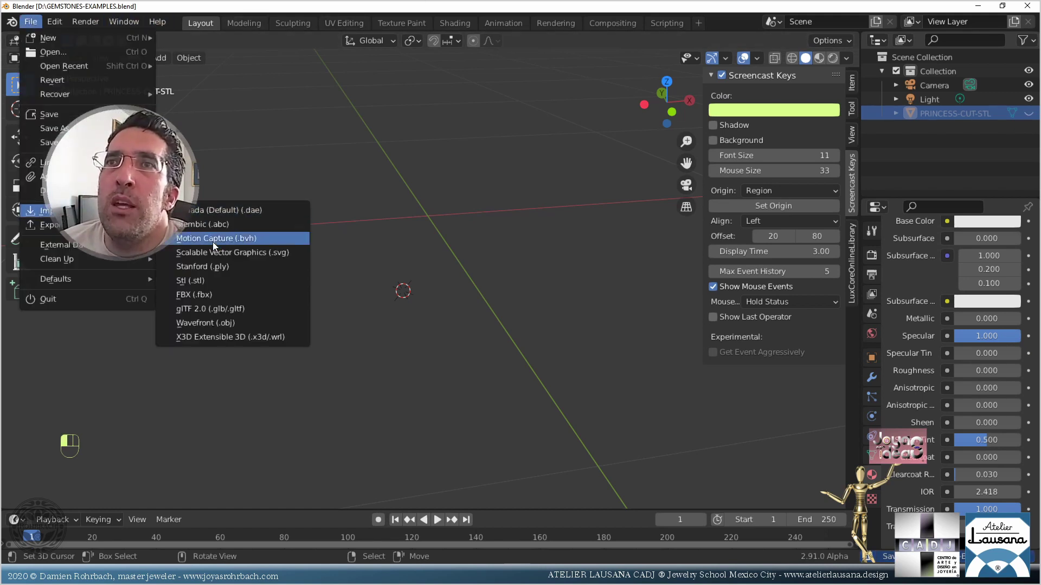
{"action": "key", "text": "Escape"}
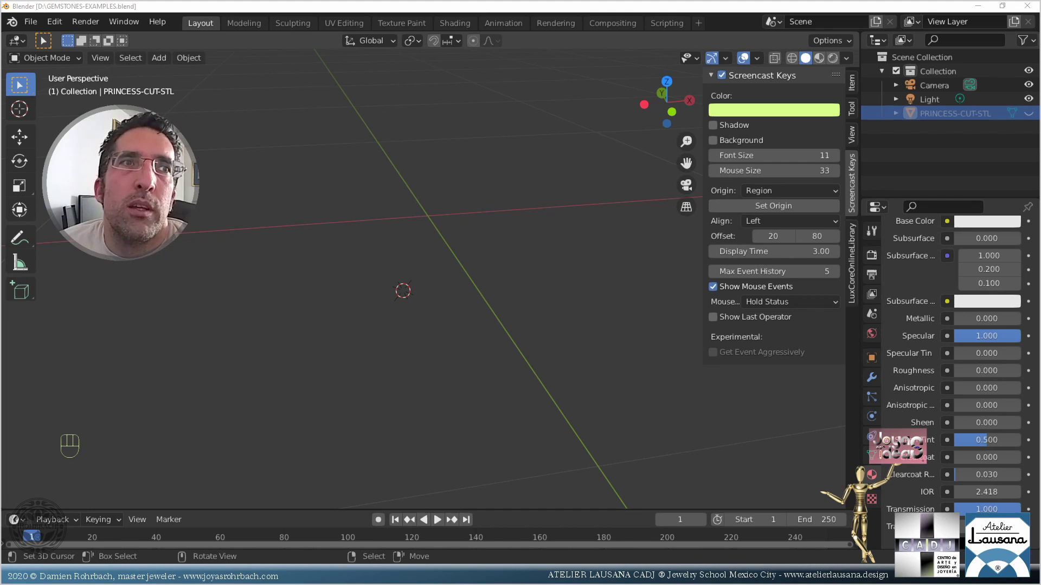
- Import PRINCESS-CUT-OBJ.obj from drive D into the scene
{"action": "left_click", "coordinate": [529, 60]}
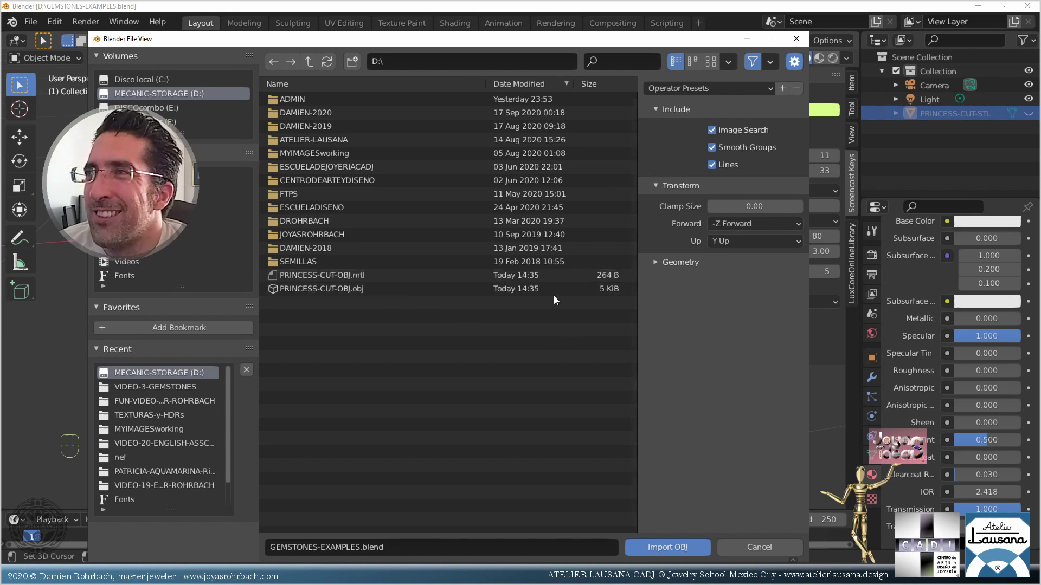
{"action": "left_click", "coordinate": [337, 289]}
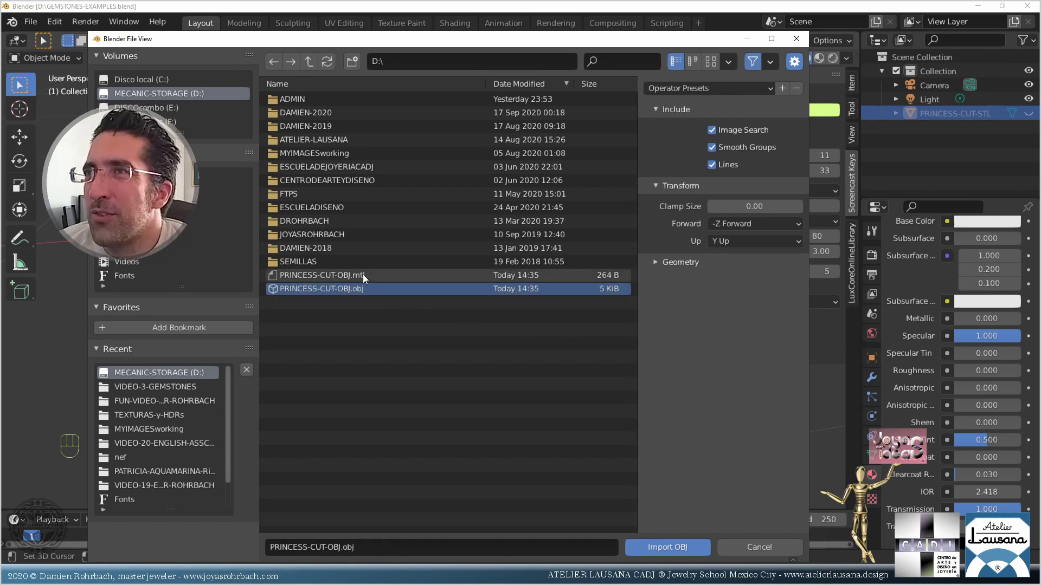
{"action": "left_click", "coordinate": [363, 274]}
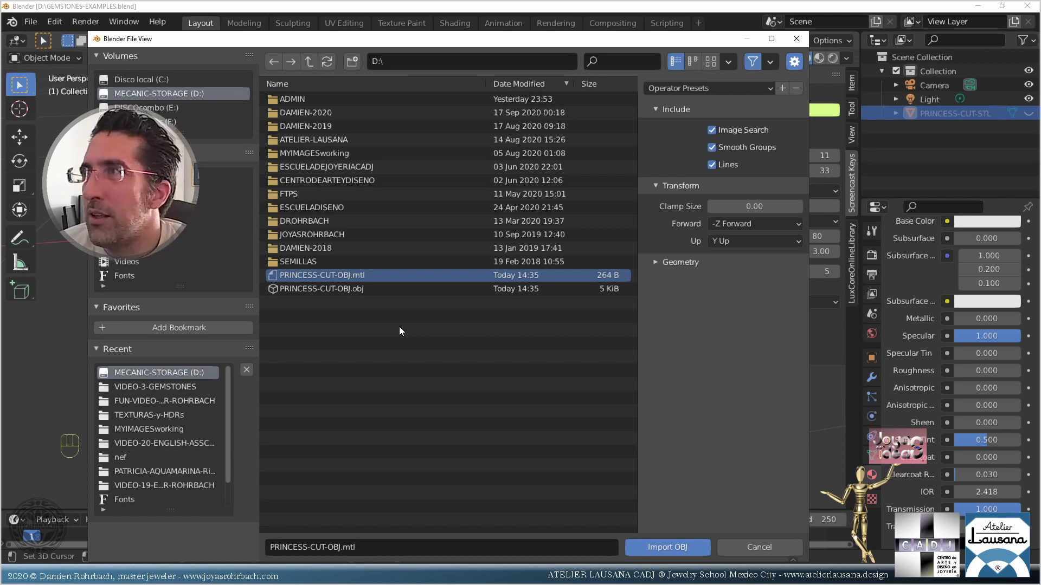
{"action": "left_click", "coordinate": [370, 290]}
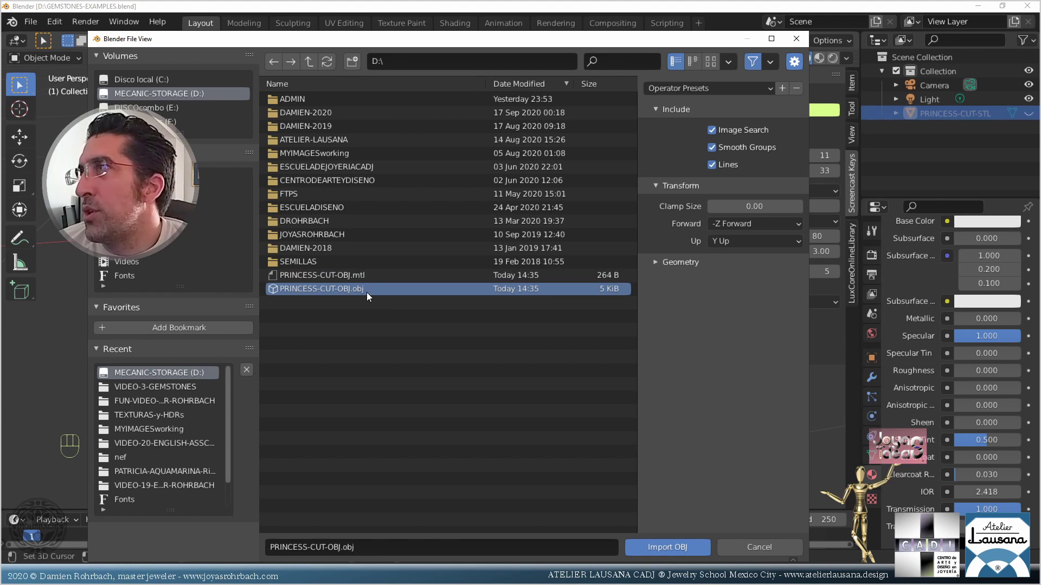
{"action": "left_click", "coordinate": [652, 551]}
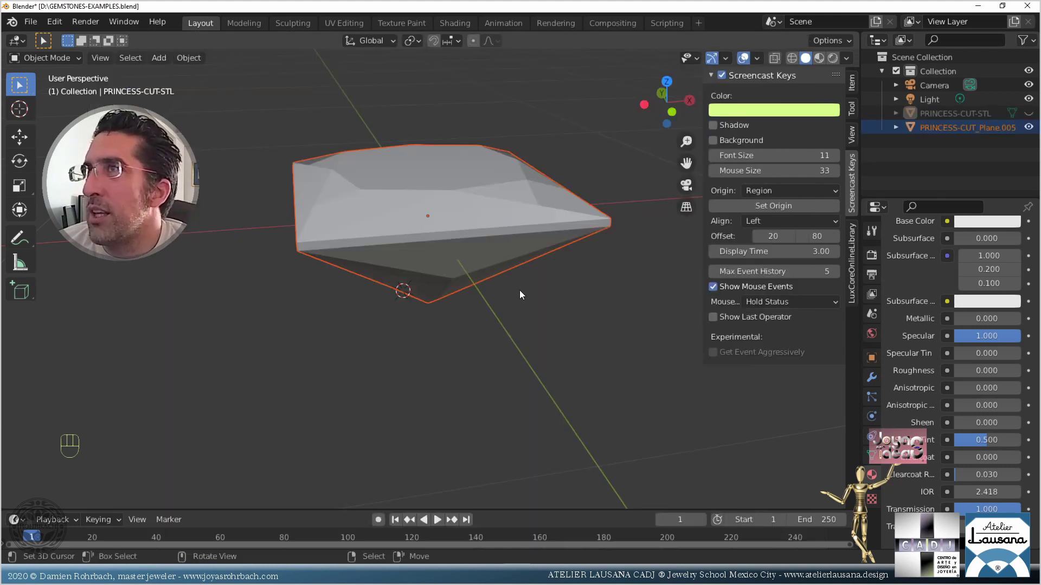
- Examine the imported OBJ stone's facets in Object and Edit Mode, and check its DIAMOND material assignment
{"action": "middle_click_drag", "start_coordinate": [519, 291], "coordinate": [549, 254]}
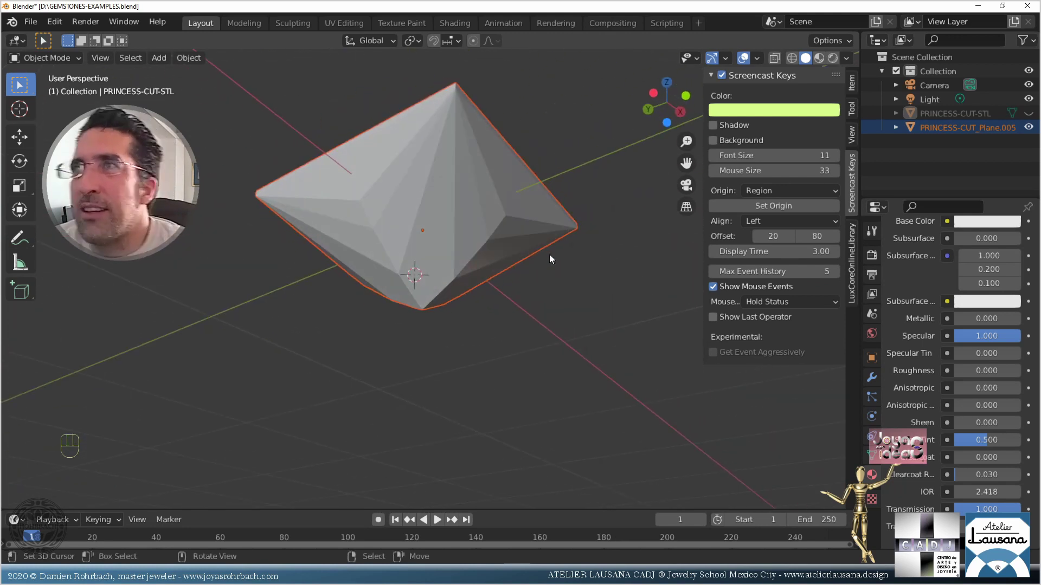
{"action": "key", "text": "Tab"}
{"action": "left_click", "coordinate": [479, 195]}
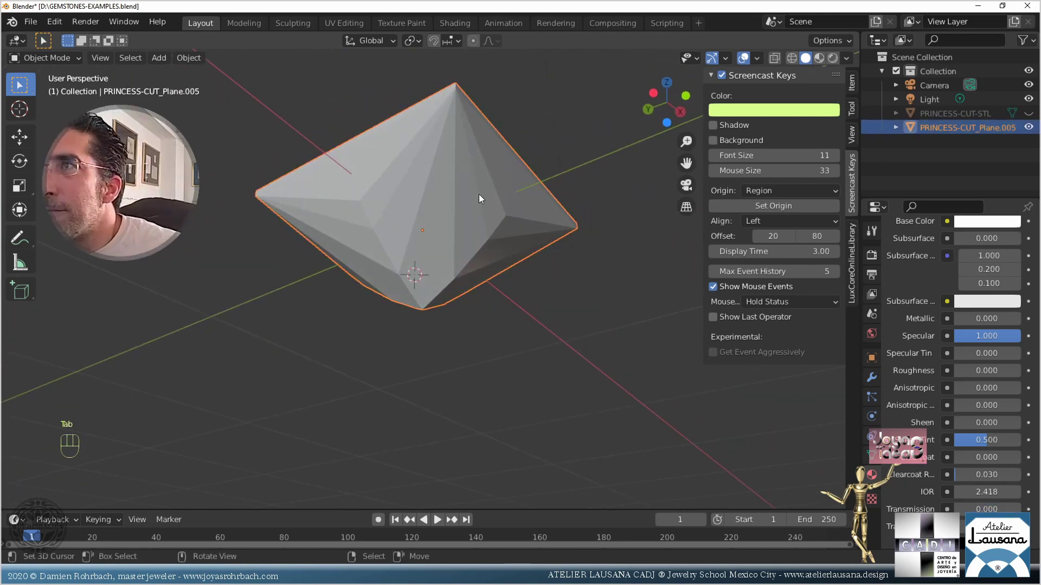
{"action": "key", "text": "Tab"}
{"action": "middle_click_drag", "start_coordinate": [523, 332], "coordinate": [449, 276]}
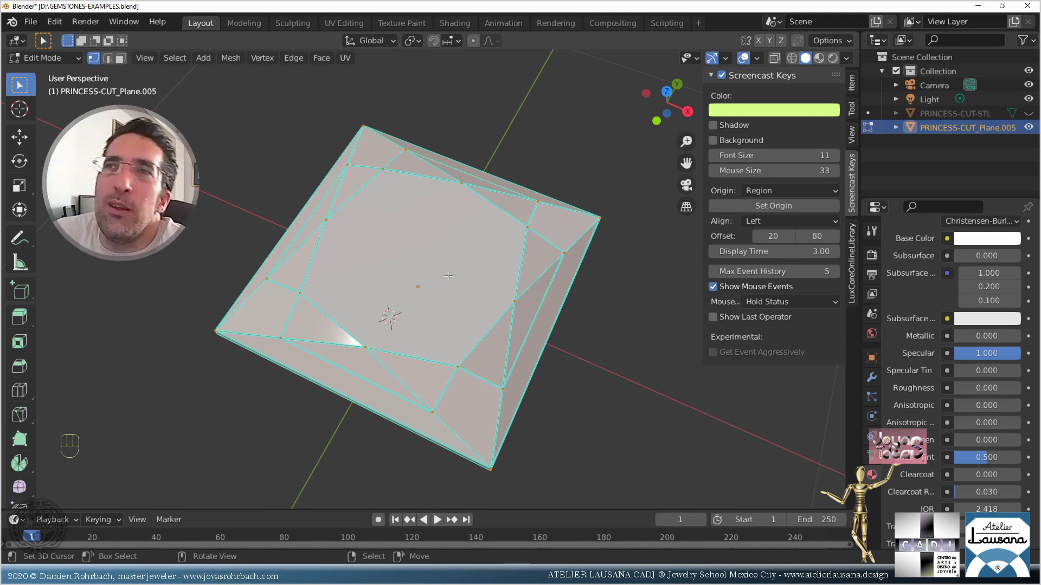
{"action": "middle_click_drag", "start_coordinate": [523, 392], "coordinate": [834, 461]}
{"action": "key", "text": "Tab"}
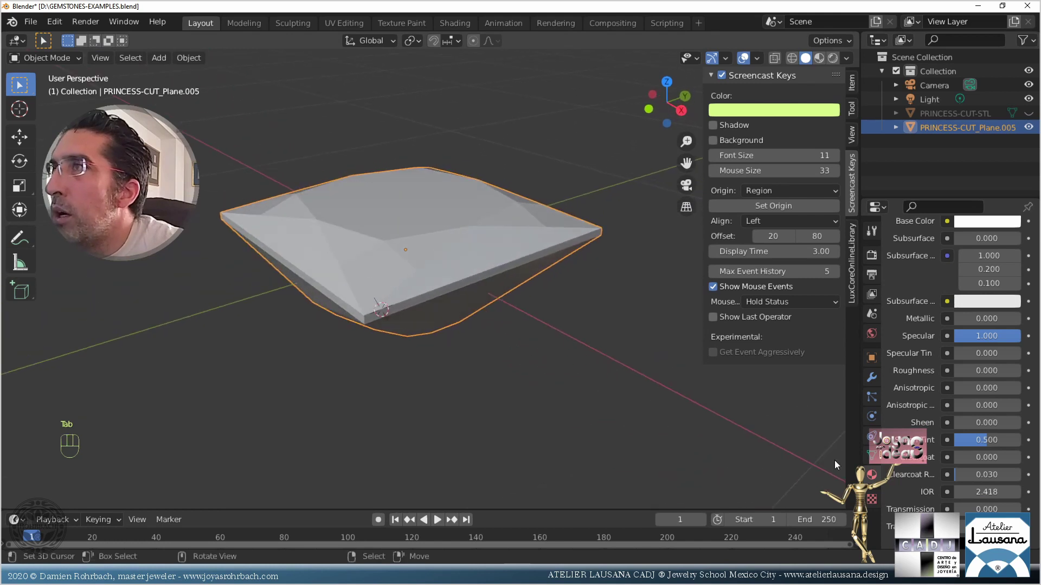
{"action": "scroll", "coordinate": [905, 359], "scroll_direction": "up", "scroll_amount": 8}
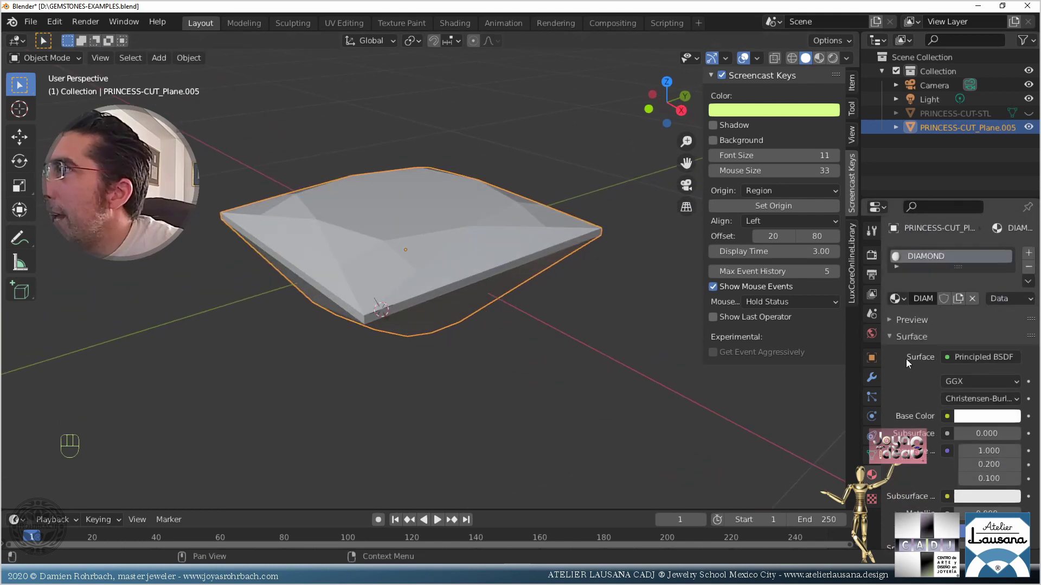
{"action": "left_click_drag", "start_coordinate": [966, 272], "coordinate": [966, 320]}
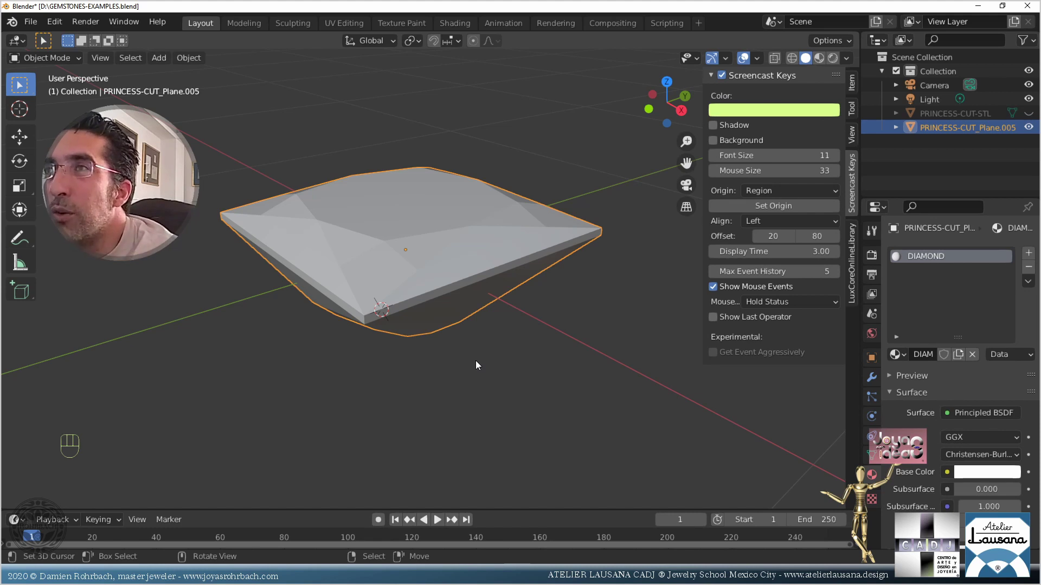
- Unhide PRINCESS-CUT-STL and rename the imported stone to PRINCESS-CUT-OBJ
{"action": "left_click", "coordinate": [1028, 113]}
{"action": "double_click", "coordinate": [932, 128]}
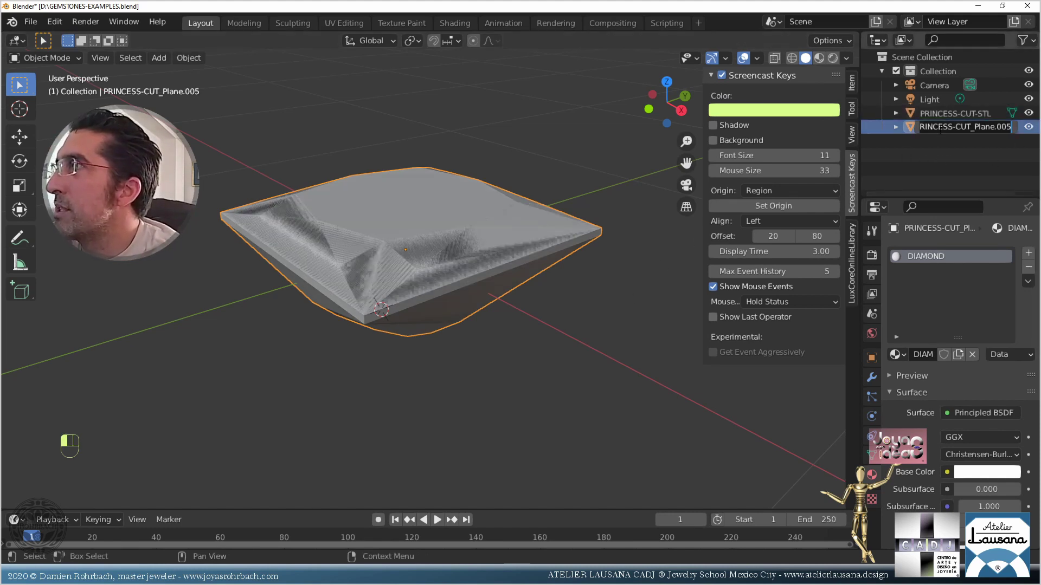
{"action": "key", "text": "BackSpace"}
{"action": "key", "text": "BackSpace"}
{"action": "key", "text": "BackSpace"}
{"action": "key", "text": "BackSpace"}
{"action": "key", "text": "BackSpace"}
{"action": "key", "text": "BackSpace"}
{"action": "key", "text": "BackSpace"}
{"action": "key", "text": "BackSpace"}
{"action": "key", "text": "BackSpace"}
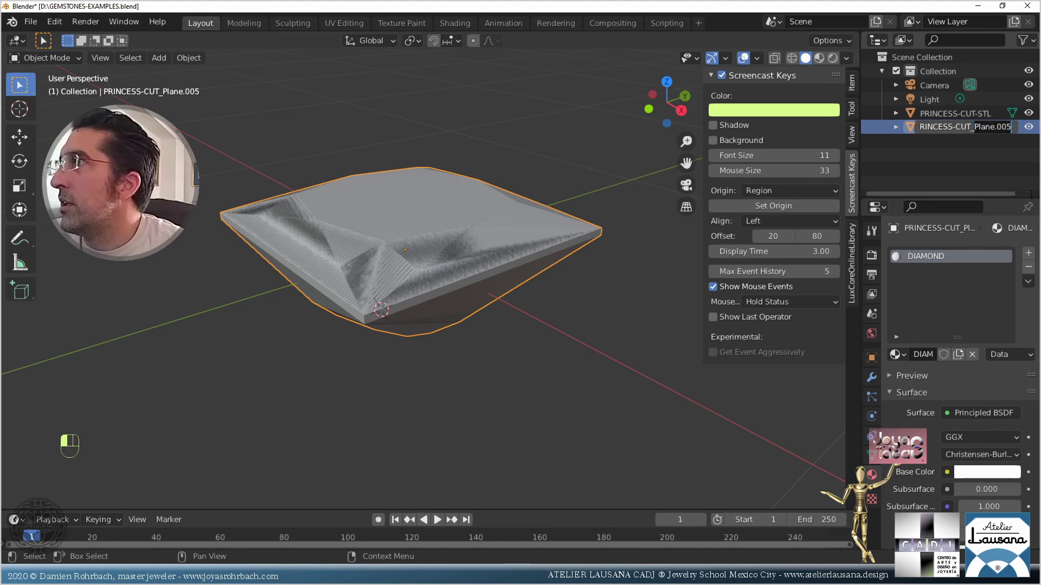
{"action": "type", "text": "OBJ"}
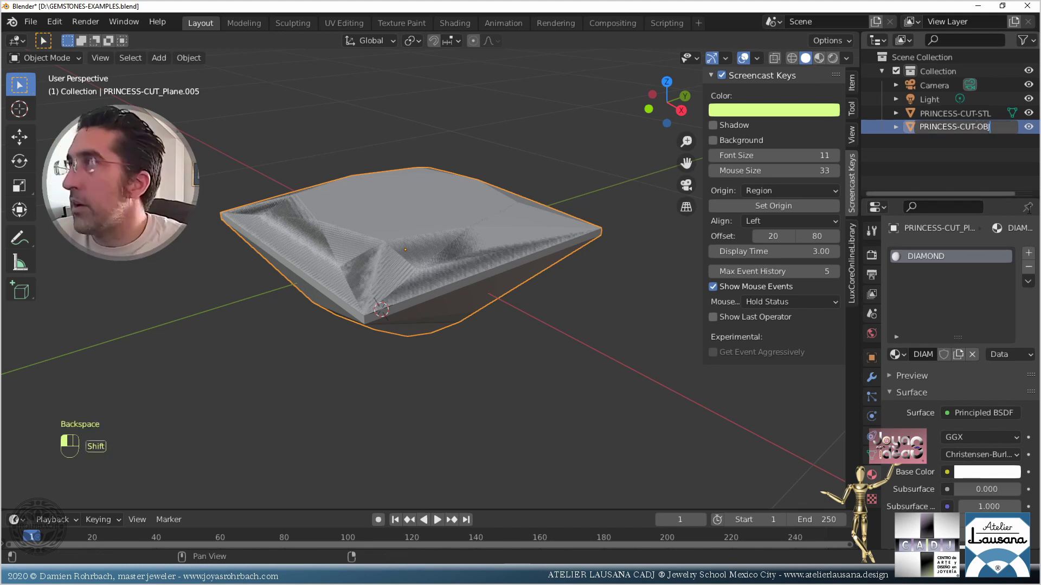
{"action": "key", "text": "Return"}
- Move PRINCESS-CUT-OBJ along the negative X axis clear of the STL stone, and select PRINCESS-CUT-STL to compare their undersides
{"action": "left_click", "coordinate": [19, 136]}
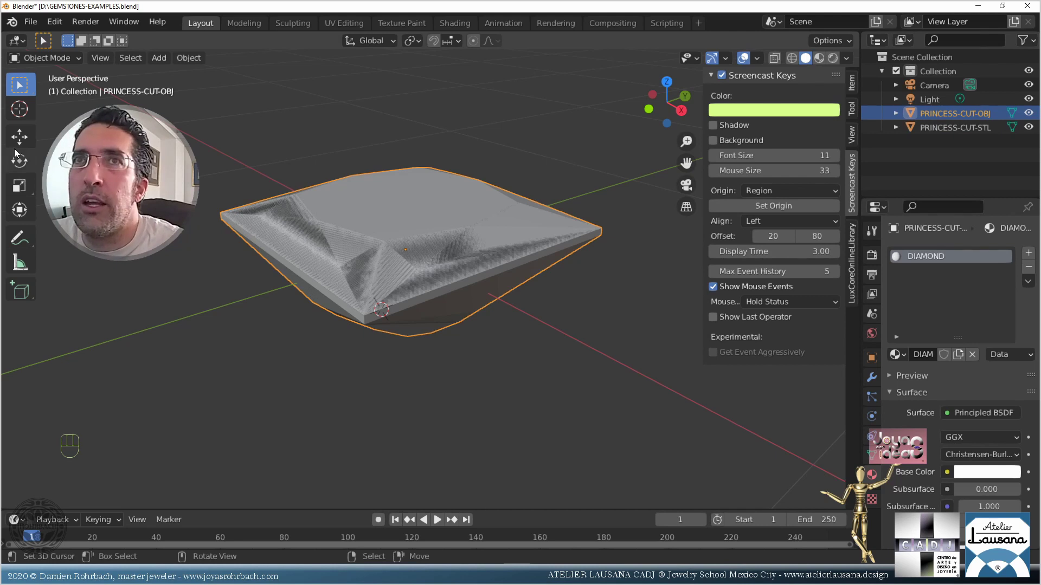
{"action": "scroll", "coordinate": [302, 293], "scroll_direction": "down", "scroll_amount": 3}
{"action": "middle_click_drag", "start_coordinate": [301, 289], "coordinate": [433, 290]}
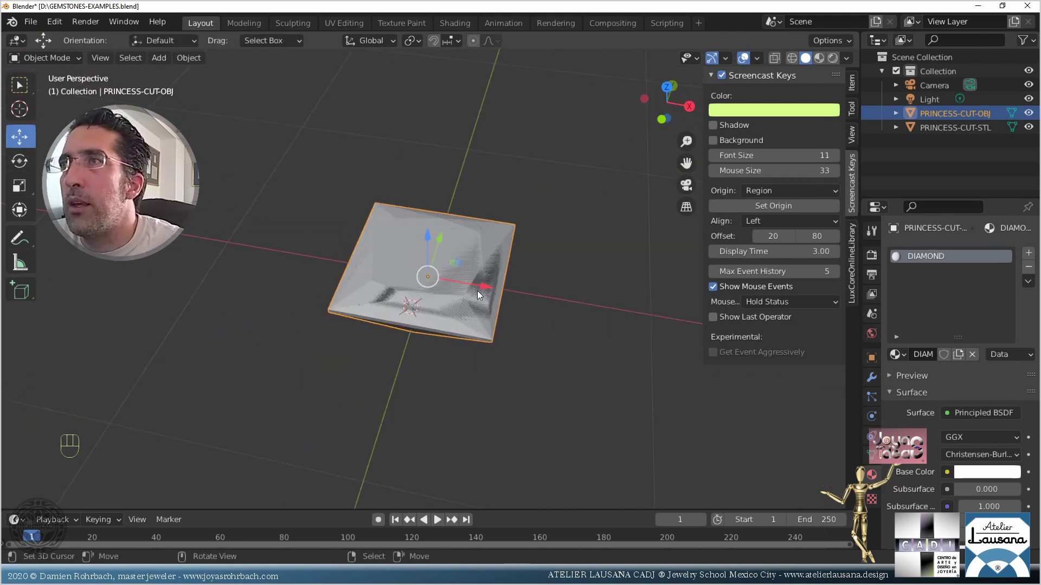
{"action": "left_click_drag", "start_coordinate": [477, 290], "coordinate": [314, 253]}
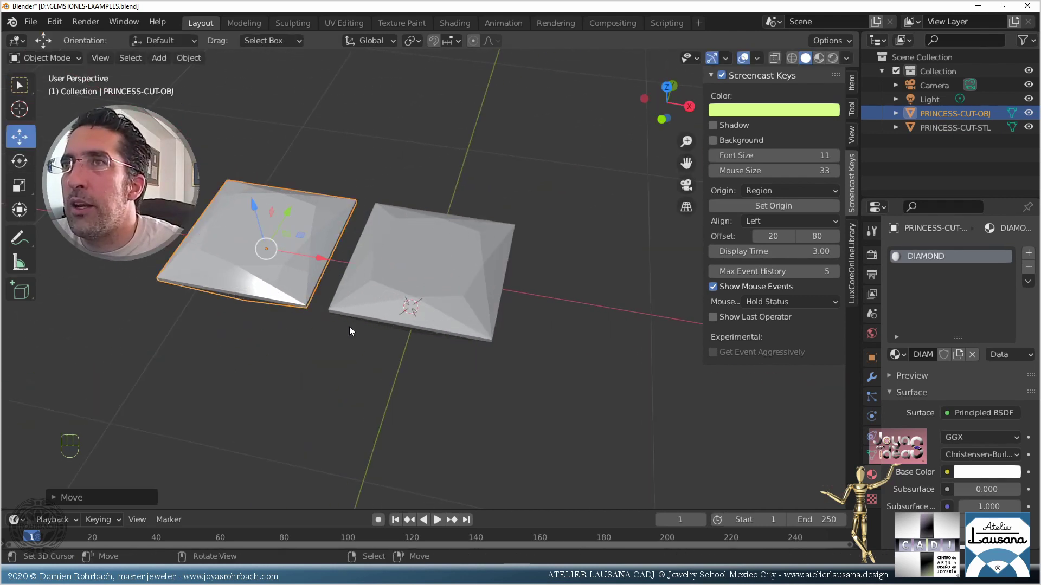
{"action": "middle_click_drag", "start_coordinate": [349, 327], "coordinate": [407, 205]}
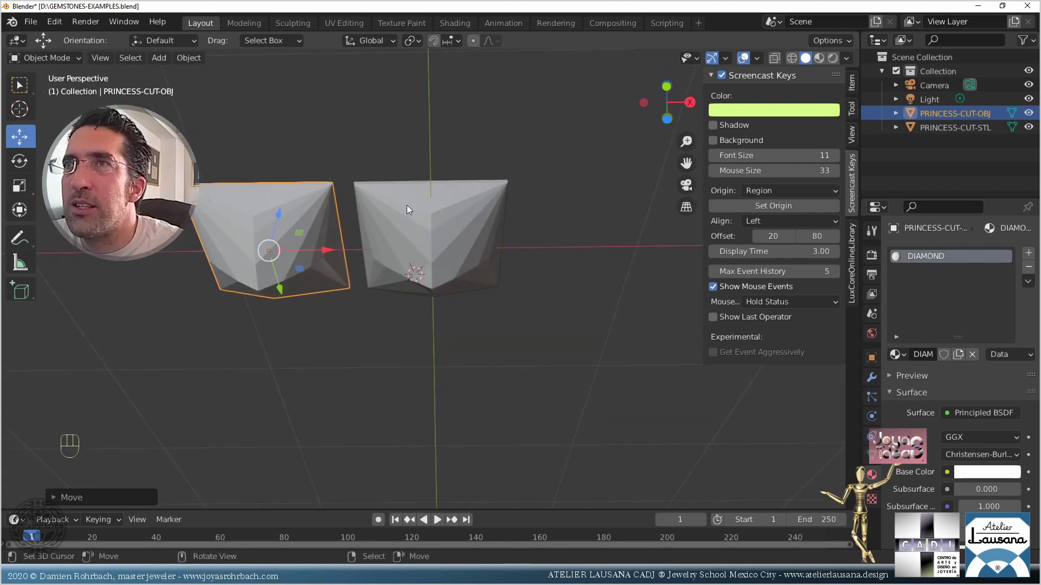
{"action": "scroll", "coordinate": [434, 242], "scroll_direction": "up", "scroll_amount": 3}
{"action": "left_click", "coordinate": [434, 243]}
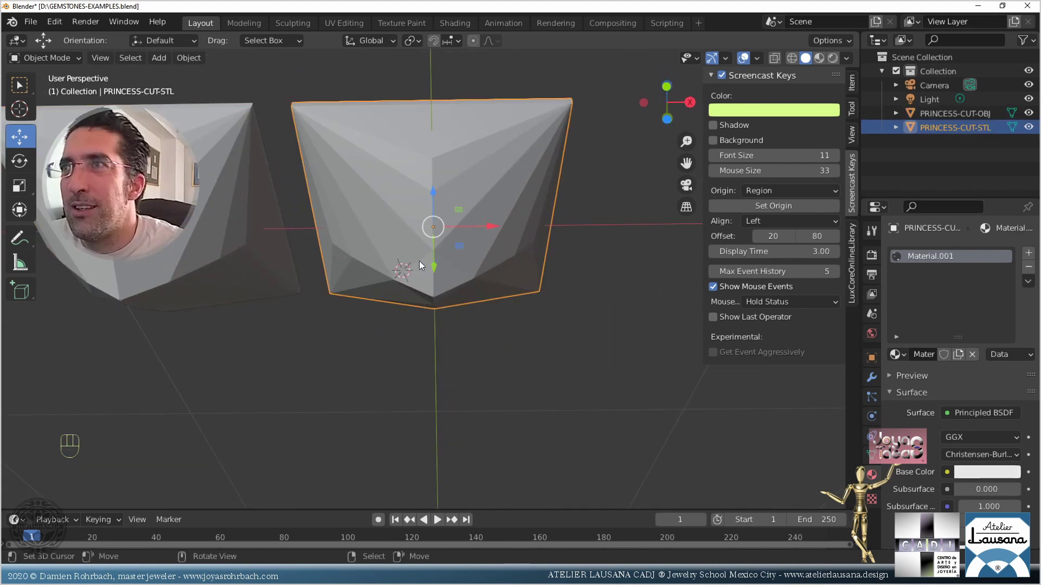
{"action": "middle_click_drag", "start_coordinate": [365, 236], "coordinate": [403, 285]}
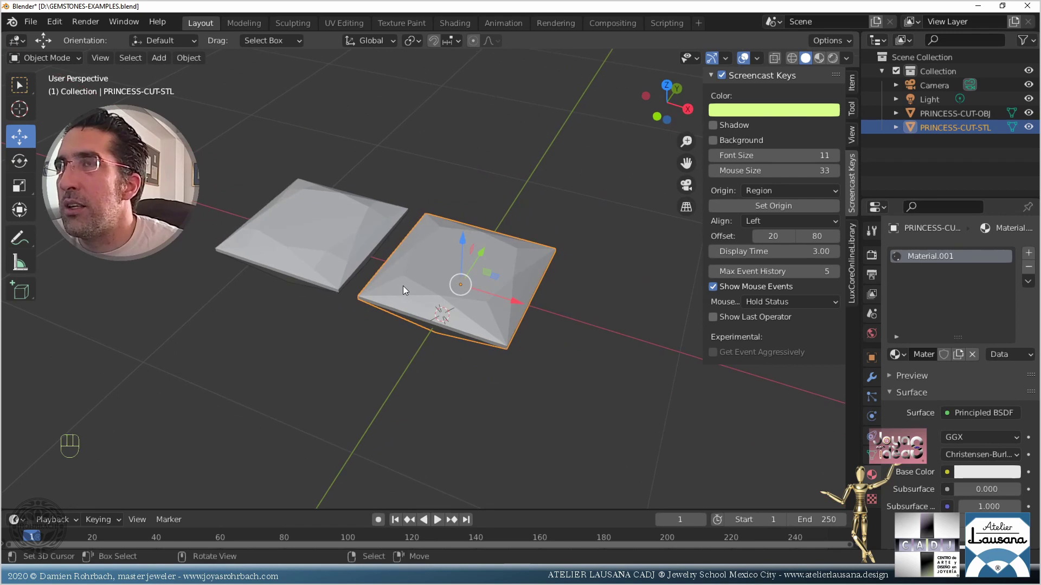
- Switch the viewport to rendered shading and set the Transmission of PRINCESS-CUT-OBJ's DIAMOND material to 1
{"action": "left_click", "coordinate": [833, 58]}
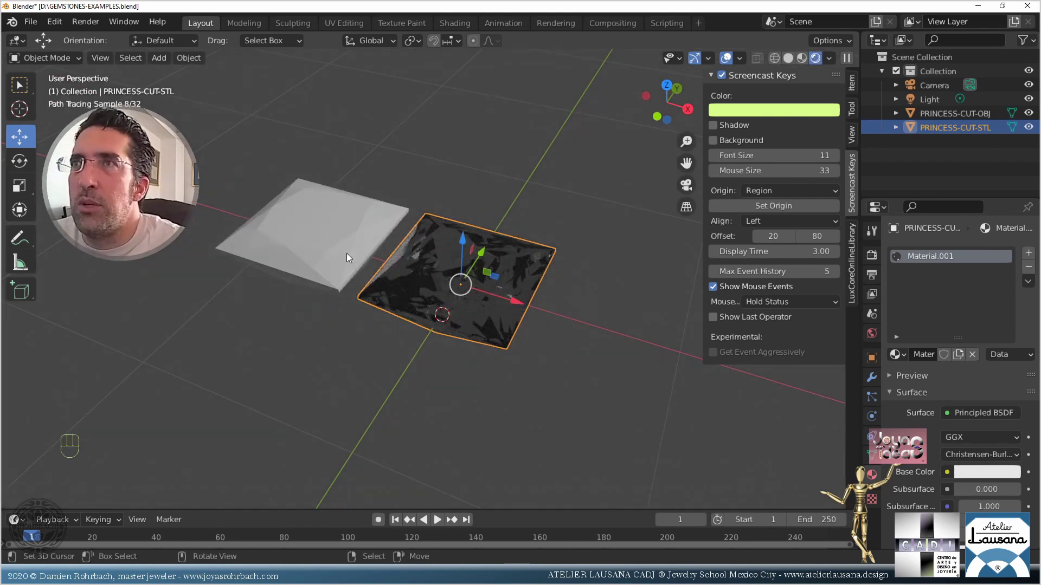
{"action": "left_click", "coordinate": [347, 253]}
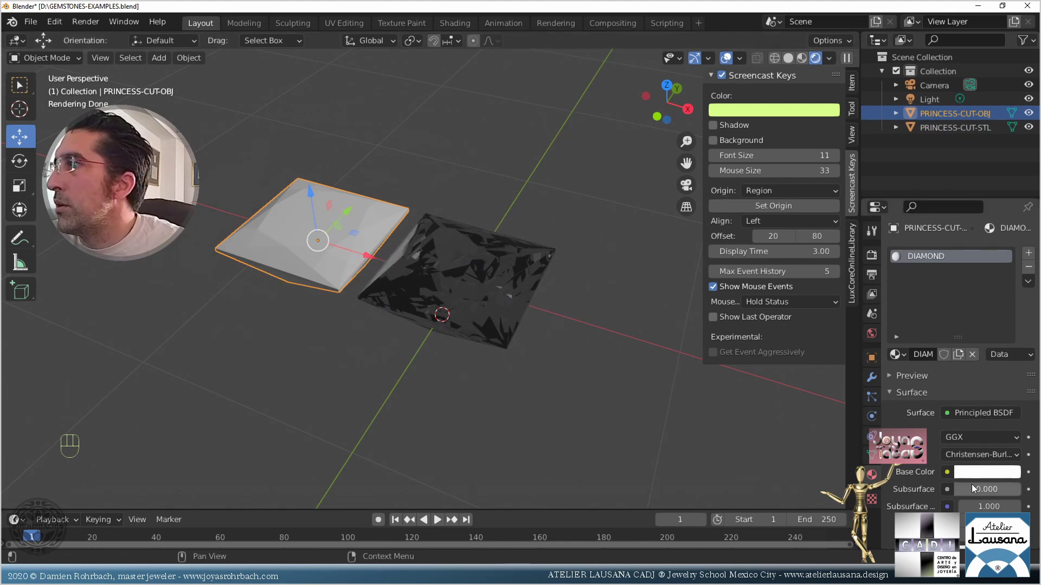
{"action": "scroll", "coordinate": [961, 488], "scroll_direction": "down", "scroll_amount": 3}
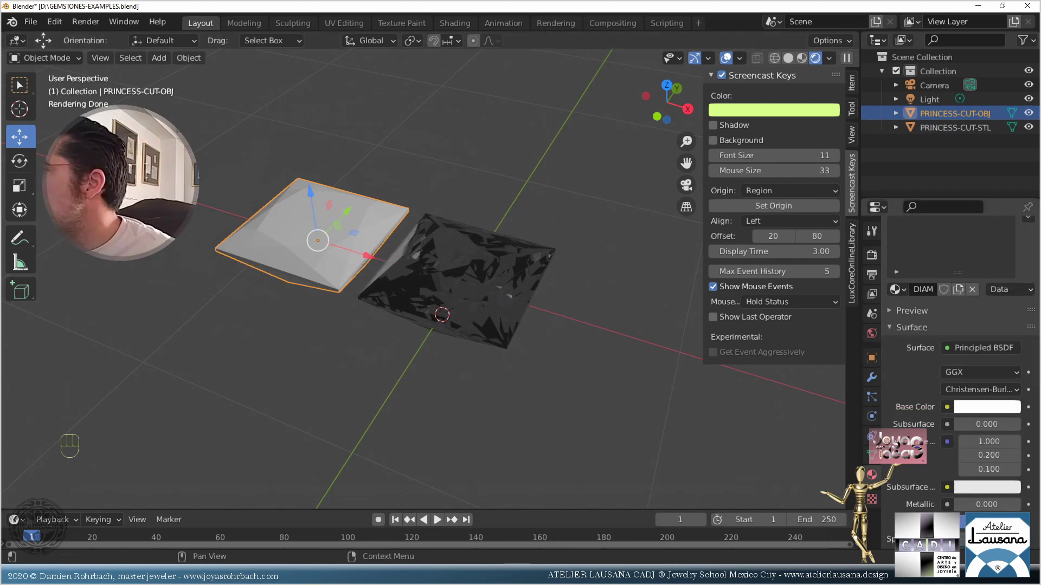
{"action": "scroll", "coordinate": [929, 500], "scroll_direction": "down", "scroll_amount": 3}
{"action": "scroll", "coordinate": [968, 501], "scroll_direction": "down", "scroll_amount": 3}
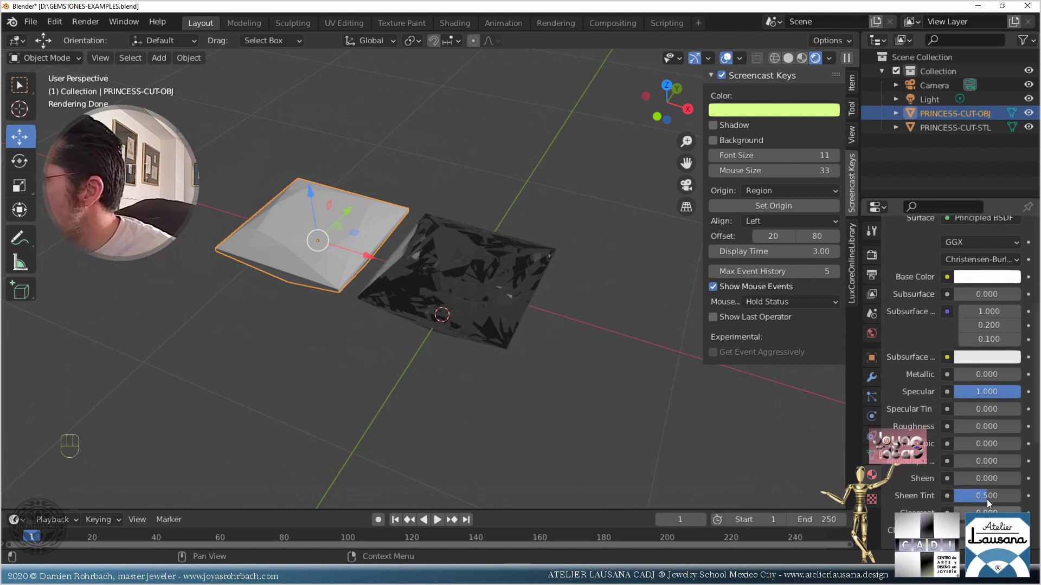
{"action": "scroll", "coordinate": [986, 499], "scroll_direction": "down", "scroll_amount": 3}
{"action": "left_click_drag", "start_coordinate": [987, 499], "coordinate": [1019, 500]}
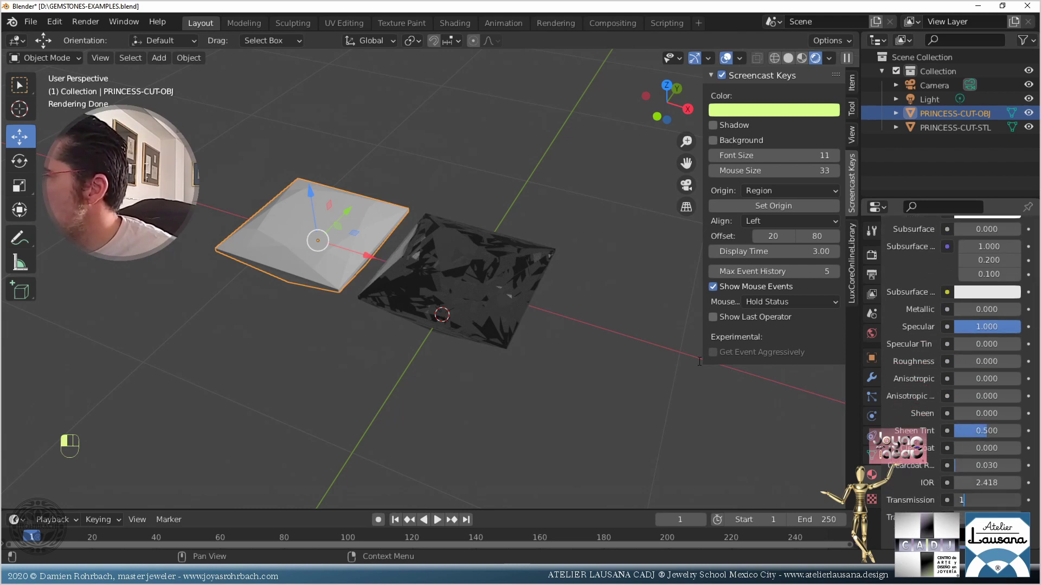
- Compare the facet reflections of the two rendered princess-cut stones in top orthographic and angled perspective views
{"action": "middle_click_drag", "start_coordinate": [298, 269], "coordinate": [377, 323]}
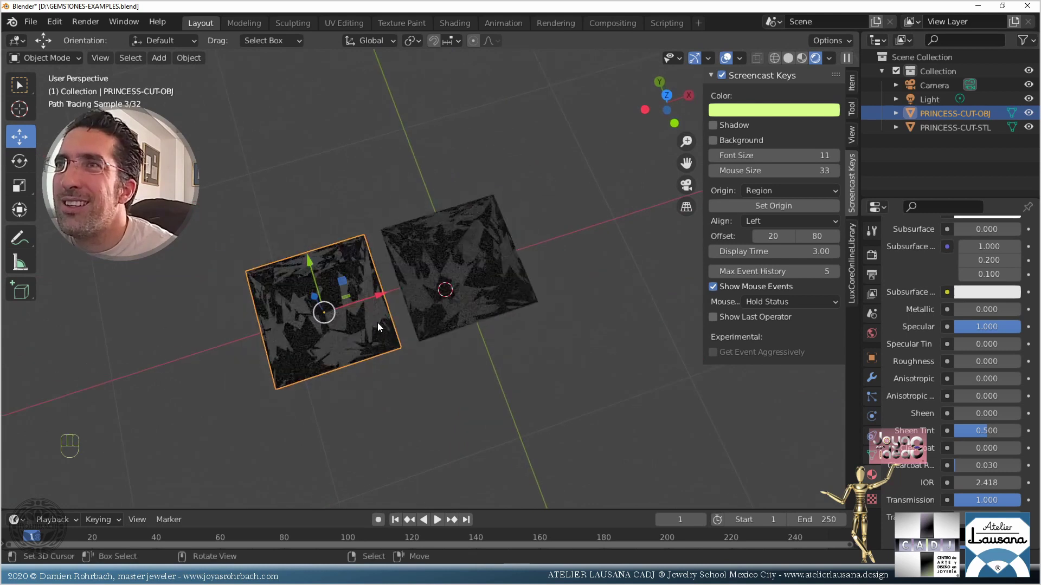
{"action": "key", "text": "KP_7"}
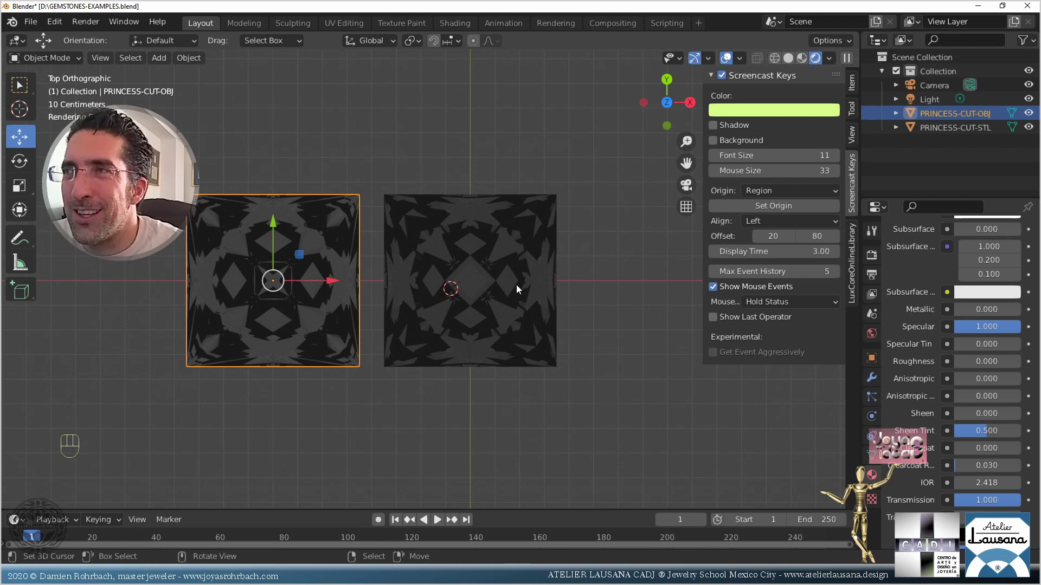
{"action": "scroll", "coordinate": [516, 284], "scroll_direction": "down", "scroll_amount": 3}
{"action": "middle_click_drag", "start_coordinate": [494, 314], "coordinate": [467, 202]}
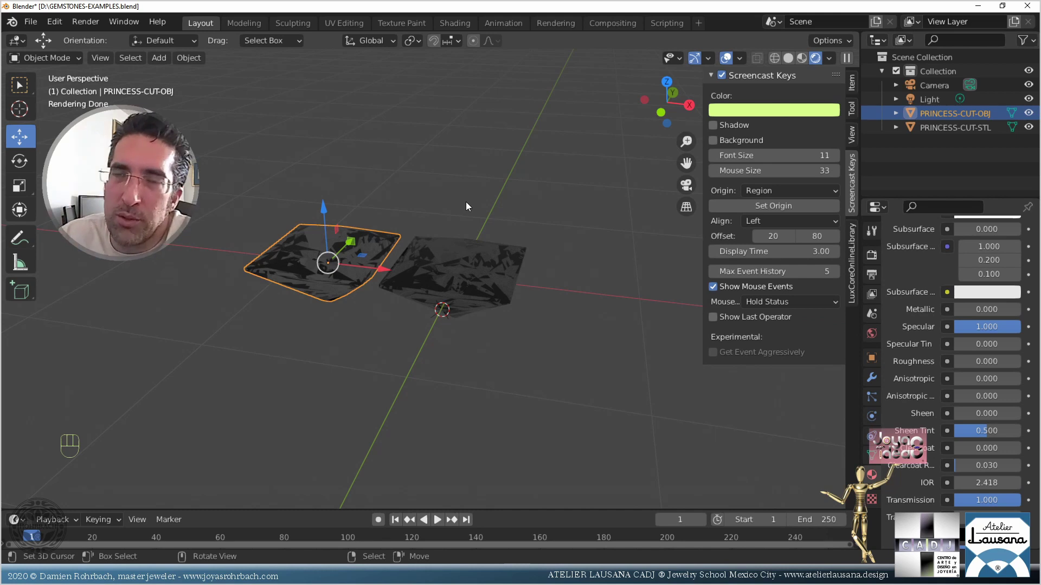
{"action": "key", "text": "KP_7"}
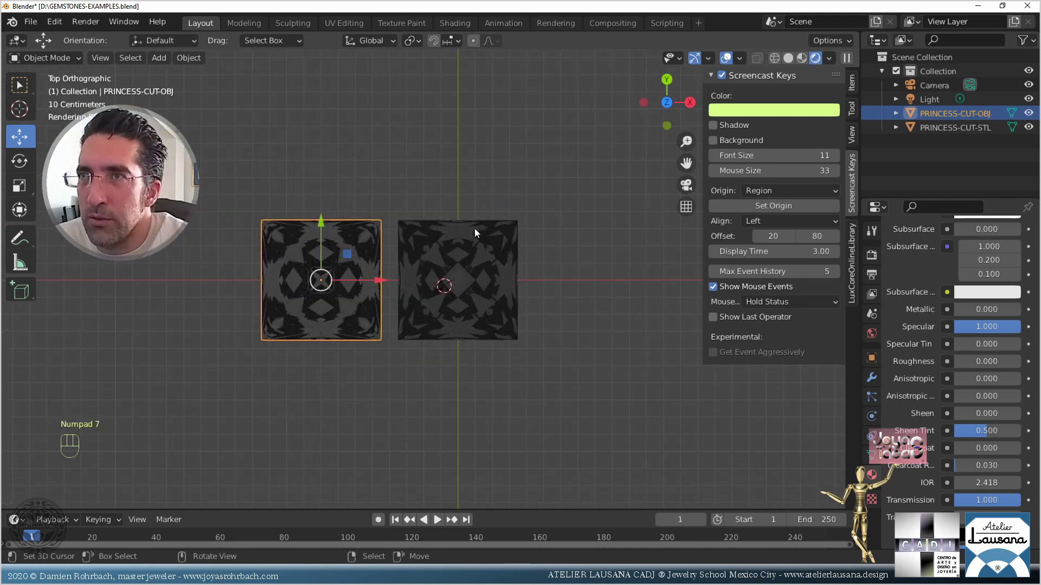
{"action": "middle_click_drag", "start_coordinate": [409, 310], "coordinate": [469, 255]}
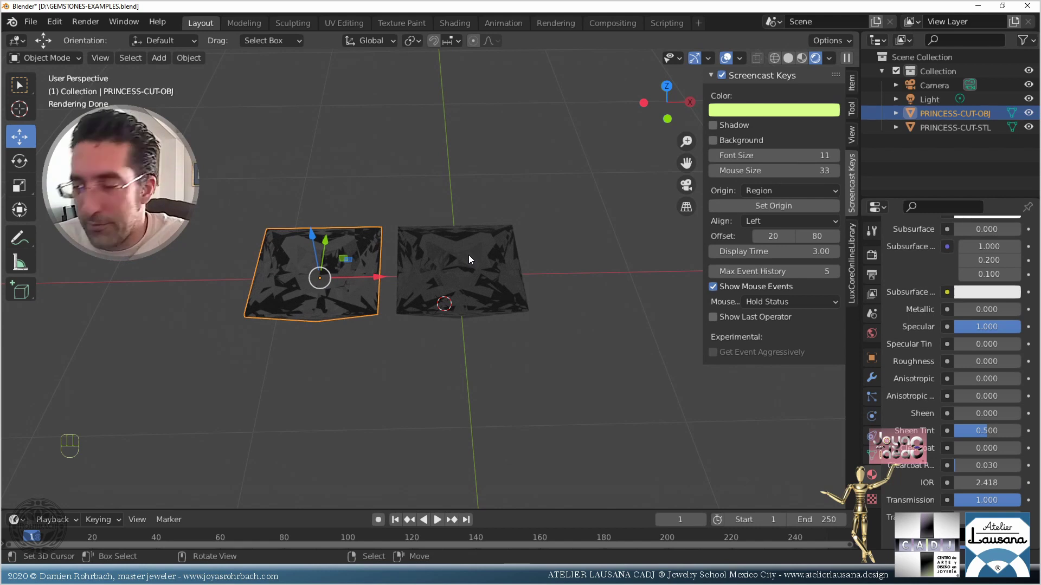
{"action": "left_click", "coordinate": [787, 59]}
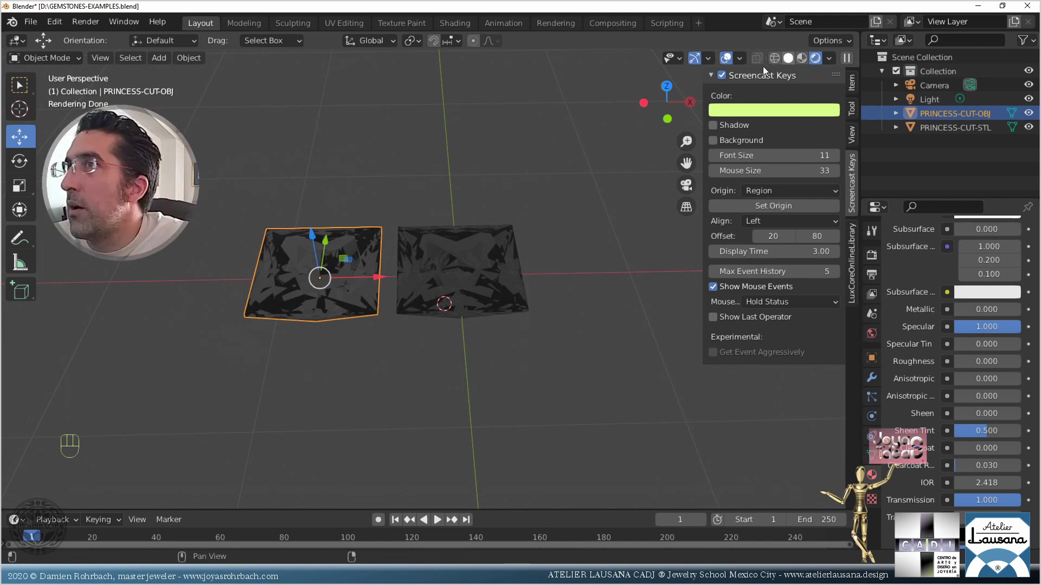
- Append the PRINCESS-CUT object from BLENDERMARKET-GEMSTONES-COLLECTION.blend in the VIDEO-3-GEMSTONES folder
{"action": "left_click", "coordinate": [37, 24]}
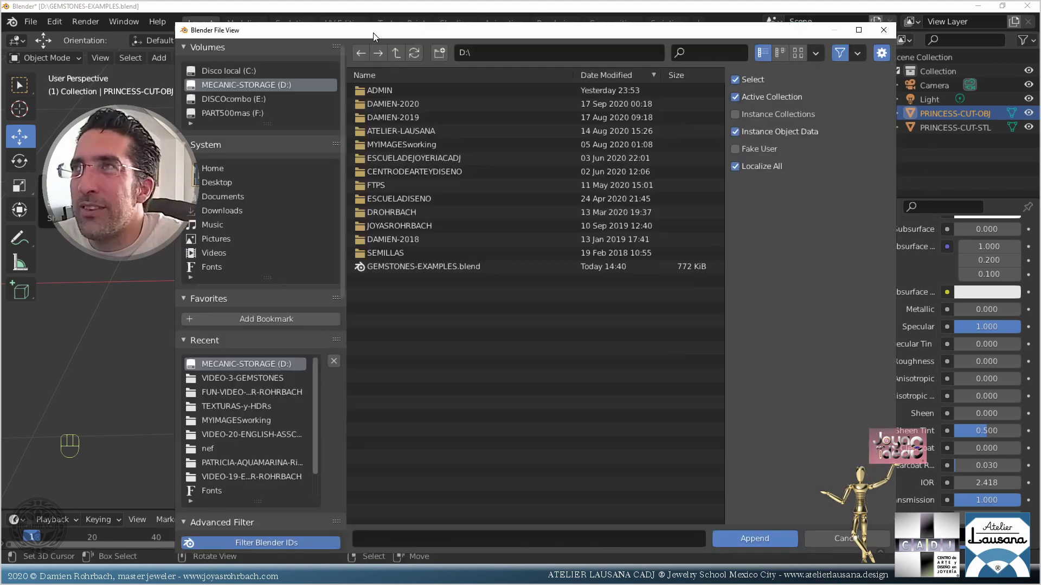
{"action": "left_click", "coordinate": [259, 381]}
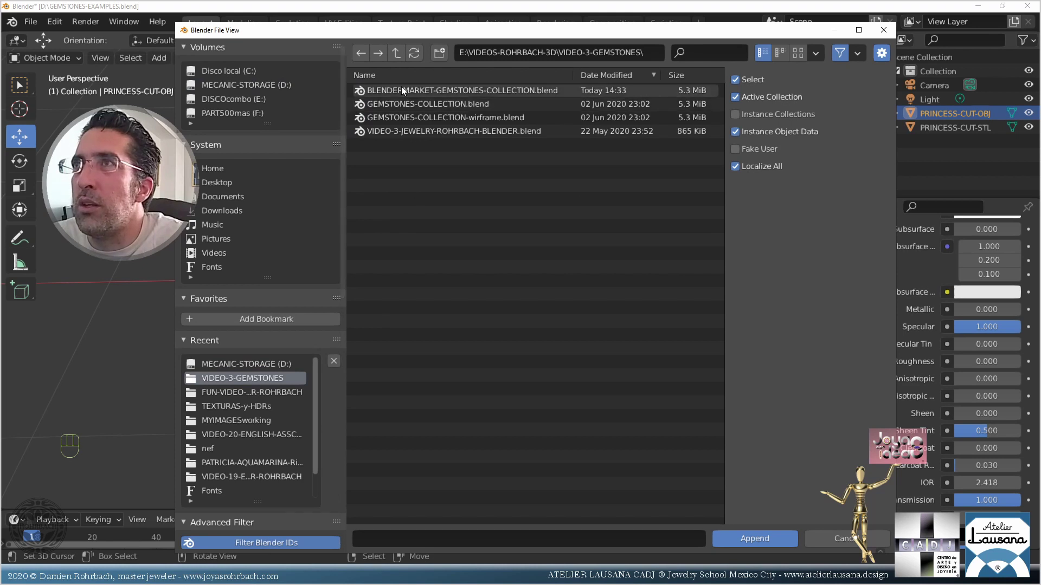
{"action": "left_click", "coordinate": [451, 90]}
{"action": "double_click", "coordinate": [450, 90]}
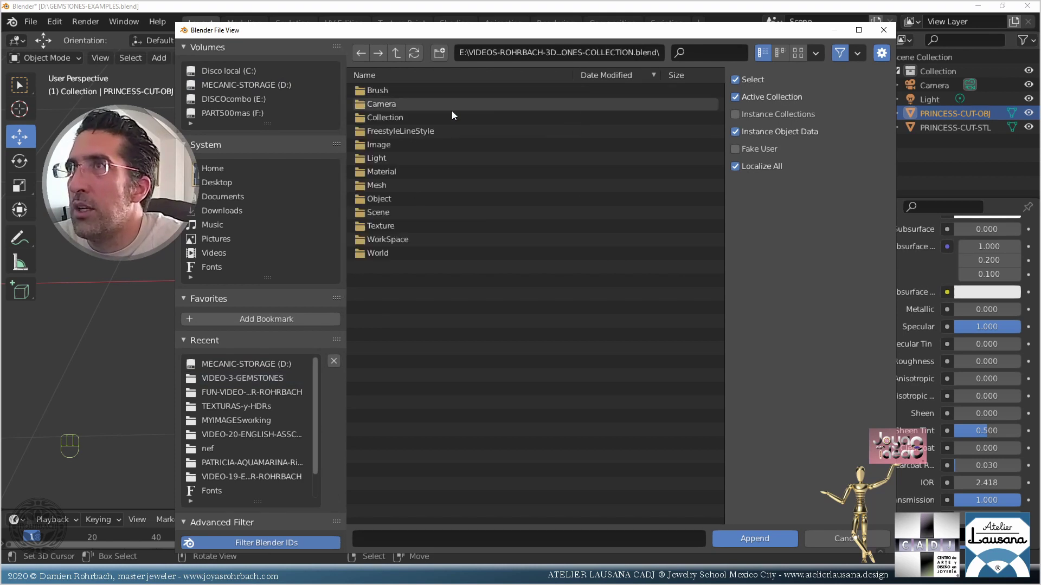
{"action": "left_click", "coordinate": [402, 199]}
{"action": "double_click", "coordinate": [402, 199]}
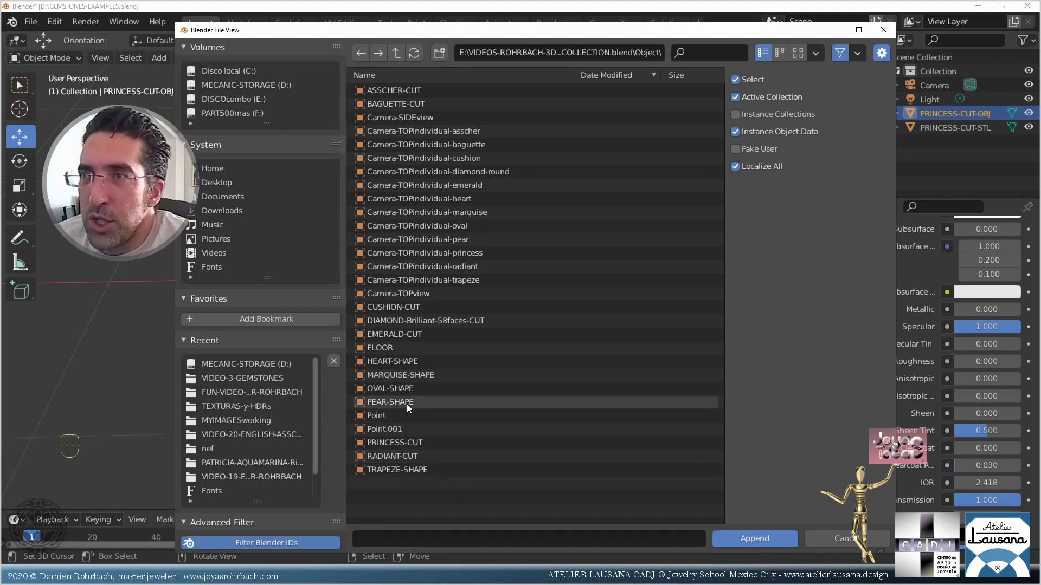
{"action": "double_click", "coordinate": [421, 443]}
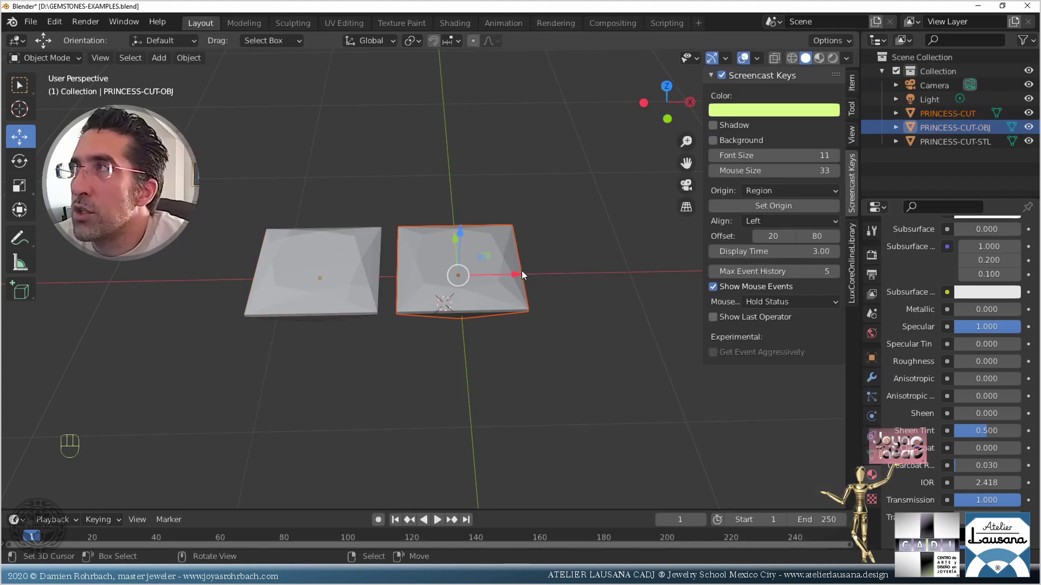
- Move the appended PRINCESS-CUT along the positive X axis clear of the STL stone, and check its underside and material
{"action": "left_click", "coordinate": [945, 113]}
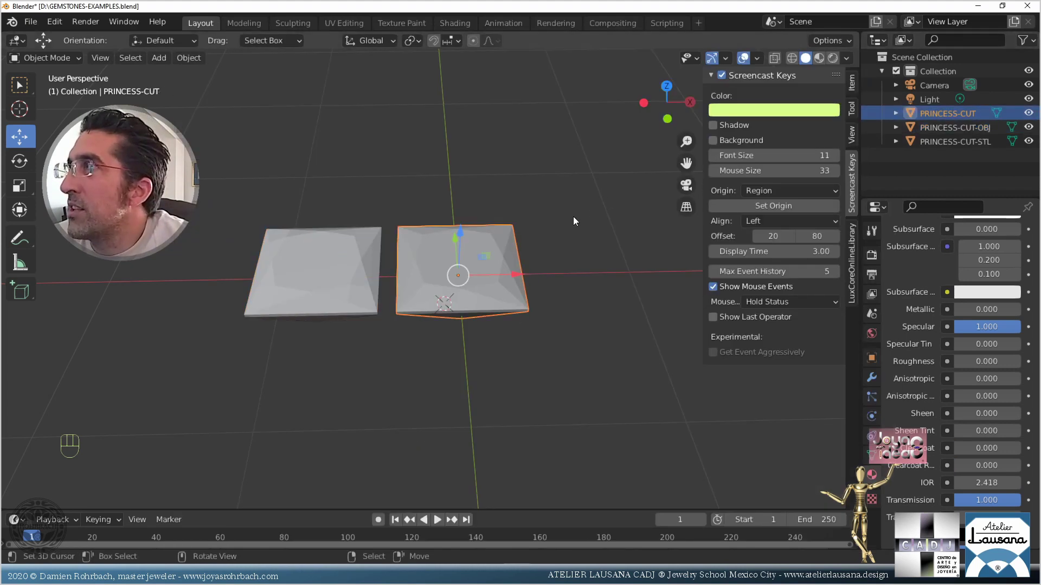
{"action": "left_click_drag", "start_coordinate": [516, 272], "coordinate": [662, 272]}
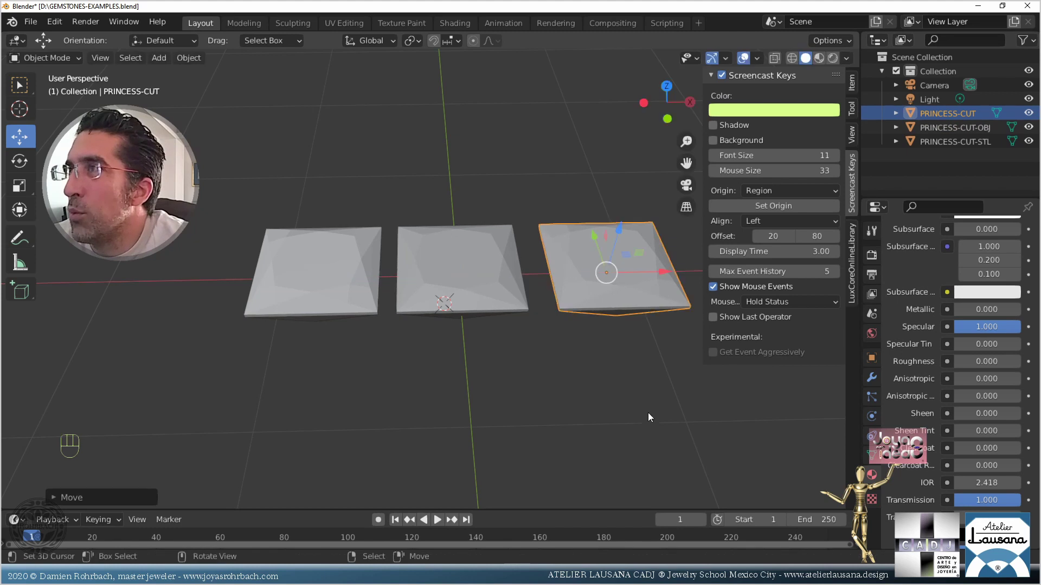
{"action": "middle_click_drag", "start_coordinate": [648, 412], "coordinate": [607, 306]}
{"action": "scroll", "coordinate": [918, 334], "scroll_direction": "down", "scroll_amount": 3}
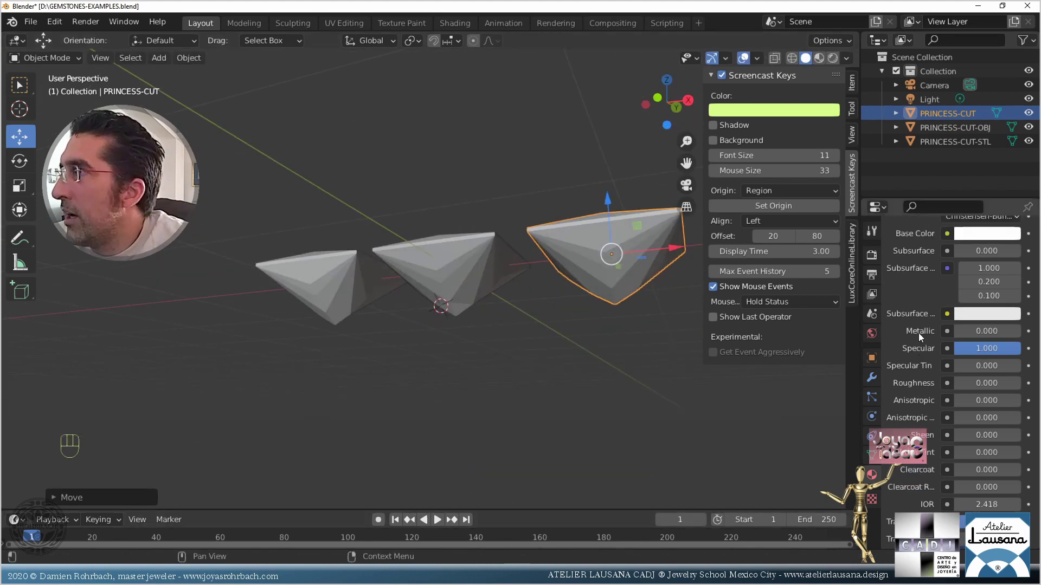
{"action": "scroll", "coordinate": [918, 333], "scroll_direction": "up", "scroll_amount": 12}
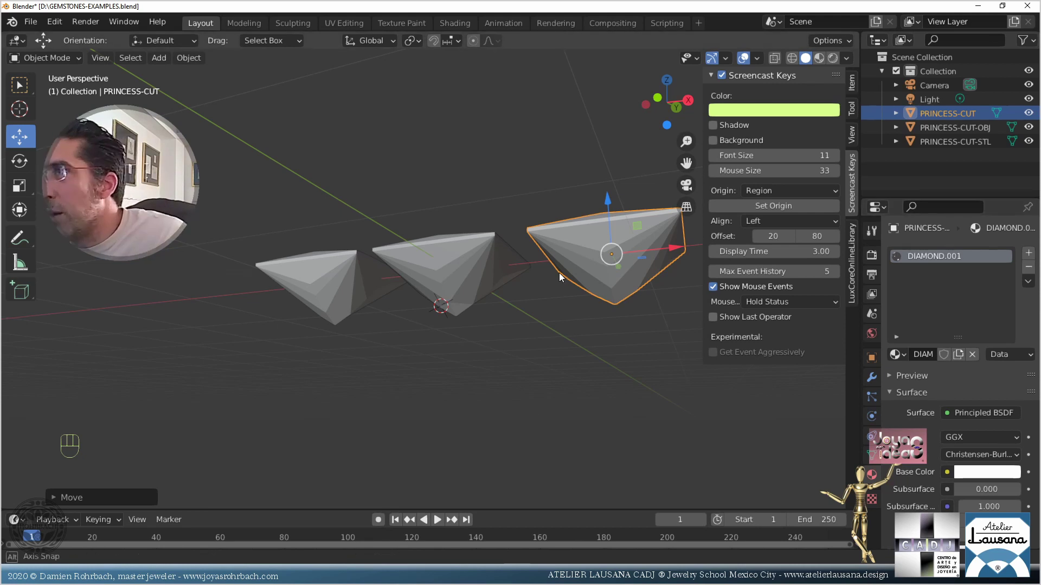
- Switch the viewport to rendered shading with PRINCESS-CUT seen close up from above
{"action": "middle_click_drag", "start_coordinate": [558, 272], "coordinate": [603, 392]}
{"action": "scroll", "coordinate": [603, 307], "scroll_direction": "up", "scroll_amount": 3}
{"action": "middle_click_drag", "start_coordinate": [603, 306], "coordinate": [605, 177], "text": "shift"}
{"action": "left_click", "coordinate": [832, 58]}
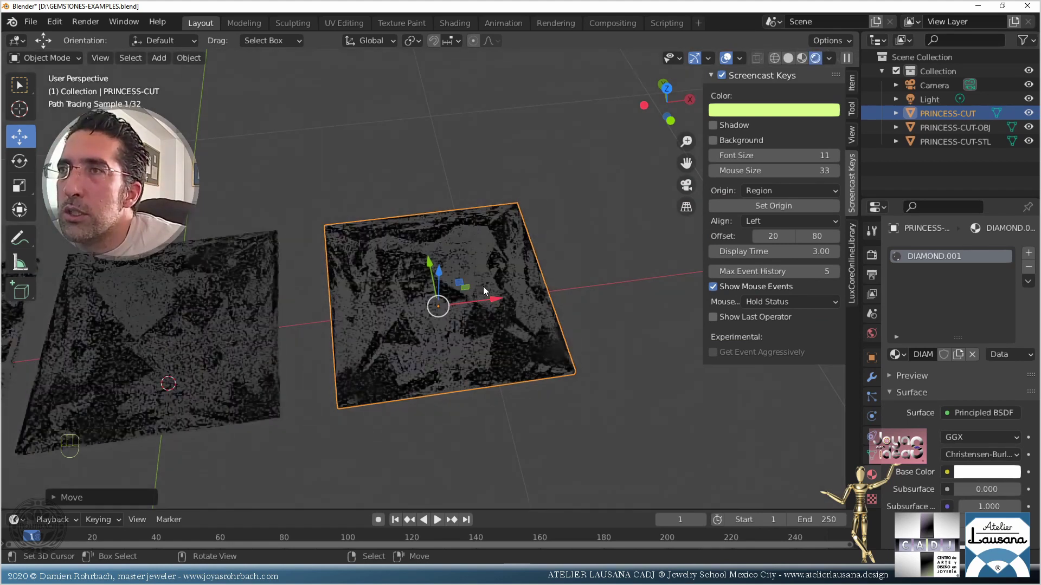
- Compare the facet reflections and materials of PRINCESS-CUT and PRINCESS-CUT-OBJ in top orthographic and angled perspective views
{"action": "scroll", "coordinate": [483, 286], "scroll_direction": "down", "scroll_amount": 3}
{"action": "key", "text": "KP_7"}
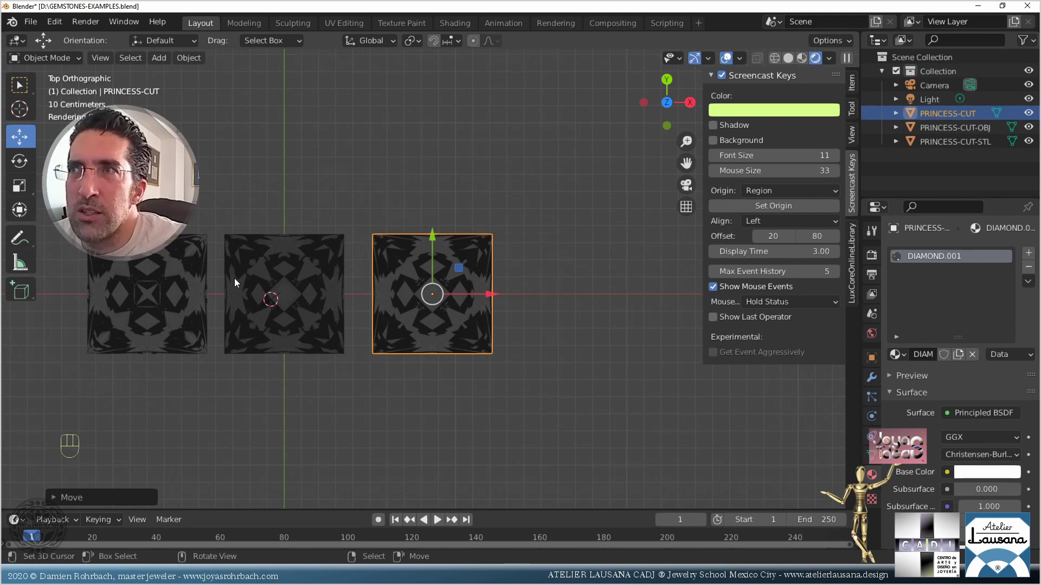
{"action": "left_click", "coordinate": [144, 285]}
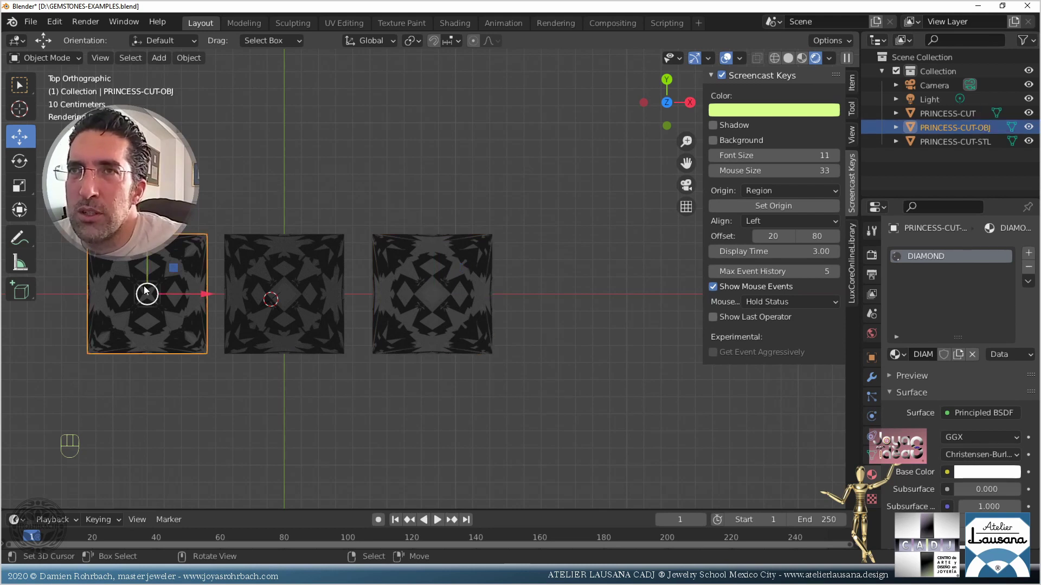
{"action": "left_click", "coordinate": [459, 283]}
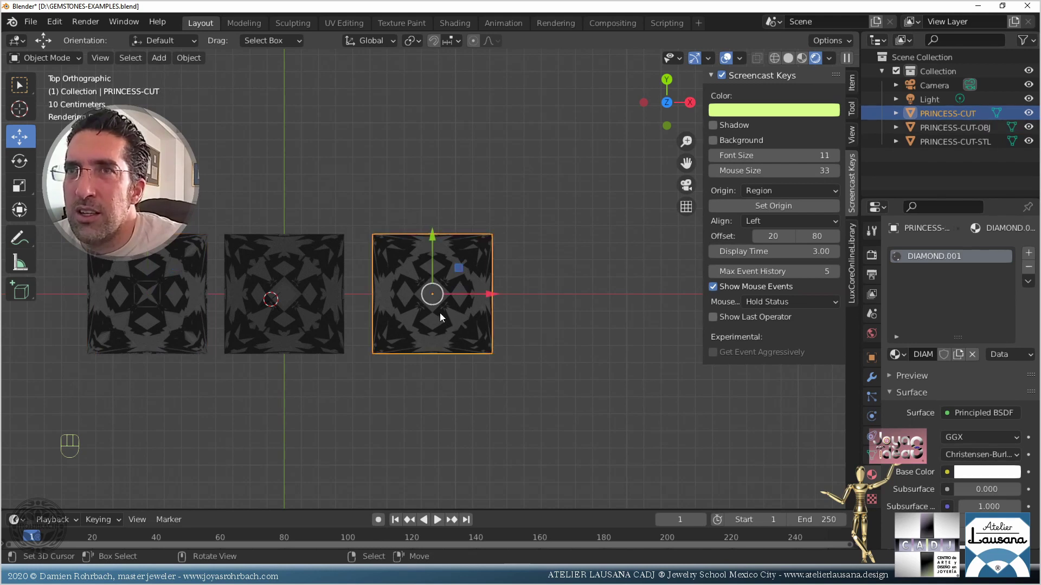
{"action": "middle_click_drag", "start_coordinate": [440, 313], "coordinate": [422, 297]}
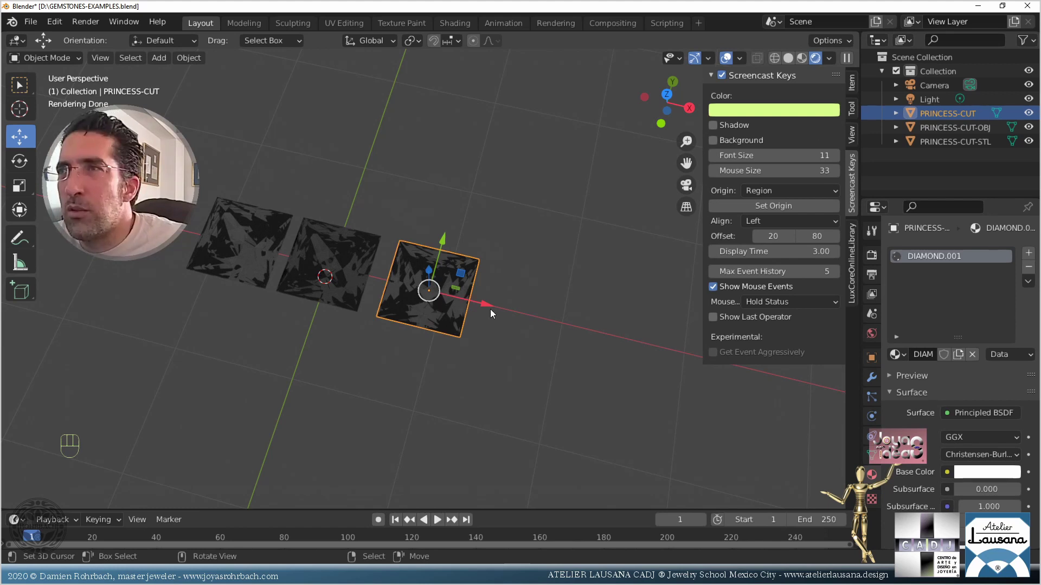
{"action": "scroll", "coordinate": [496, 289], "scroll_direction": "up", "scroll_amount": 2}
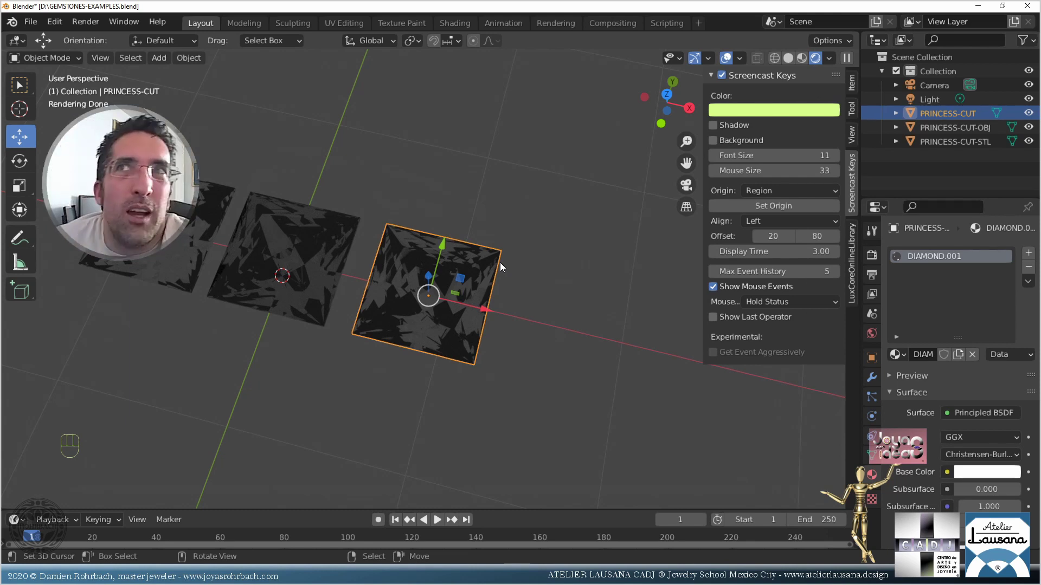
- Make all data local through the object relations of PRINCESS-CUT, and save the file
{"action": "left_click", "coordinate": [190, 60]}
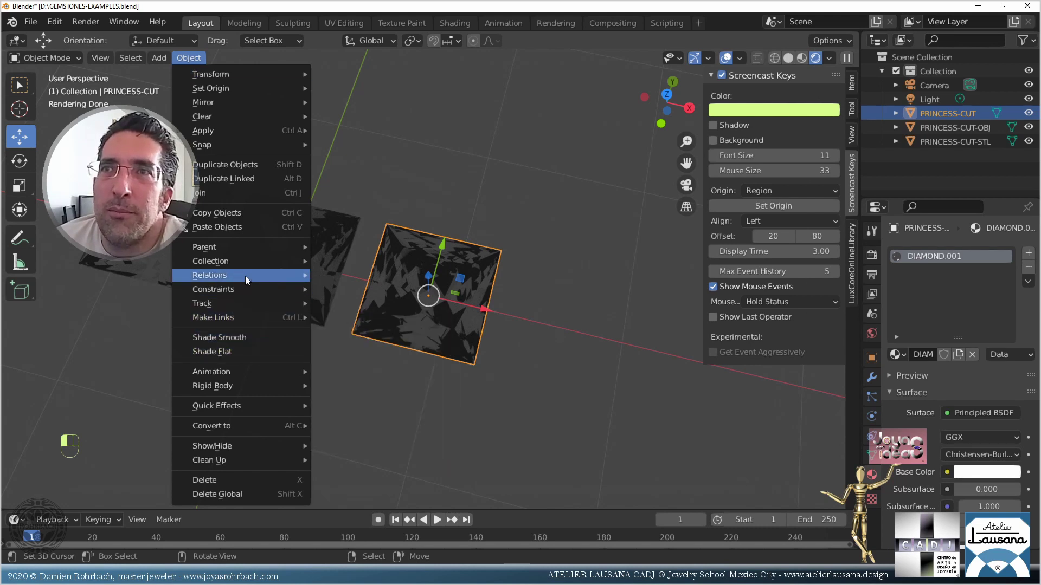
{"action": "mouse_move", "coordinate": [245, 276]}
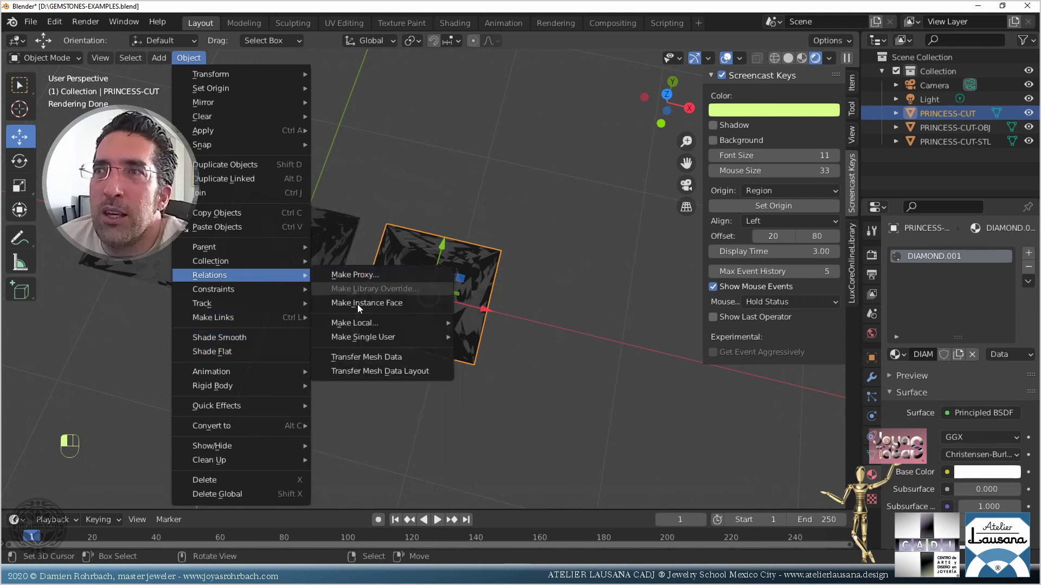
{"action": "mouse_move", "coordinate": [371, 324]}
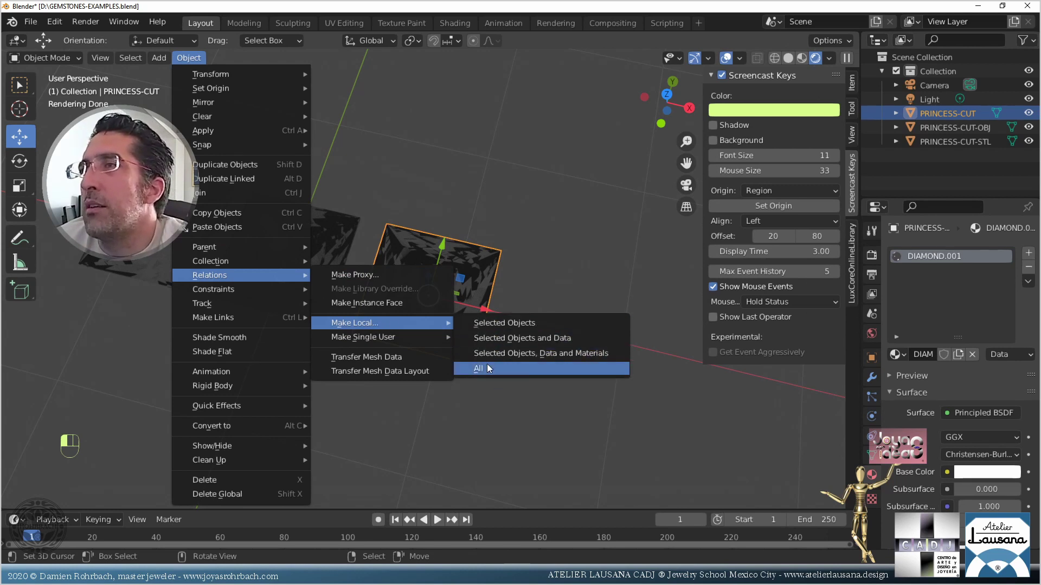
{"action": "mouse_move", "coordinate": [411, 339]}
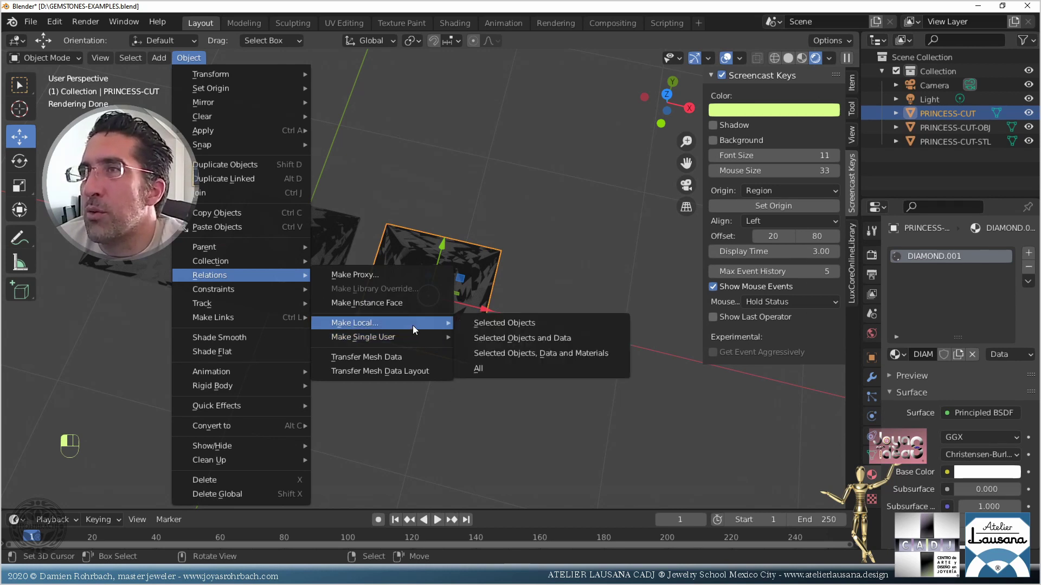
{"action": "left_click", "coordinate": [507, 368]}
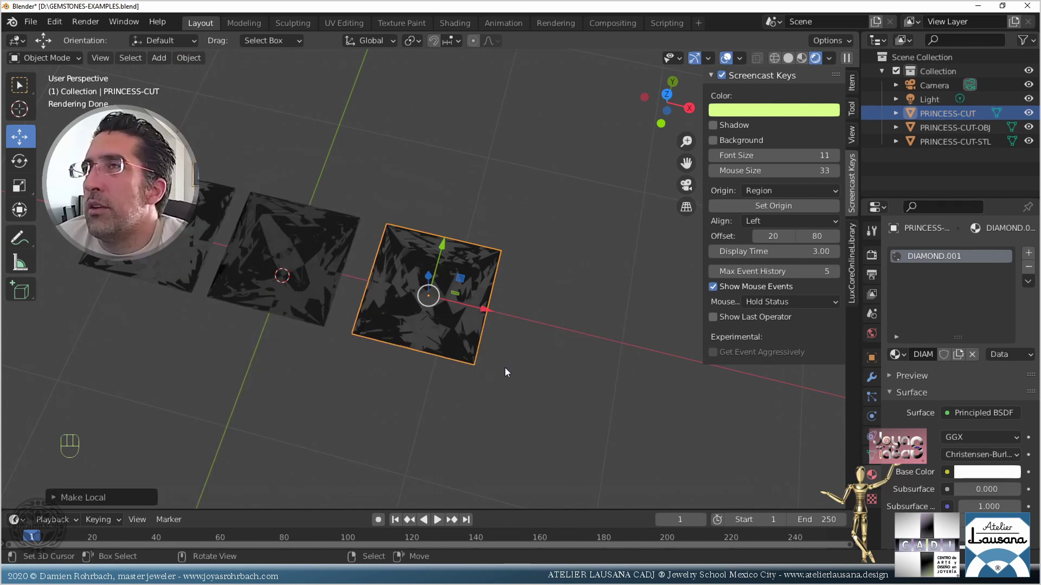
{"action": "middle_click_drag", "start_coordinate": [496, 367], "coordinate": [501, 314]}
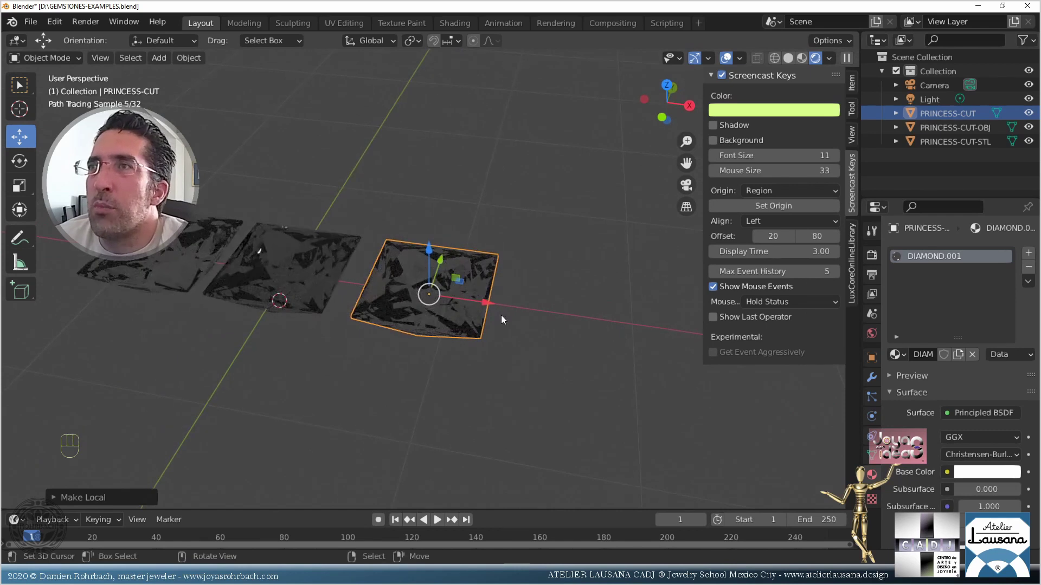
{"action": "scroll", "coordinate": [500, 314], "scroll_direction": "up", "scroll_amount": 4}
{"action": "key", "text": "ctrl+s"}
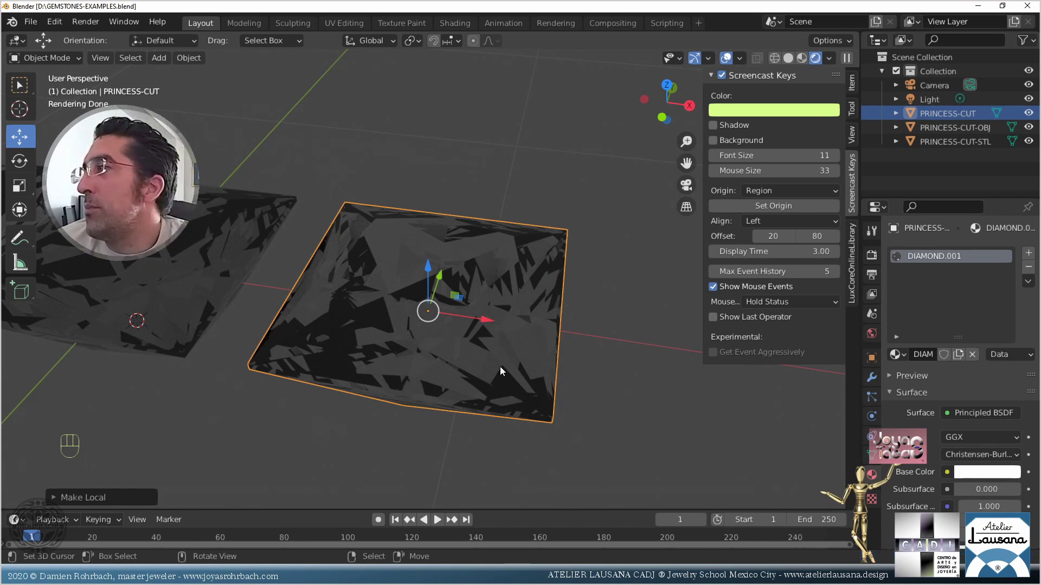
- Make PRINCESS-CUT single user for Object & Data & Materials, save the file, and show the stones in top orthographic view
{"action": "left_click", "coordinate": [195, 58]}
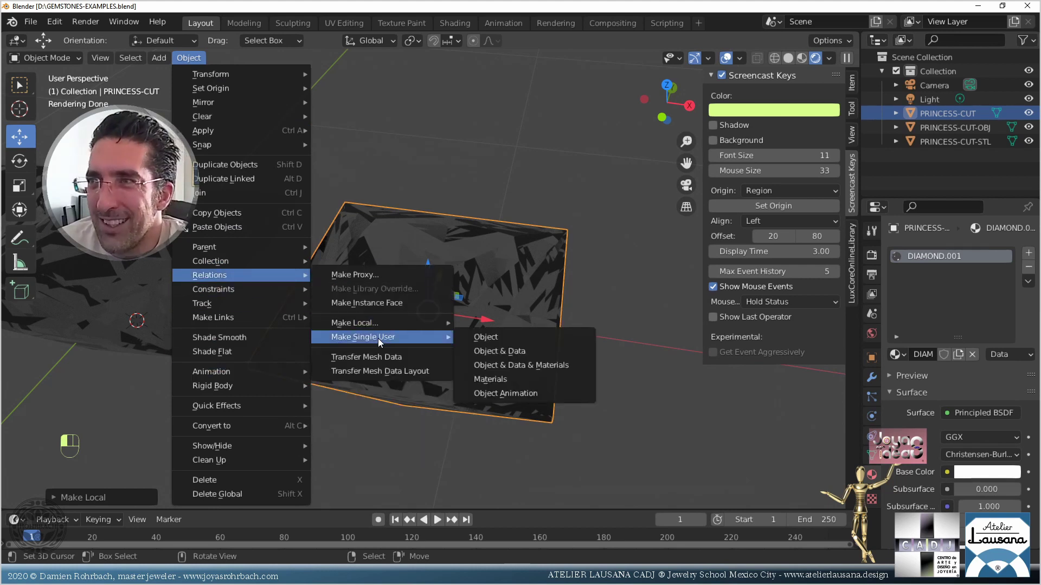
{"action": "left_click", "coordinate": [569, 369]}
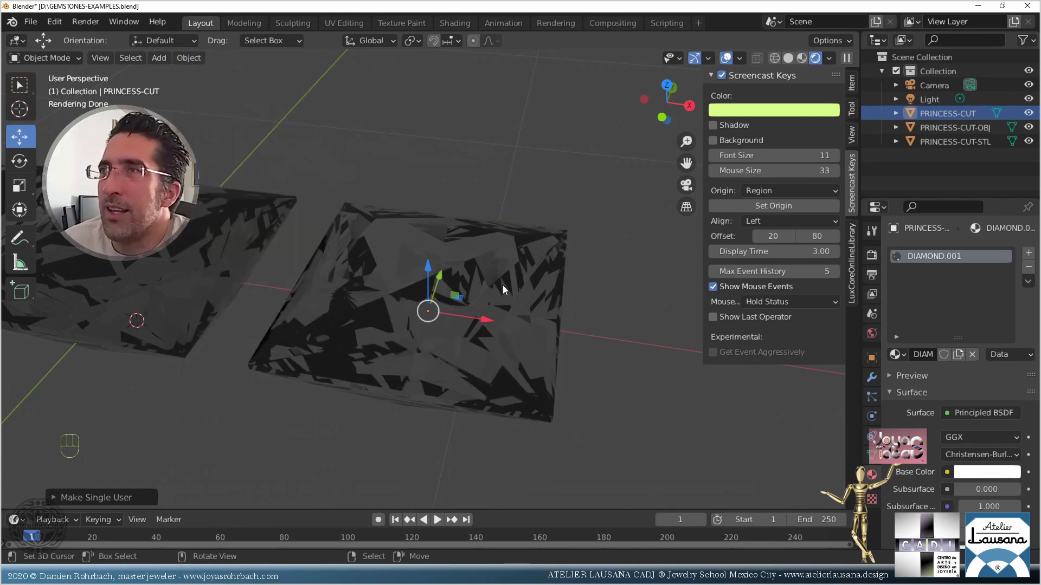
{"action": "left_click", "coordinate": [196, 59]}
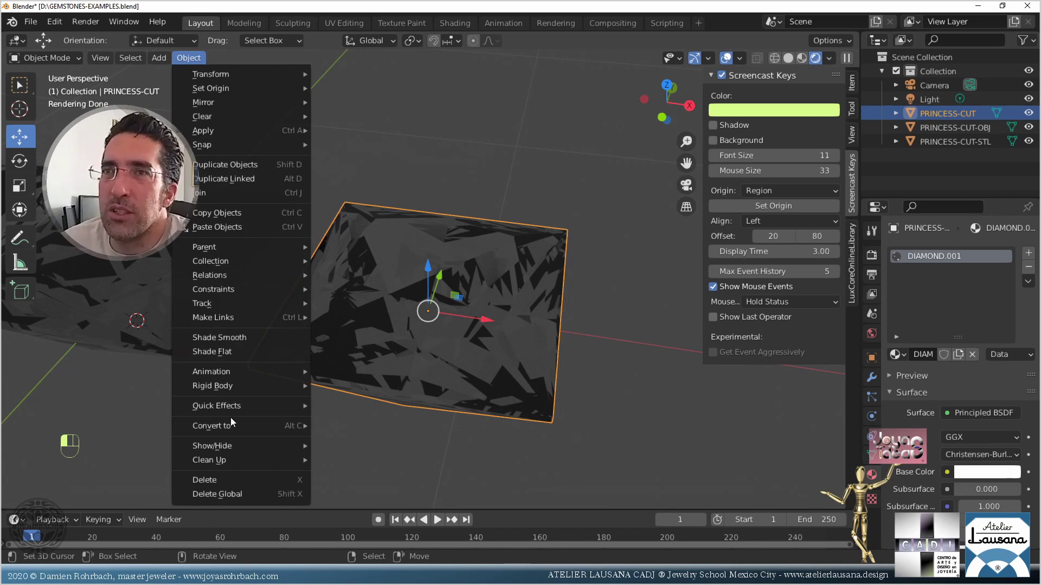
{"action": "mouse_move", "coordinate": [275, 289]}
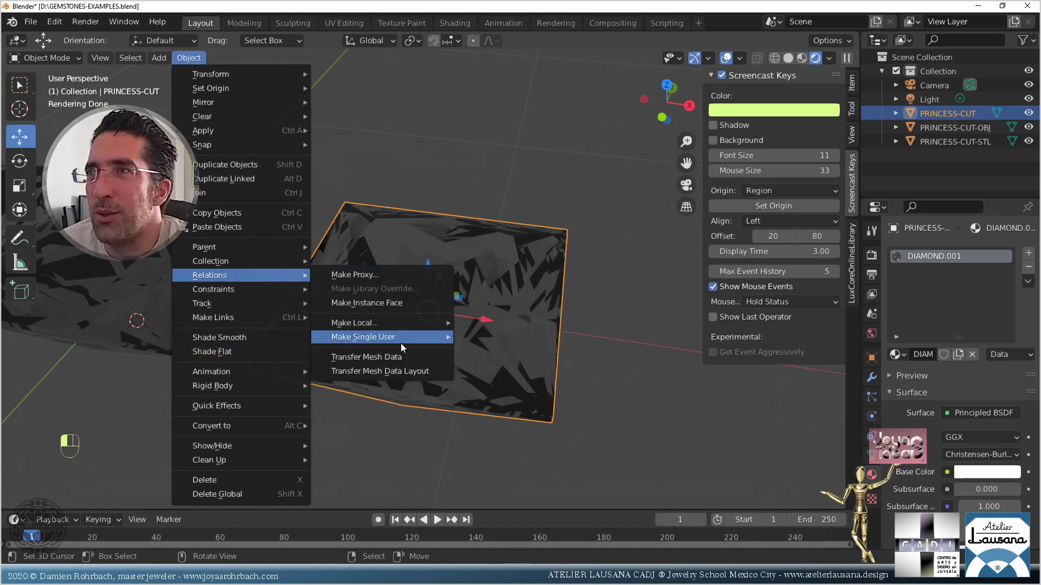
{"action": "left_click", "coordinate": [511, 366]}
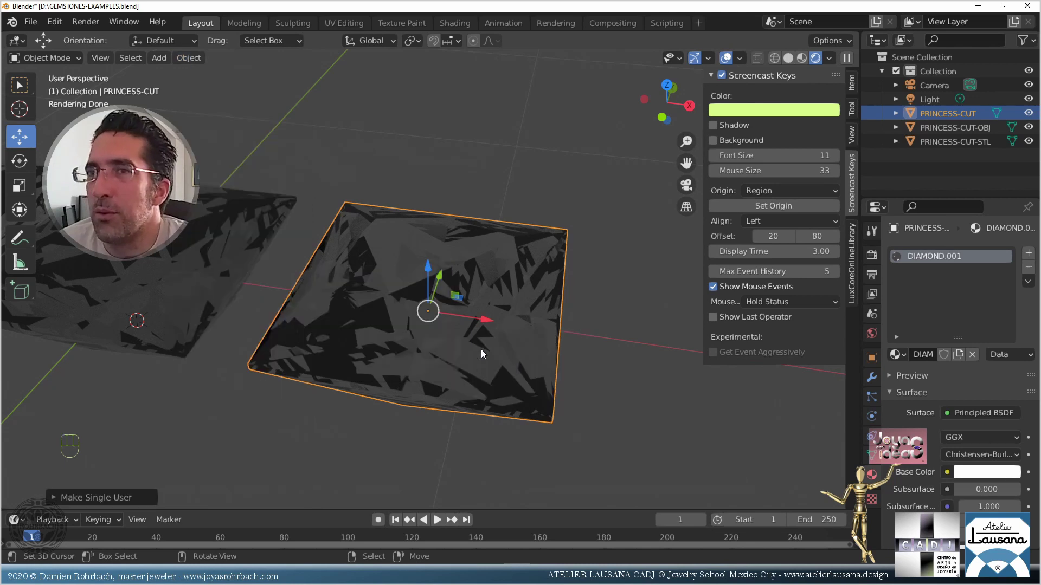
{"action": "mouse_move", "coordinate": [481, 349]}
{"action": "middle_mouse_down"}
{"action": "mouse_move", "coordinate": [420, 270]}
{"action": "mouse_move", "coordinate": [471, 320]}
{"action": "mouse_move", "coordinate": [415, 272]}
{"action": "mouse_move", "coordinate": [437, 318]}
{"action": "mouse_move", "coordinate": [464, 332]}
{"action": "middle_mouse_up"}
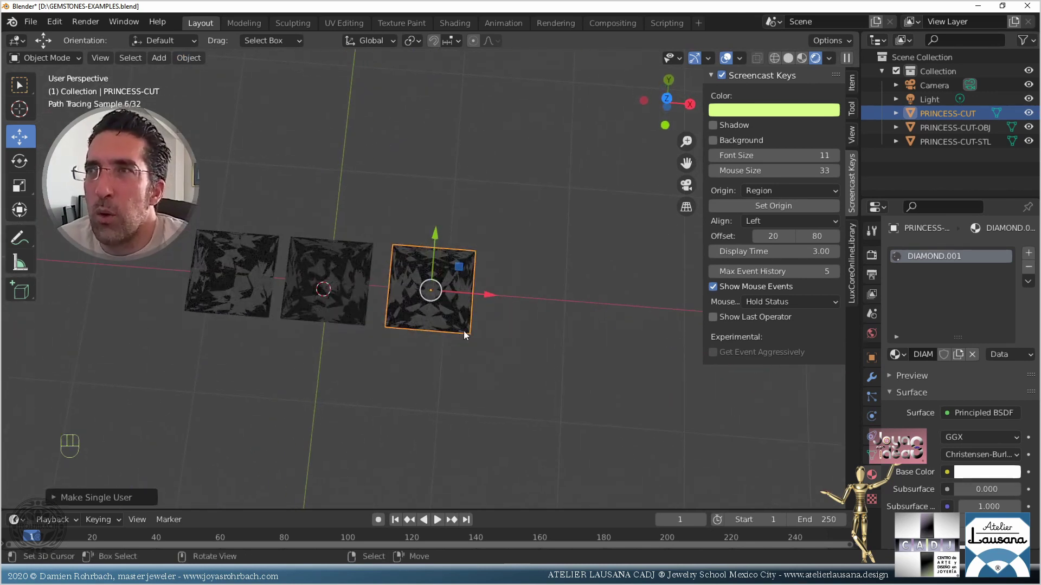
{"action": "scroll", "coordinate": [463, 332], "scroll_direction": "up", "scroll_amount": 4}
{"action": "key", "text": "ctrl+s"}
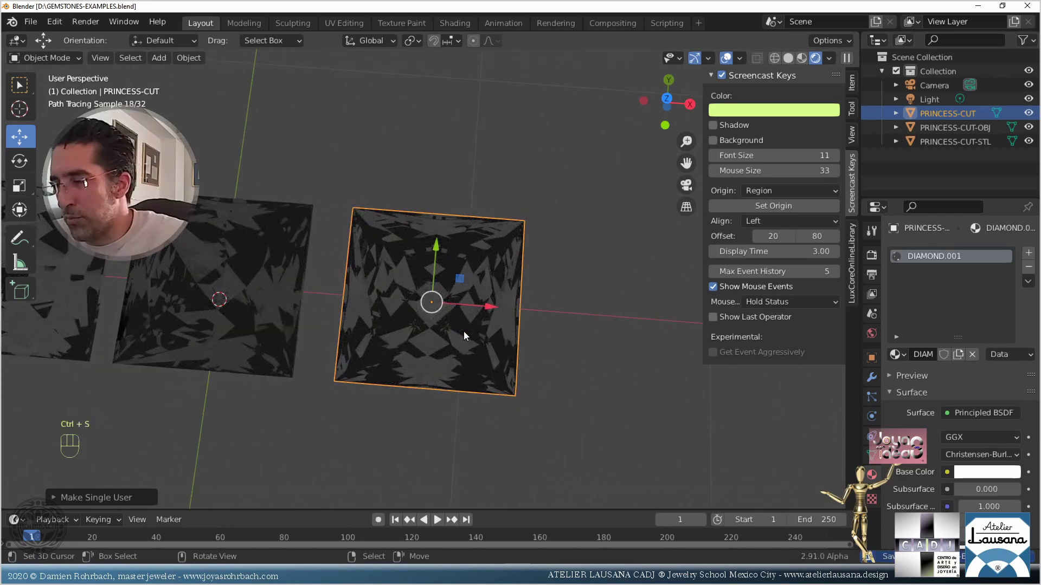
{"action": "key", "text": "KP_1"}
{"action": "key", "text": "KP_7"}
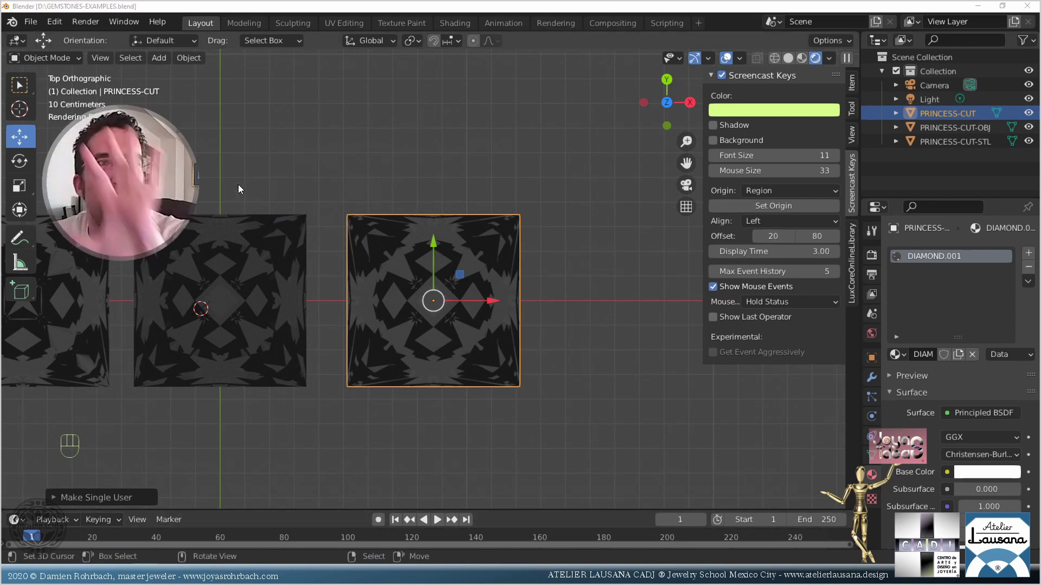
- Switch to the Firefox browser and open blendermarket.com
{"action": "left_click_drag", "start_coordinate": [6, 128], "coordinate": [529, 129]}
{"action": "left_click", "coordinate": [611, 131]}
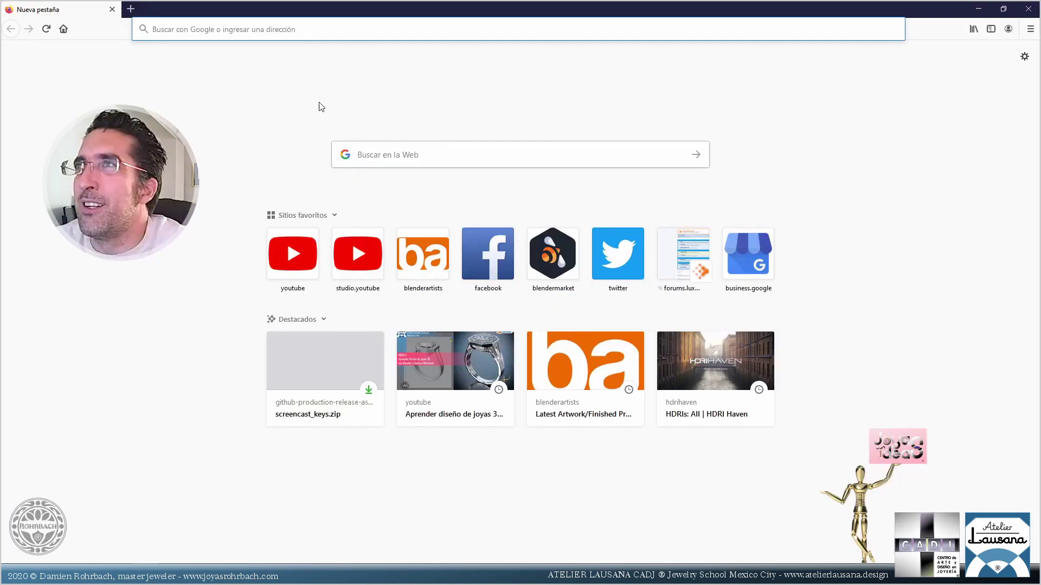
{"action": "left_click", "coordinate": [324, 33]}
{"action": "type", "text": "blendermarket.com/"}
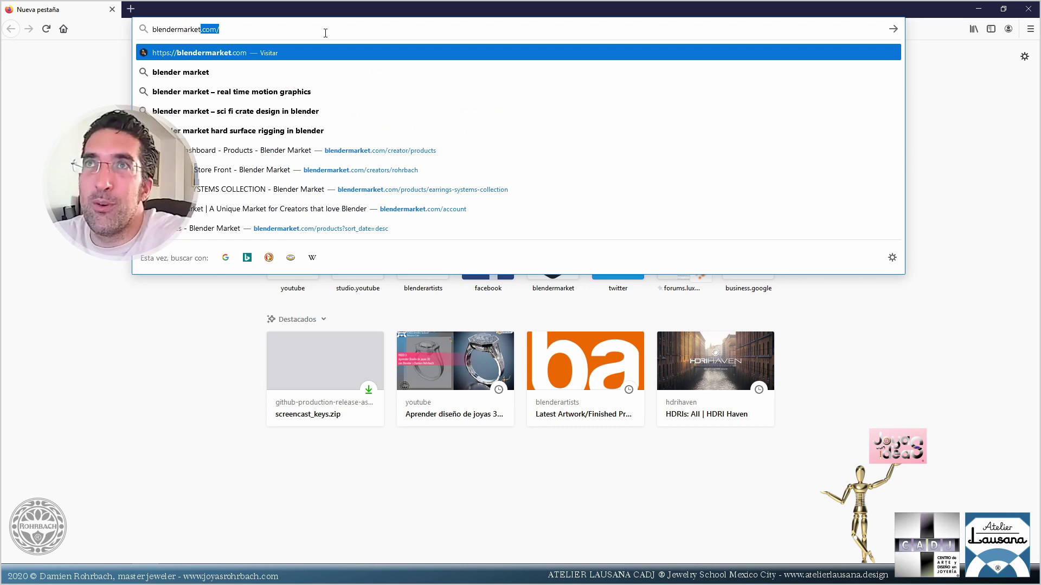
{"action": "key", "text": "Return"}
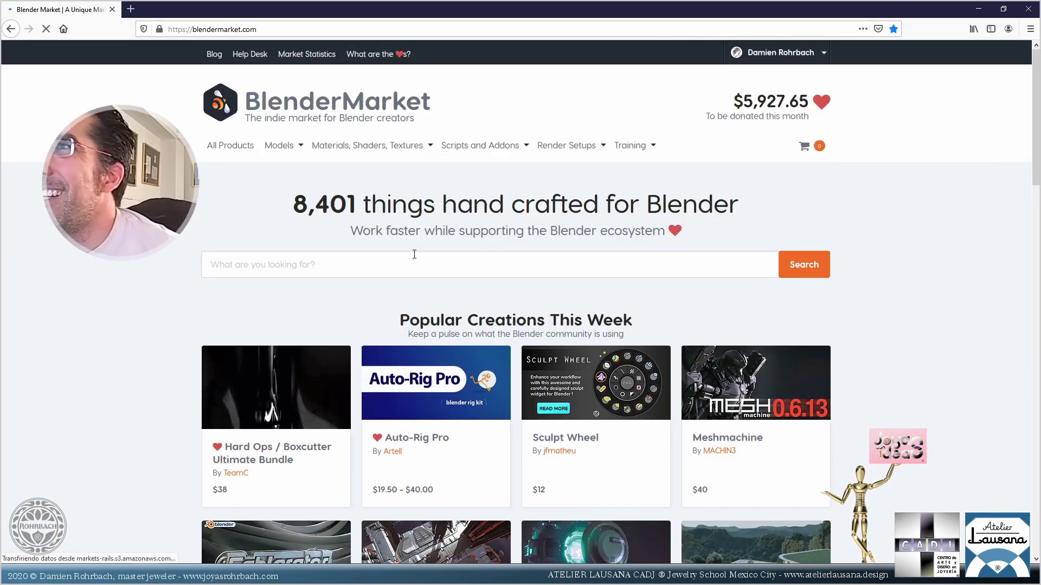
- Search the BlenderMarket products for "gemstones"
{"action": "left_click", "coordinate": [414, 255]}
{"action": "type", "text": "gemstones"}
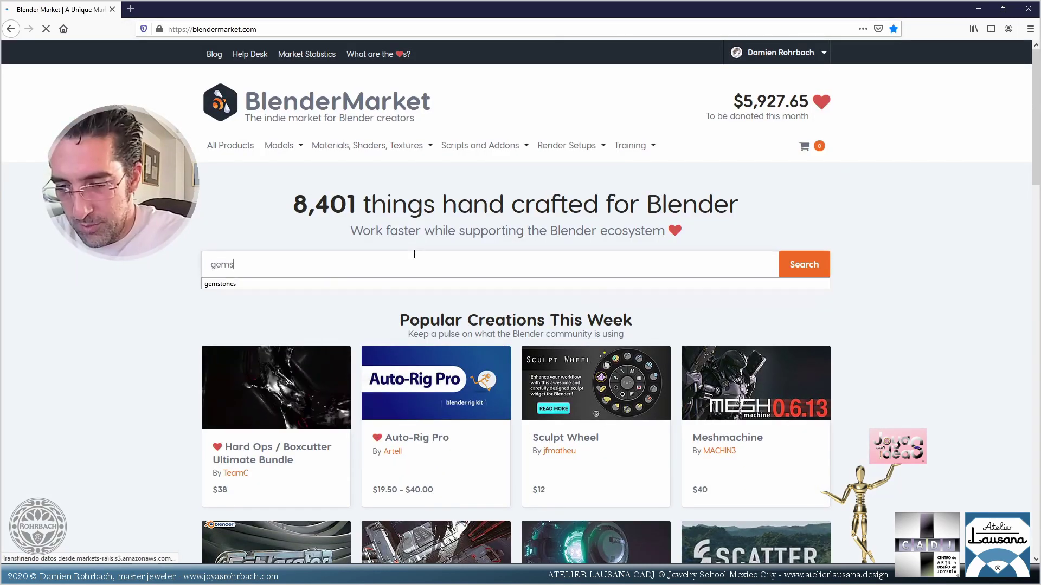
{"action": "key", "text": "Return"}
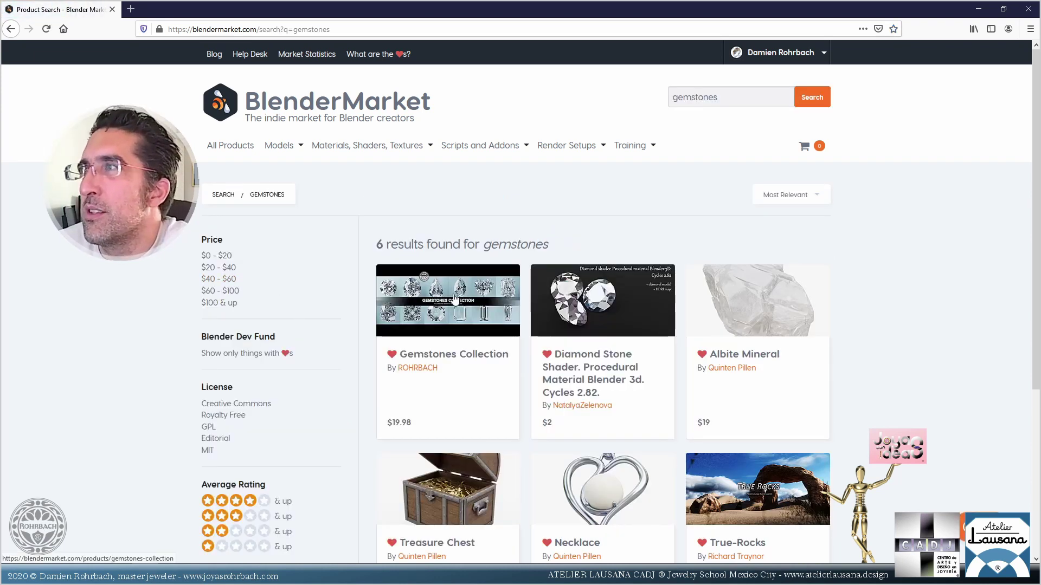
- Open the Gemstones Collection listing from the search results and review its preview images and description
{"action": "left_click", "coordinate": [454, 300]}
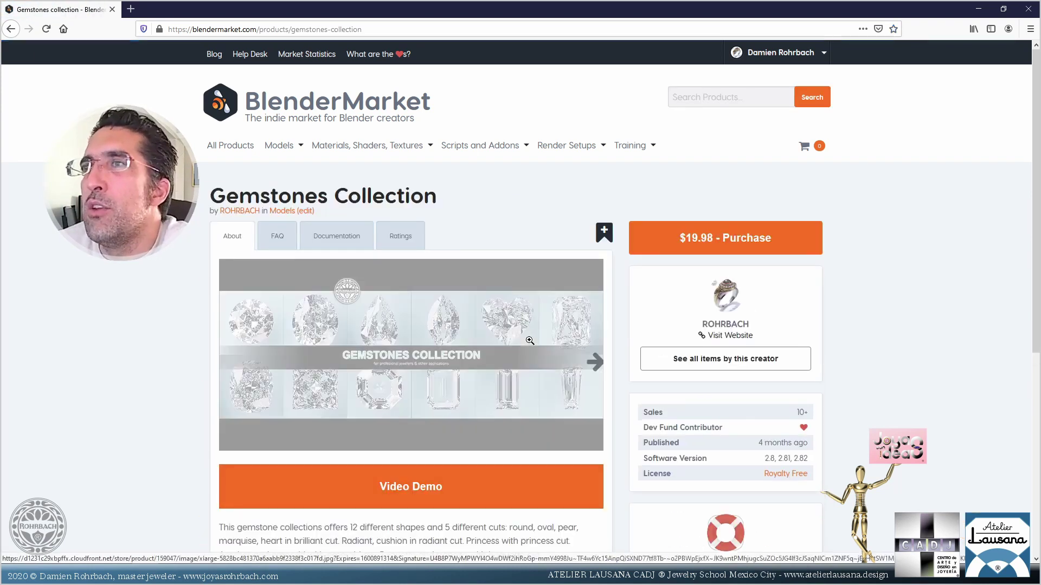
{"action": "scroll", "coordinate": [403, 330], "scroll_direction": "down", "scroll_amount": 2}
{"action": "scroll", "coordinate": [404, 331], "scroll_direction": "down", "scroll_amount": 2}
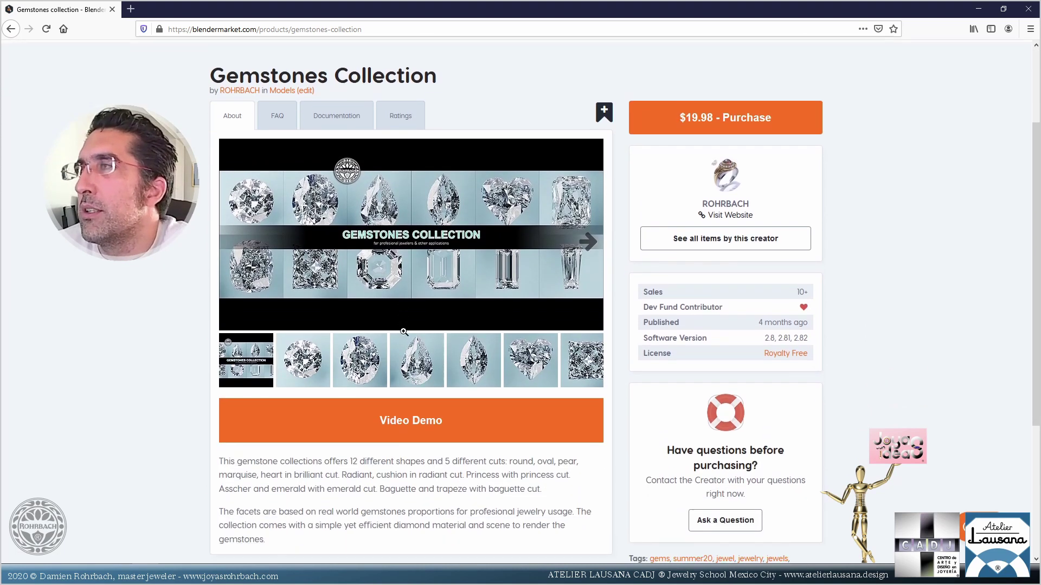
{"action": "scroll", "coordinate": [404, 331], "scroll_direction": "up", "scroll_amount": 3}
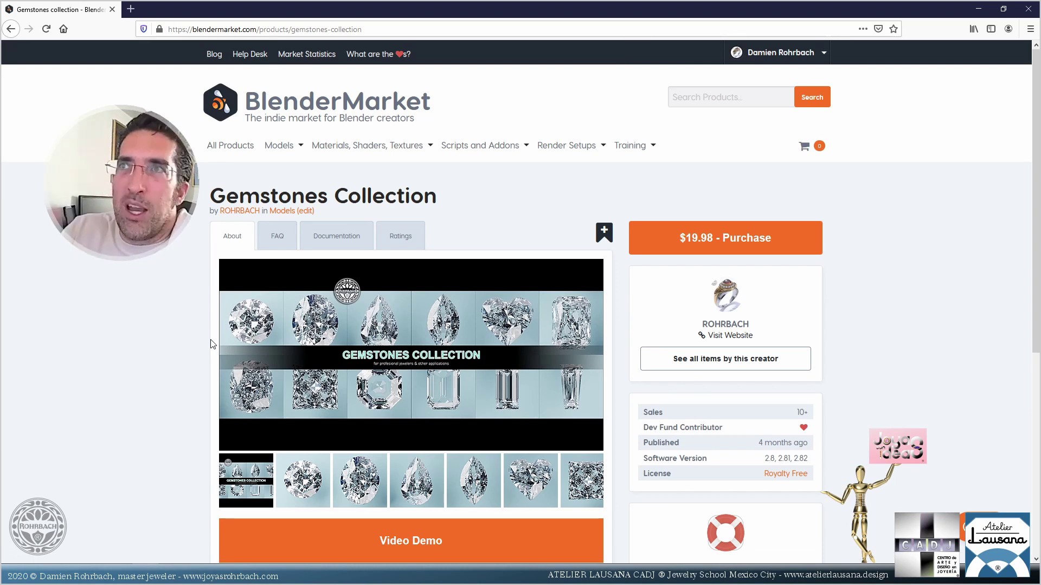
{"action": "left_click", "coordinate": [11, 29]}
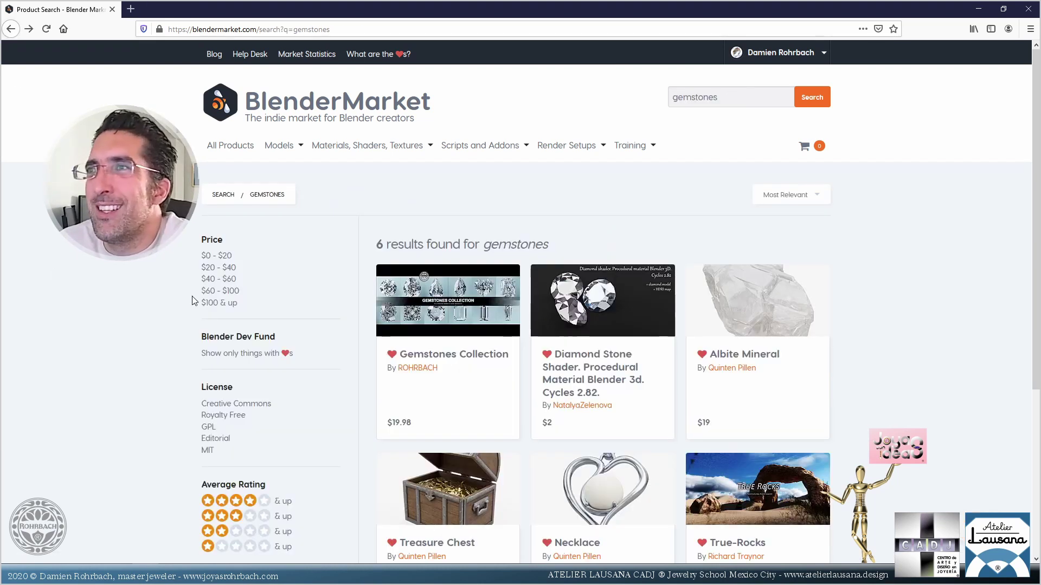
{"action": "left_click", "coordinate": [472, 331]}
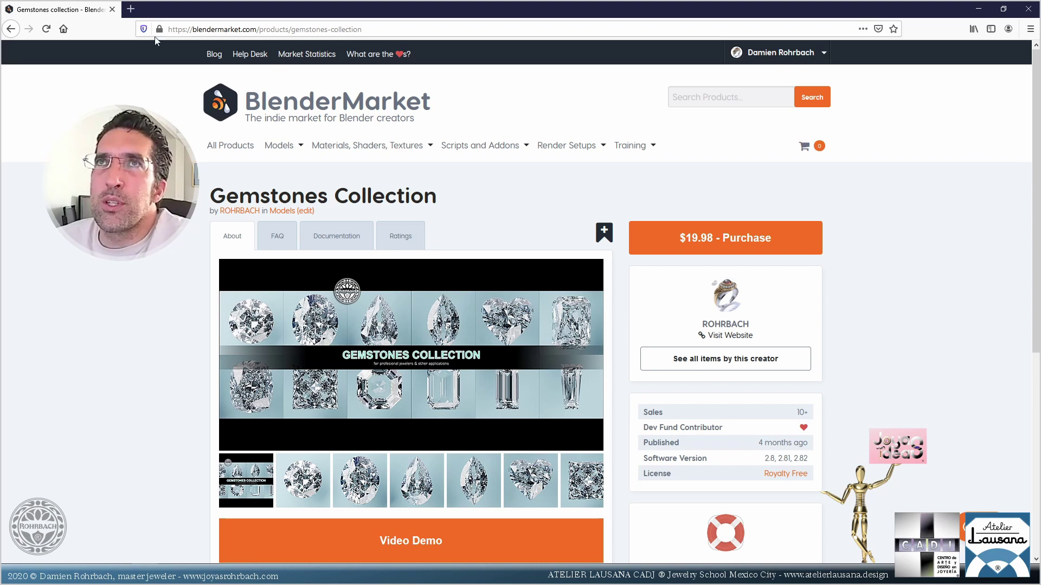
- Open YouTube in a new browser tab and go to the signed-in account's own channel, Atelier Lausana Escuela de Joyería CADJ
{"action": "left_click", "coordinate": [131, 9]}
{"action": "left_click", "coordinate": [295, 237]}
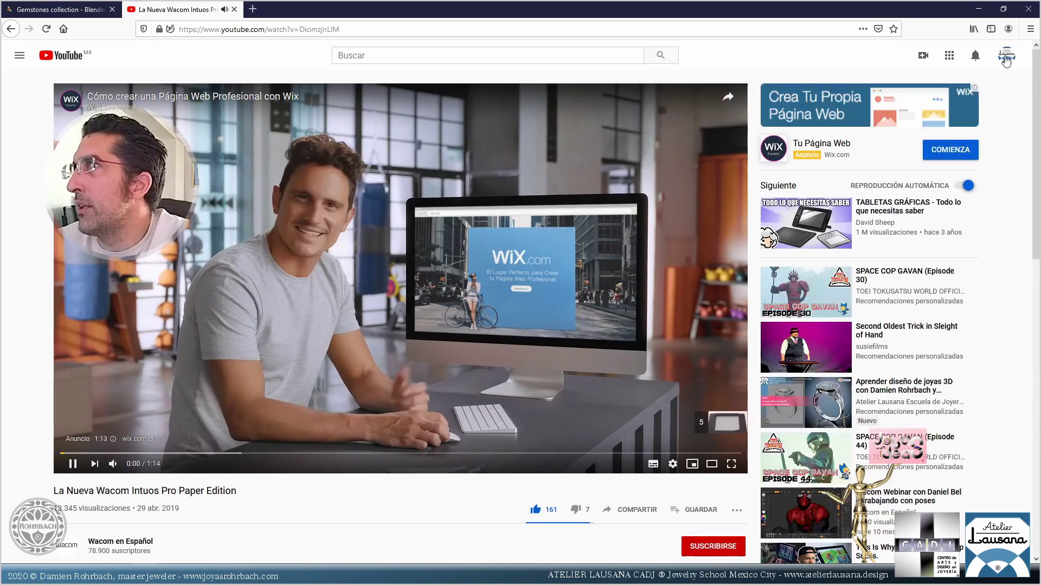
{"action": "left_click", "coordinate": [1007, 55]}
{"action": "left_click", "coordinate": [897, 128]}
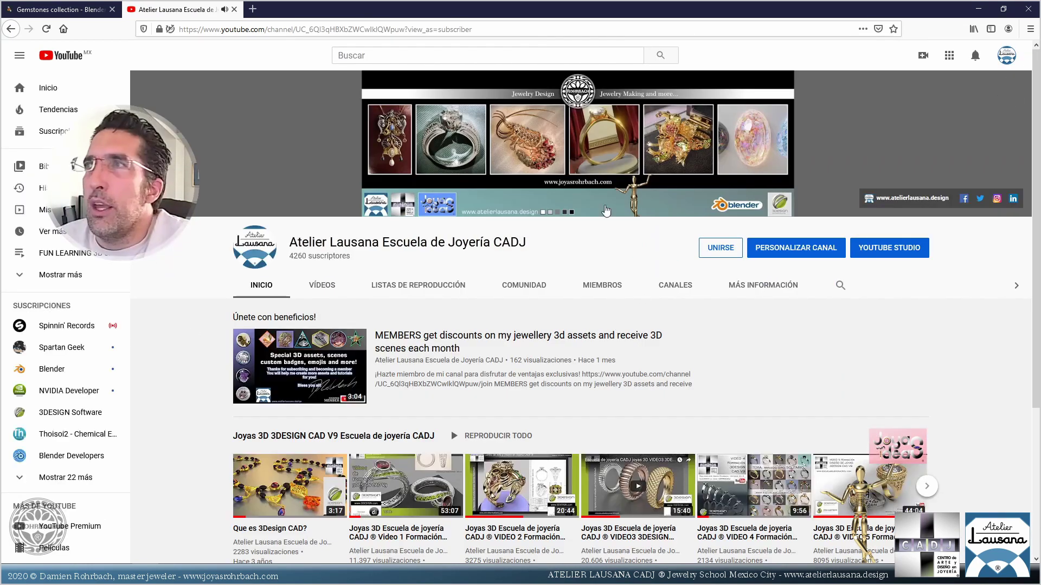
- Open the channel's members section and review the perks of the Rawstone, Precious and Diamond level Jeweler memberships
{"action": "left_click", "coordinate": [602, 286]}
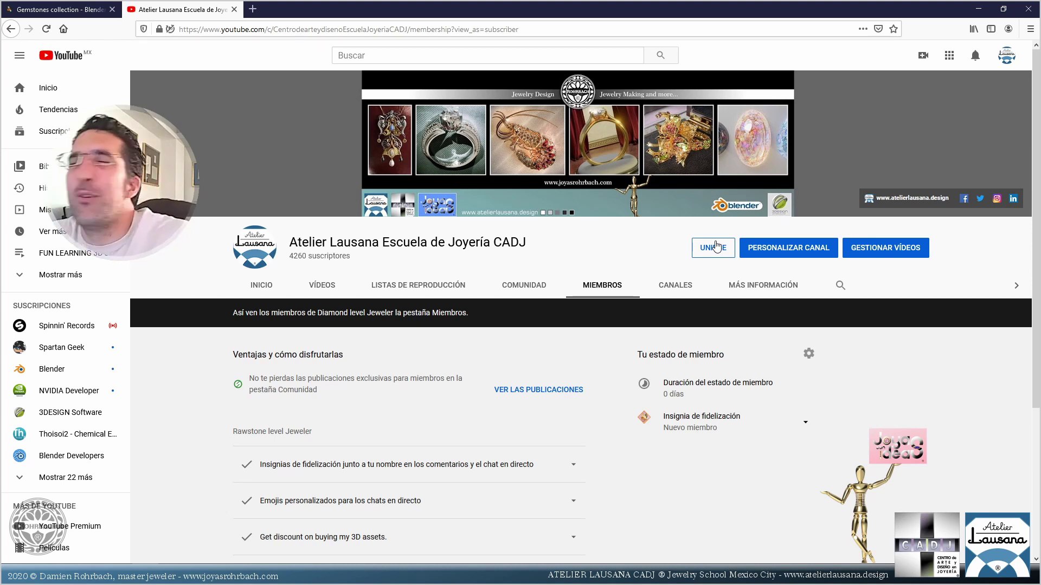
{"action": "scroll", "coordinate": [412, 391], "scroll_direction": "down", "scroll_amount": 3}
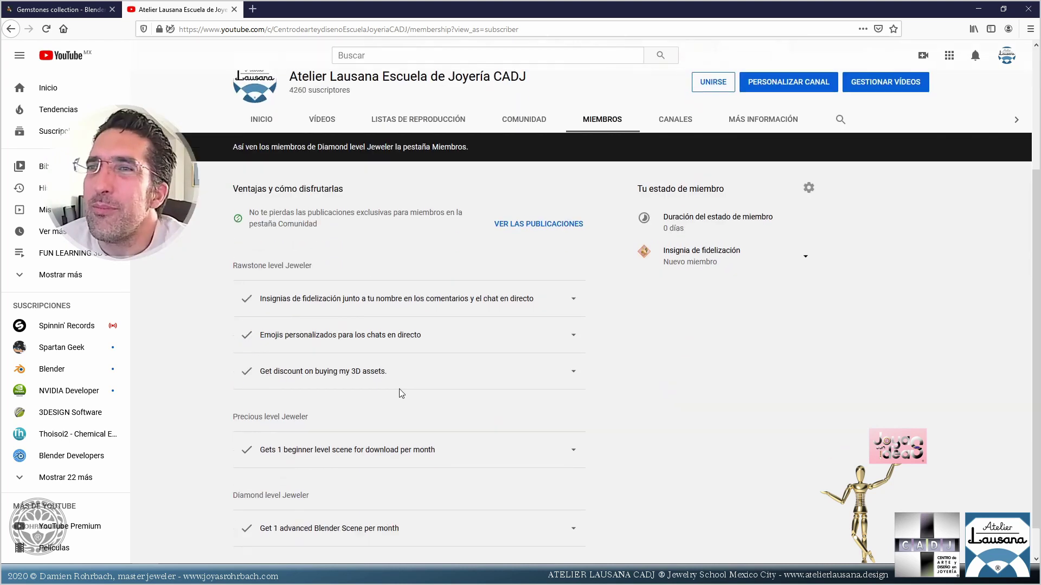
{"action": "left_click_drag", "start_coordinate": [232, 126], "coordinate": [335, 251]}
{"action": "left_click", "coordinate": [380, 248]}
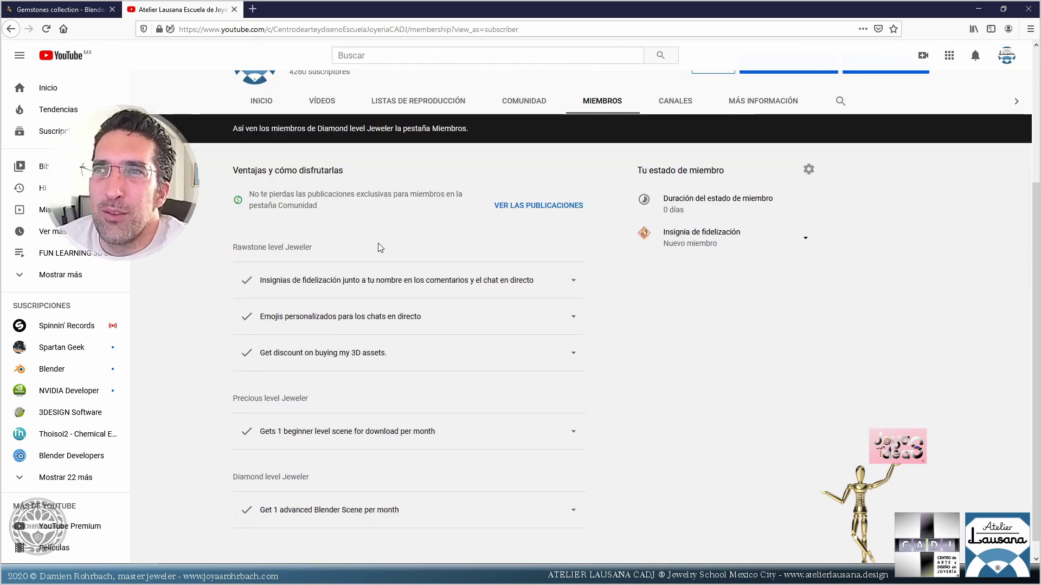
{"action": "scroll", "coordinate": [461, 281], "scroll_direction": "up", "scroll_amount": 1}
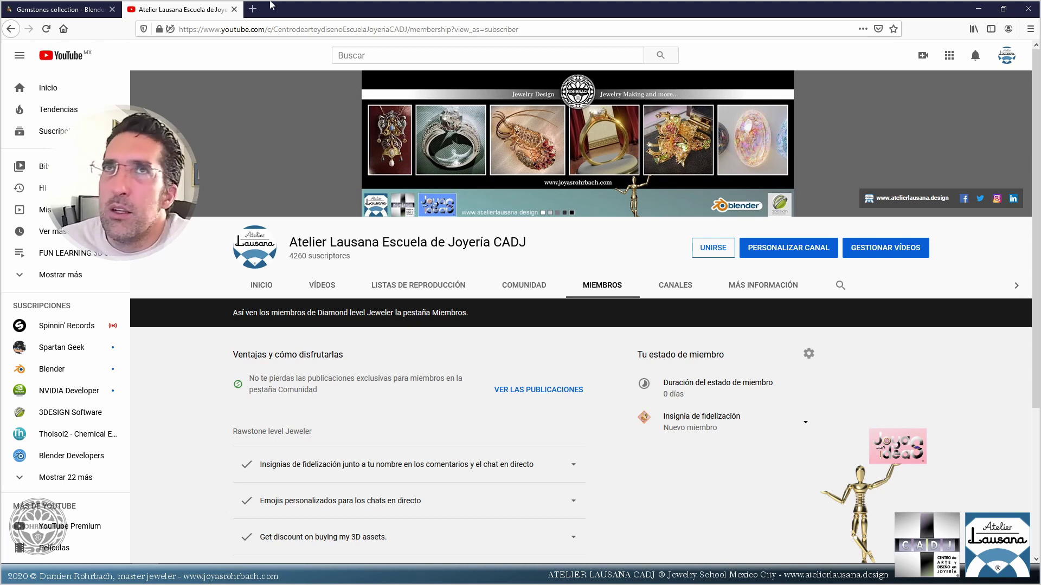
- Return to the Gemstones Collection listing on BlenderMarket and open its creator's store front to view the products offered
{"action": "left_click", "coordinate": [75, 9]}
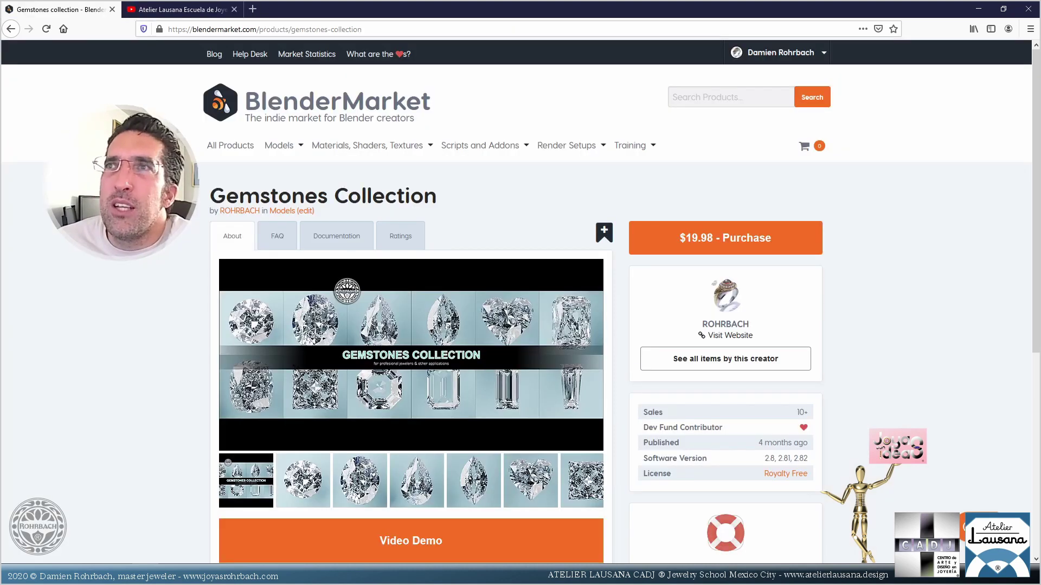
{"action": "left_click", "coordinate": [306, 212]}
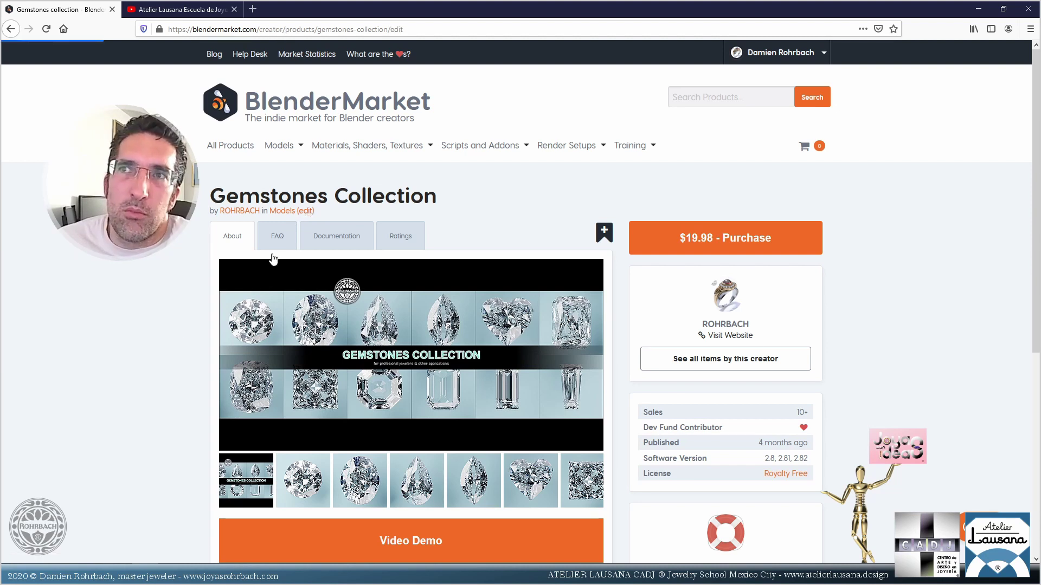
{"action": "left_click", "coordinate": [283, 212]}
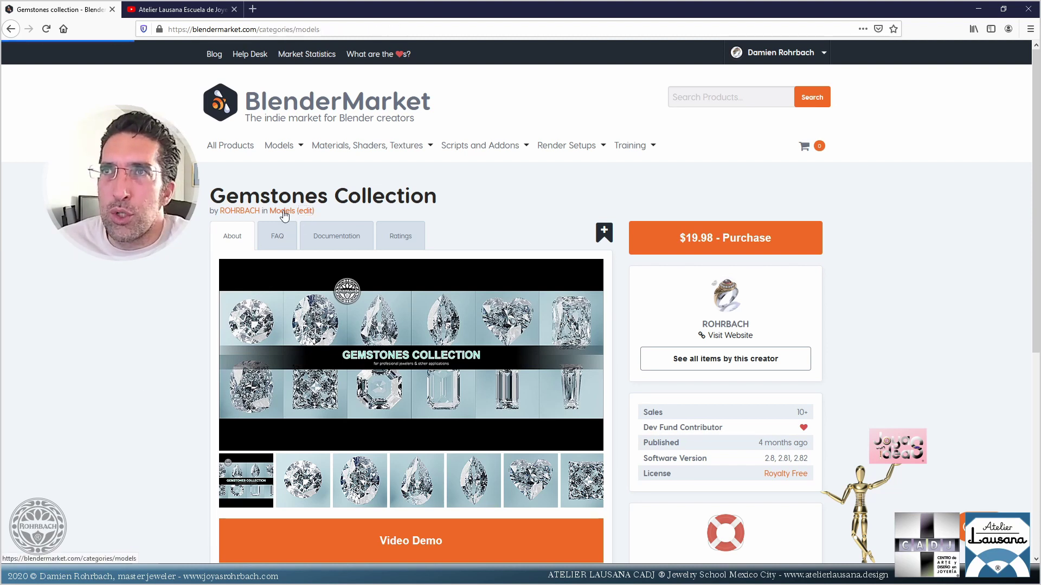
{"action": "left_click", "coordinate": [230, 212]}
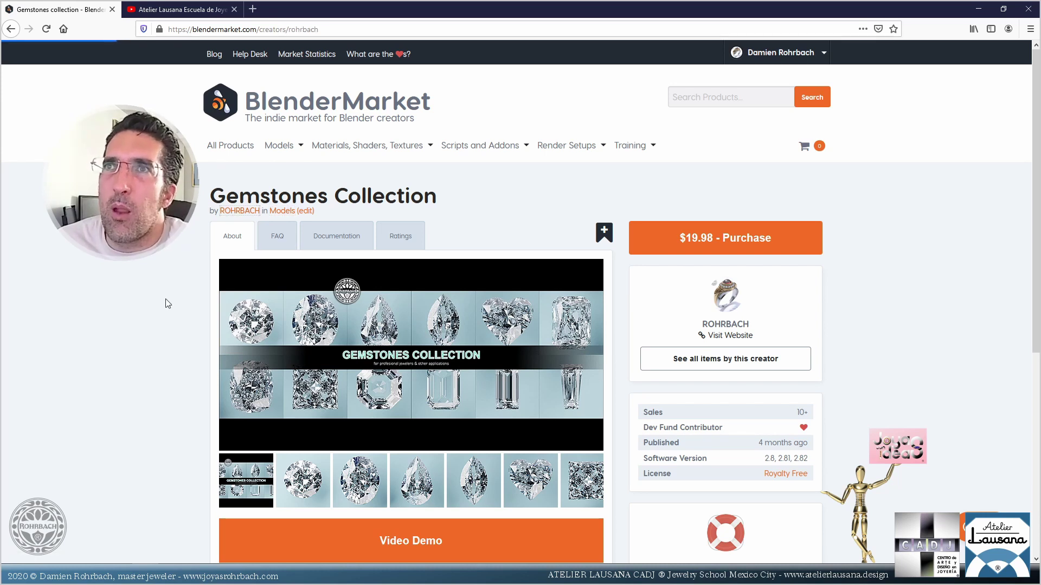
{"action": "scroll", "coordinate": [165, 302], "scroll_direction": "down", "scroll_amount": 5}
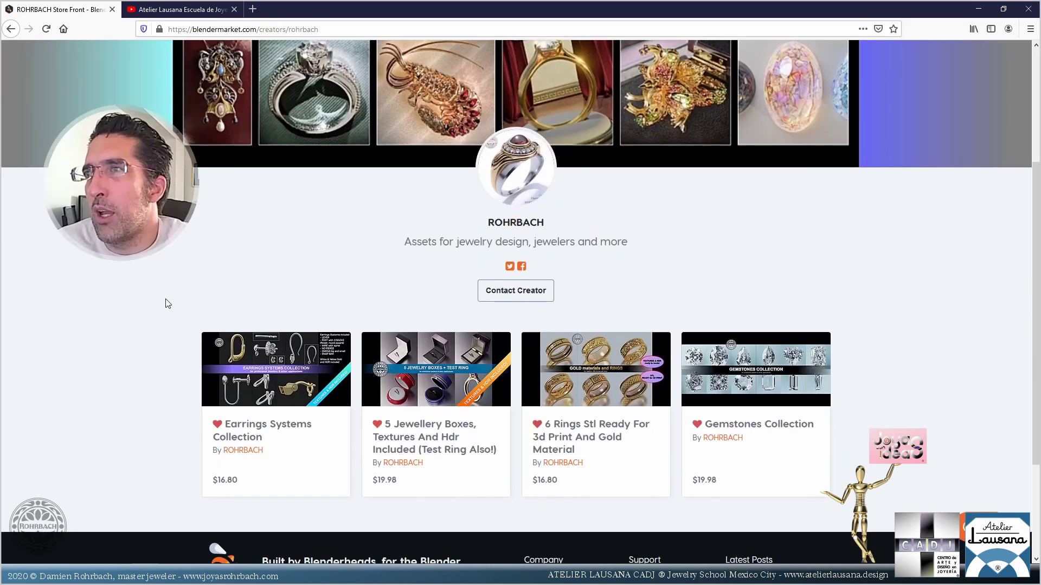